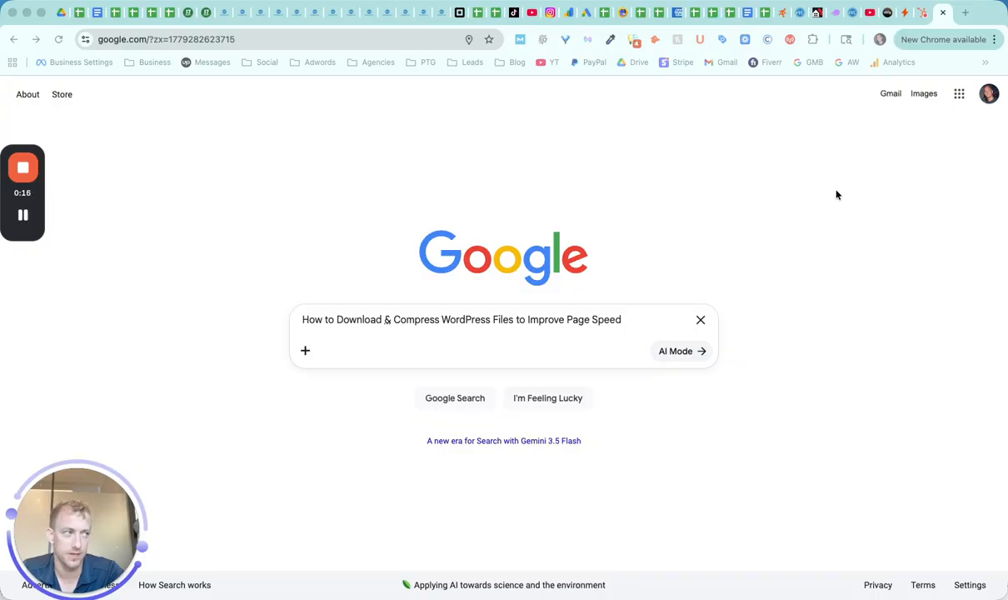
# Search Google for "How to Download & Compress WordPress Files to Improve Page Speed"
pyautogui.click(633, 319)
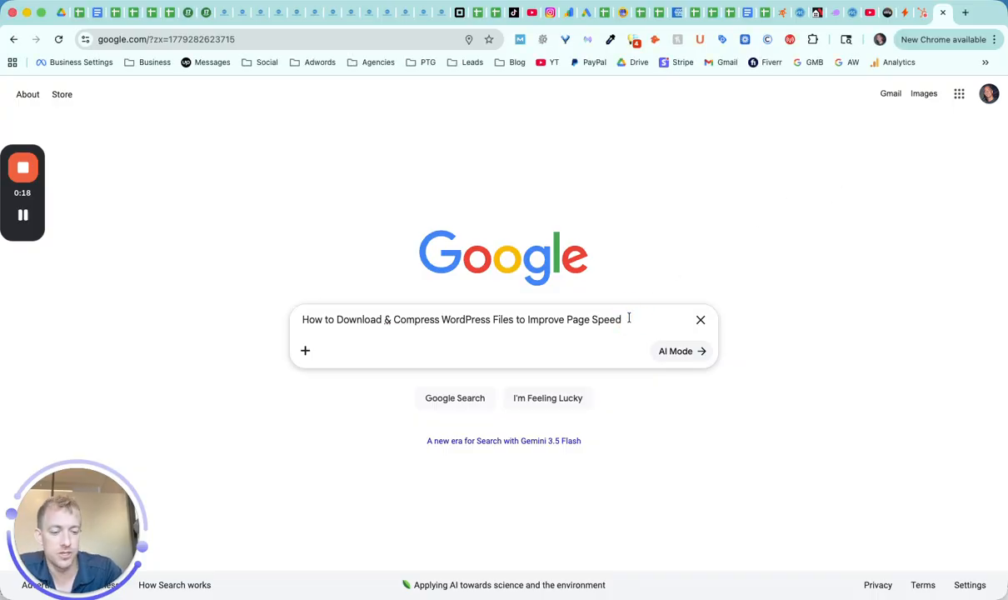
pyautogui.press('Return')
pyautogui.scroll(-5, 531, 230)
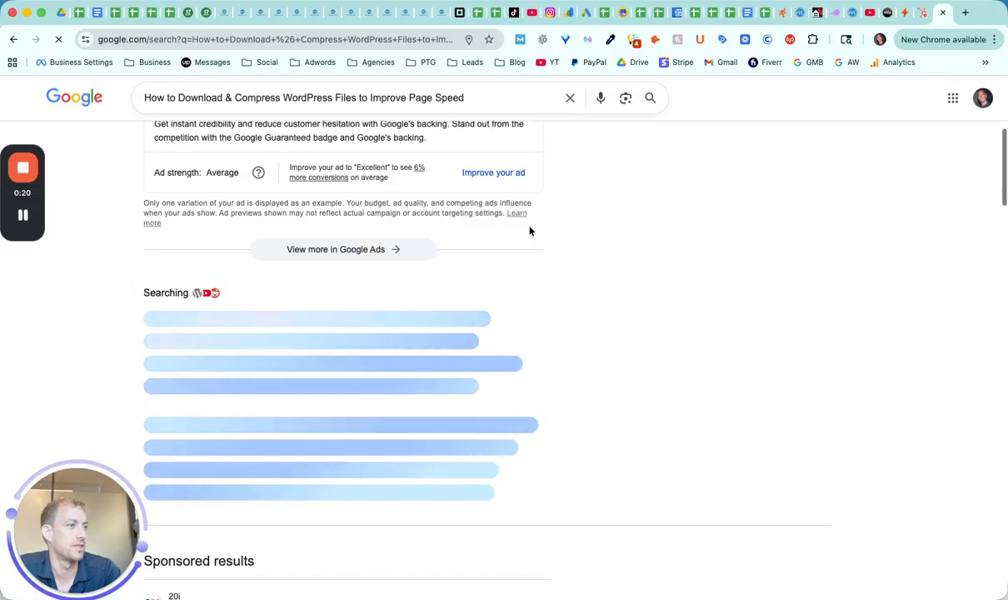
# Switch to the needmomentum.com WordPress dashboard and open its Media Library
pyautogui.click(853, 13)
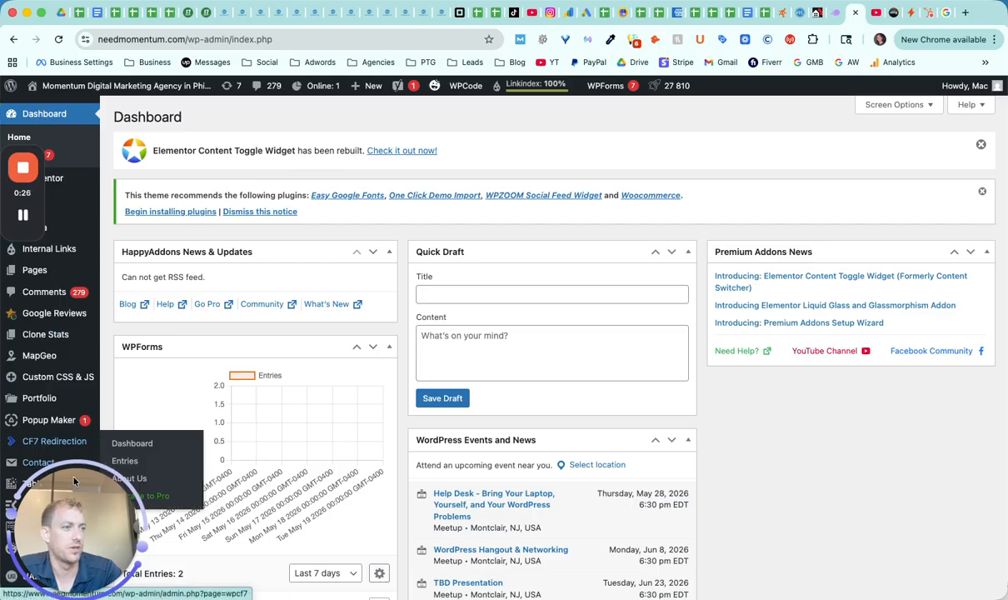
pyautogui.click(46, 593)
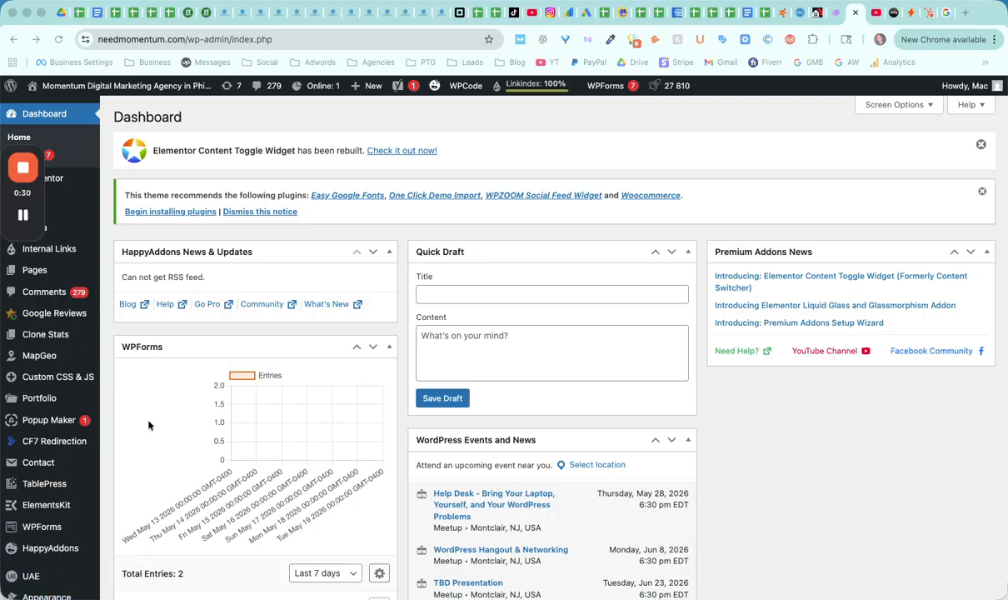
pyautogui.scroll(-3, 38, 275)
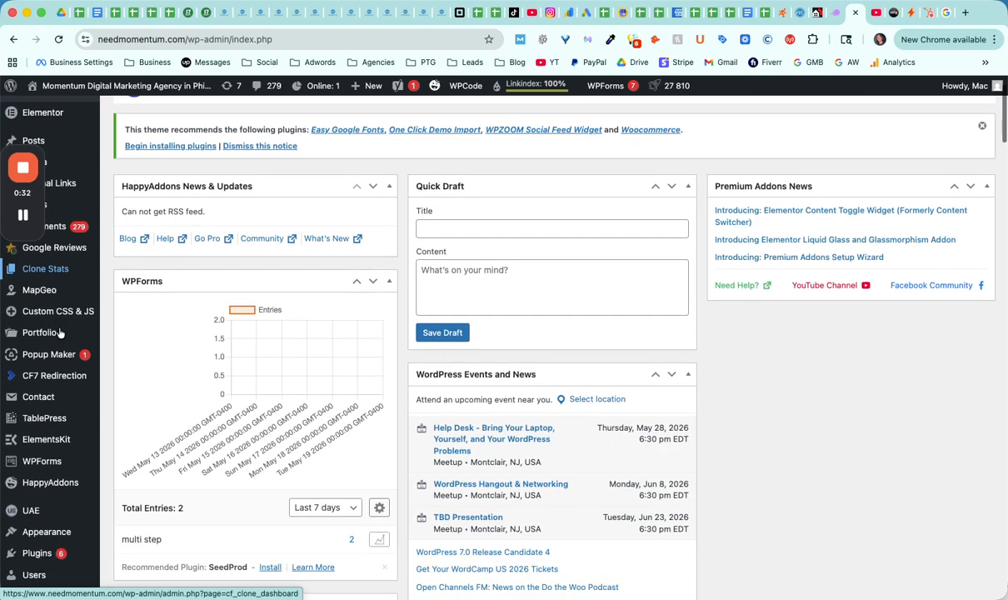
pyautogui.scroll(-10, 58, 332)
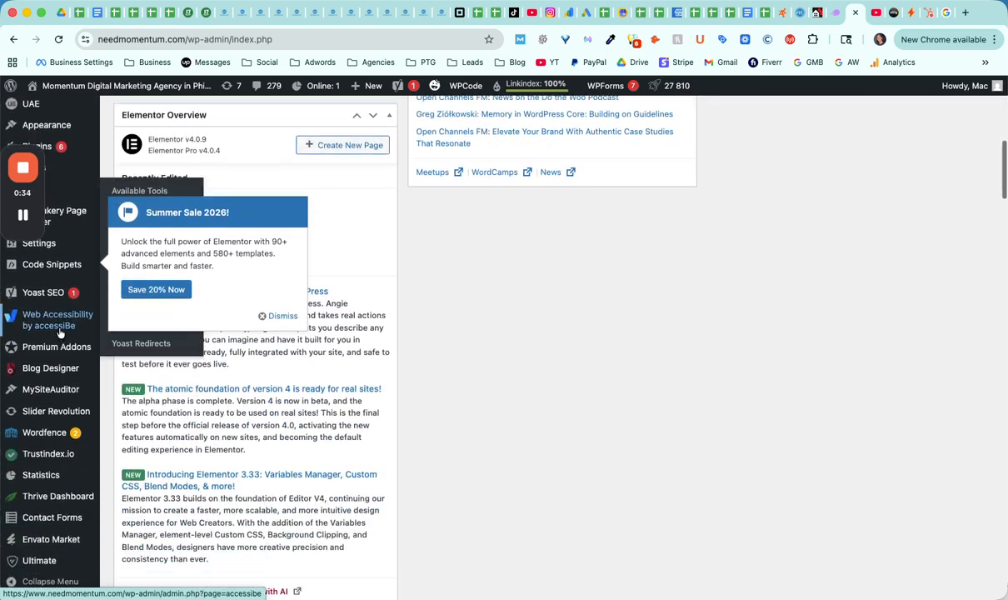
pyautogui.scroll(12, 60, 333)
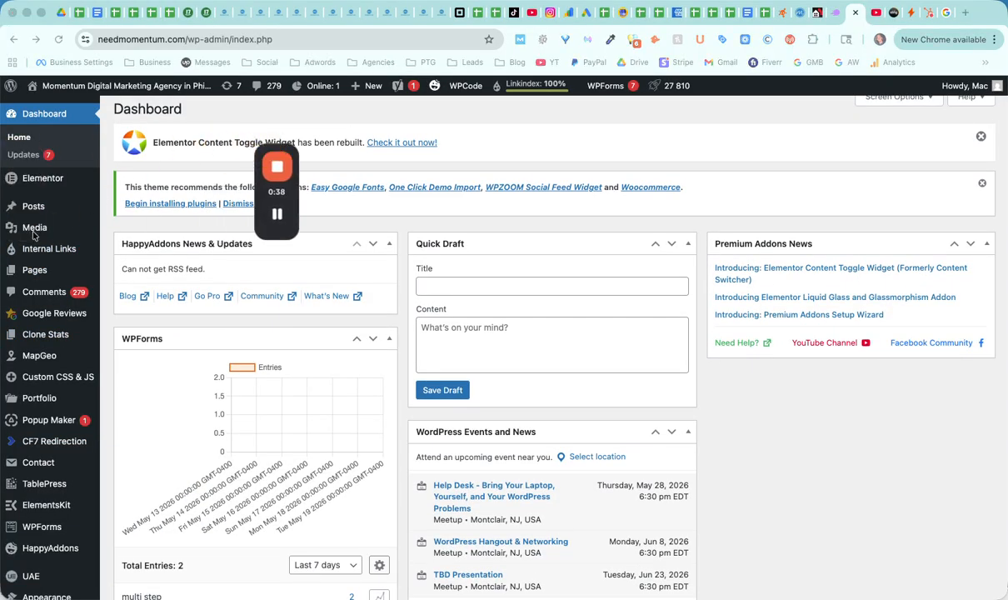
pyautogui.click(34, 227)
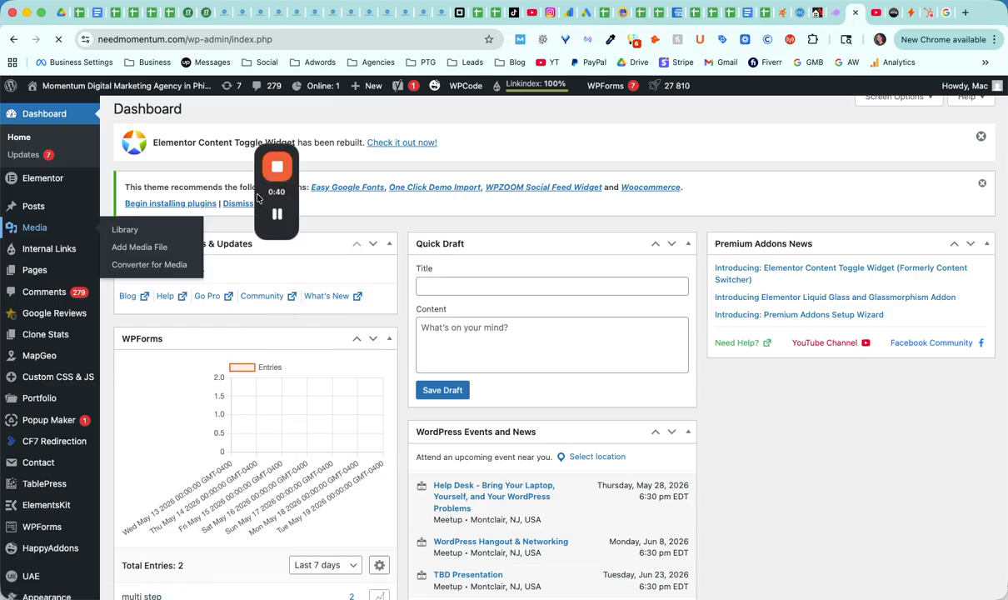
pyautogui.moveTo(258, 198); pyautogui.dragTo(955, 464)
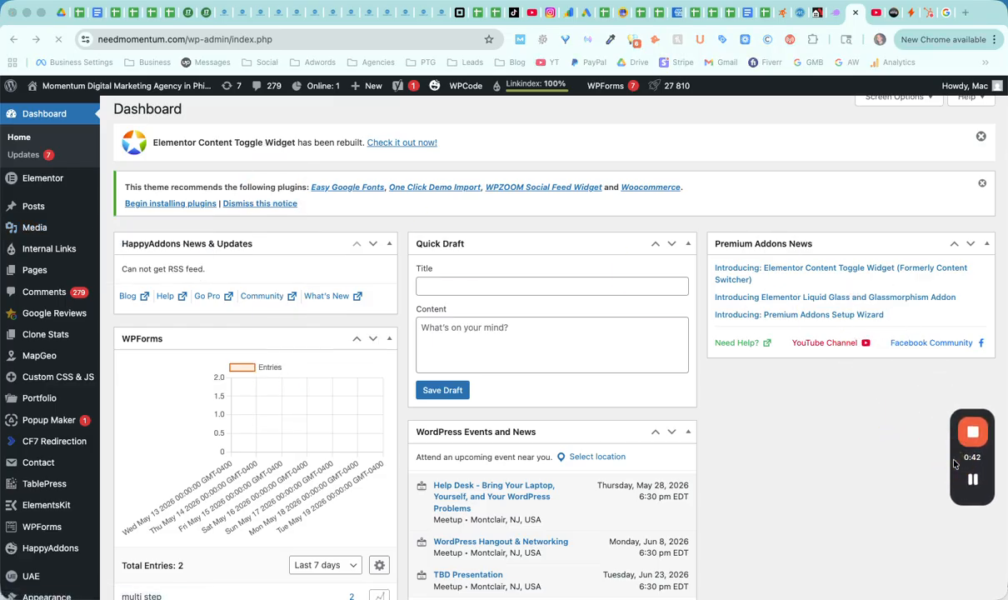
pyautogui.click(39, 227)
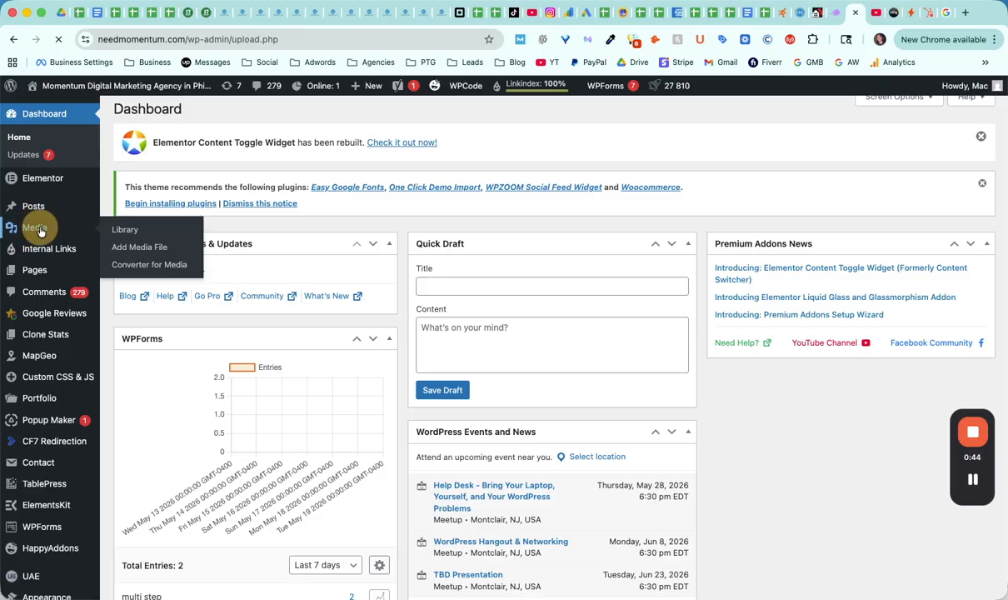
# Sort the media library by file size with the largest files first
pyautogui.scroll(-10, 360, 284)
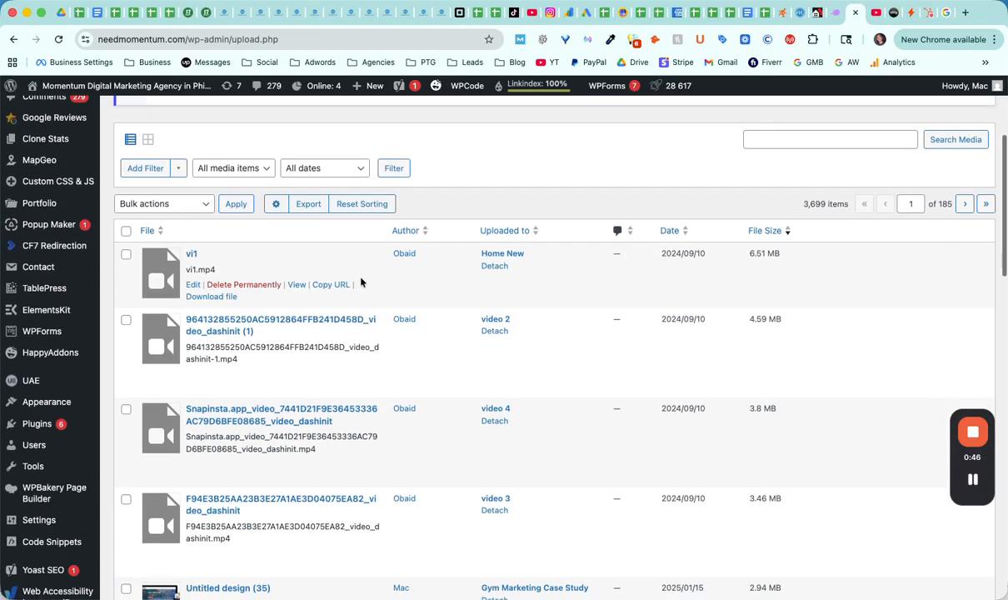
pyautogui.scroll(10, 360, 283)
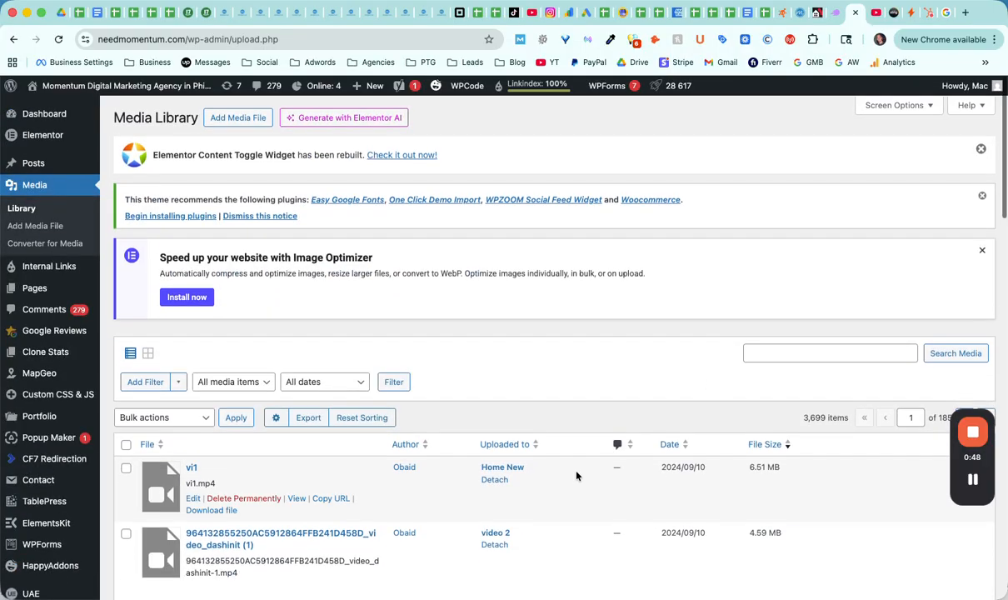
pyautogui.click(758, 445)
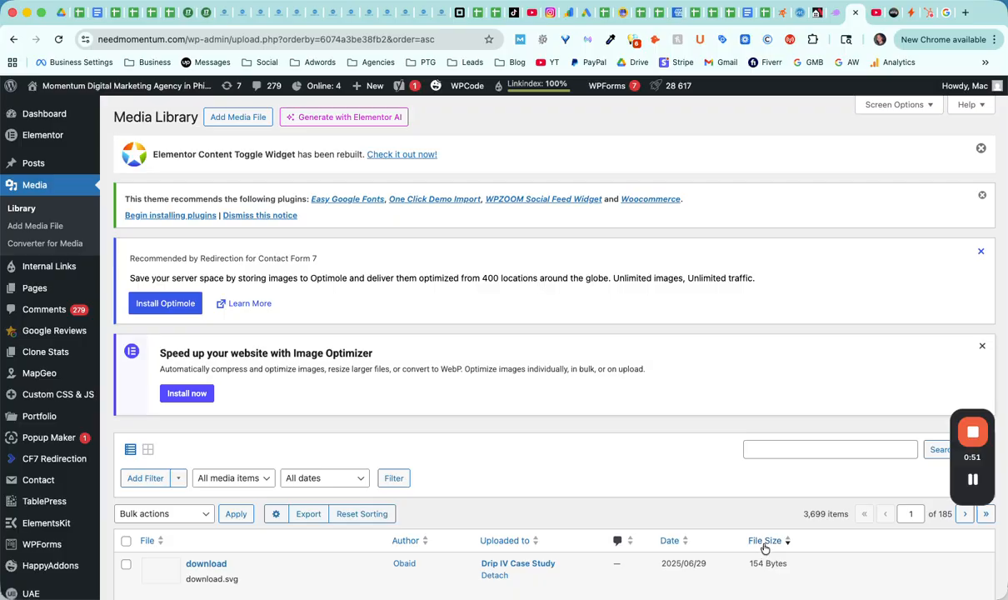
pyautogui.click(765, 543)
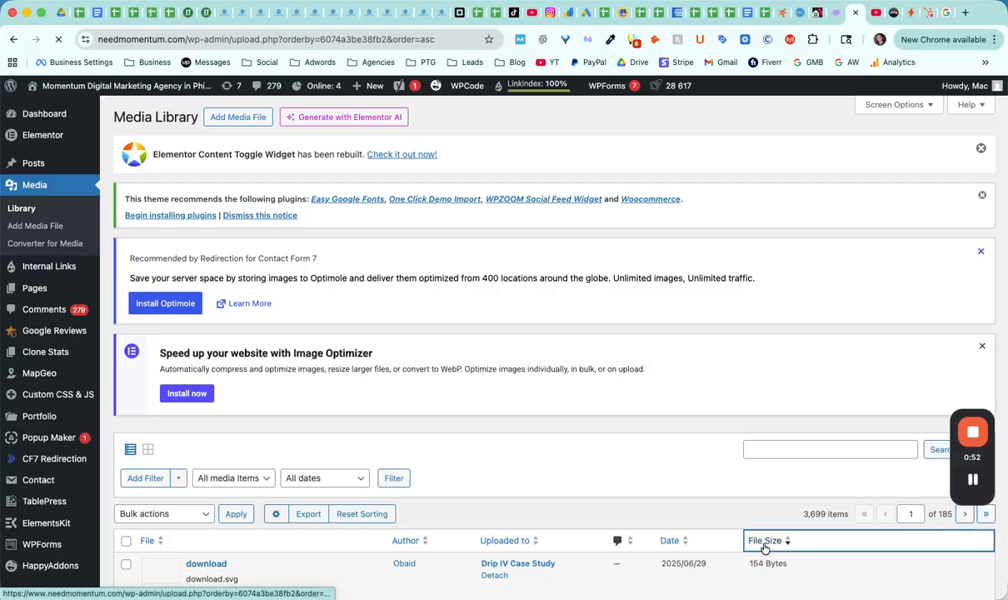
# Open the Gym Marketing Case Study page that uses Untitled-design-35.png for editing, and its live permalink, each in a new tab
pyautogui.scroll(-5, 699, 438)
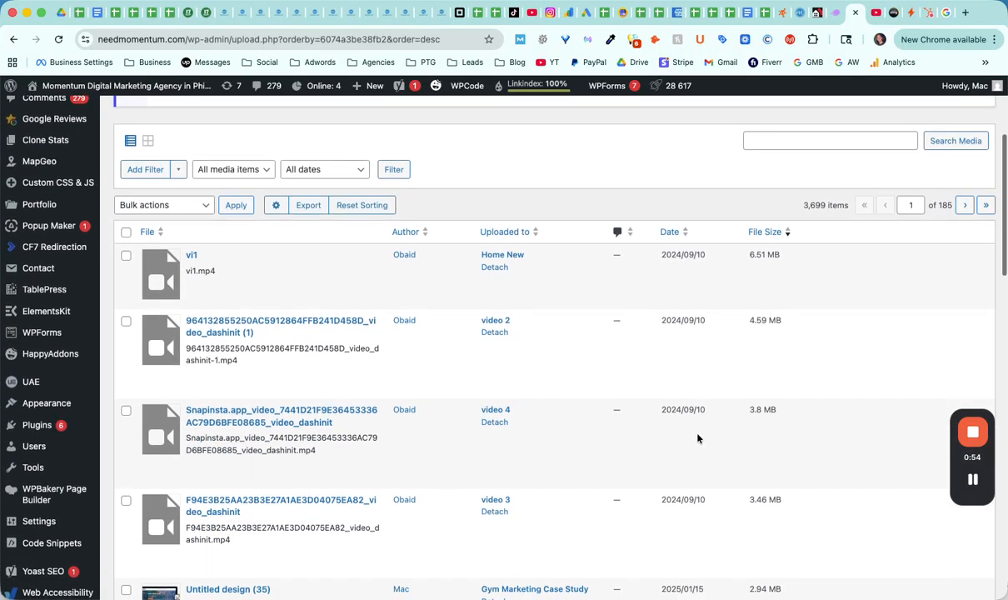
pyautogui.scroll(-3, 698, 438)
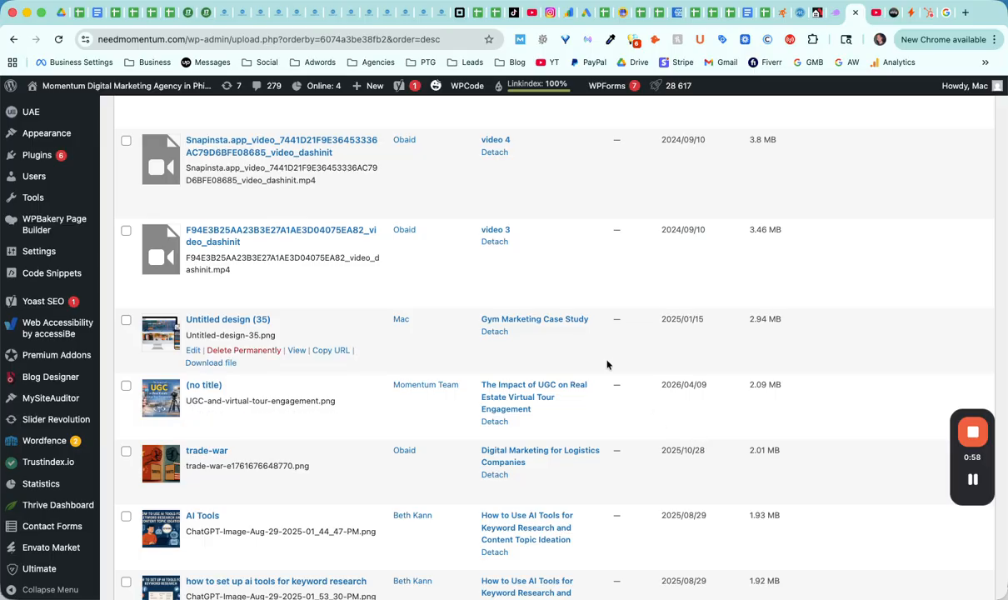
pyautogui.rightClick(554, 323)
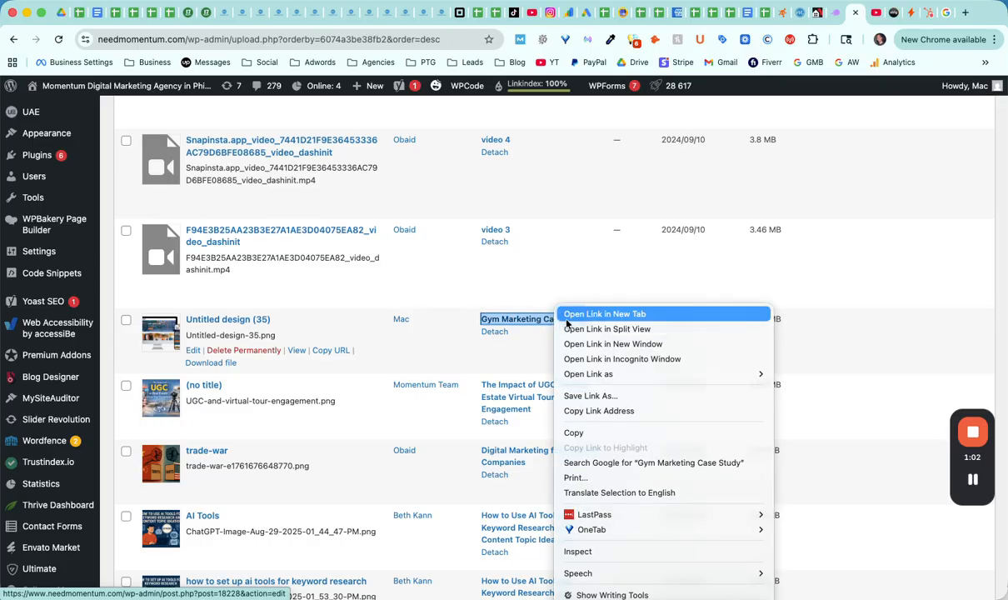
pyautogui.click(581, 316)
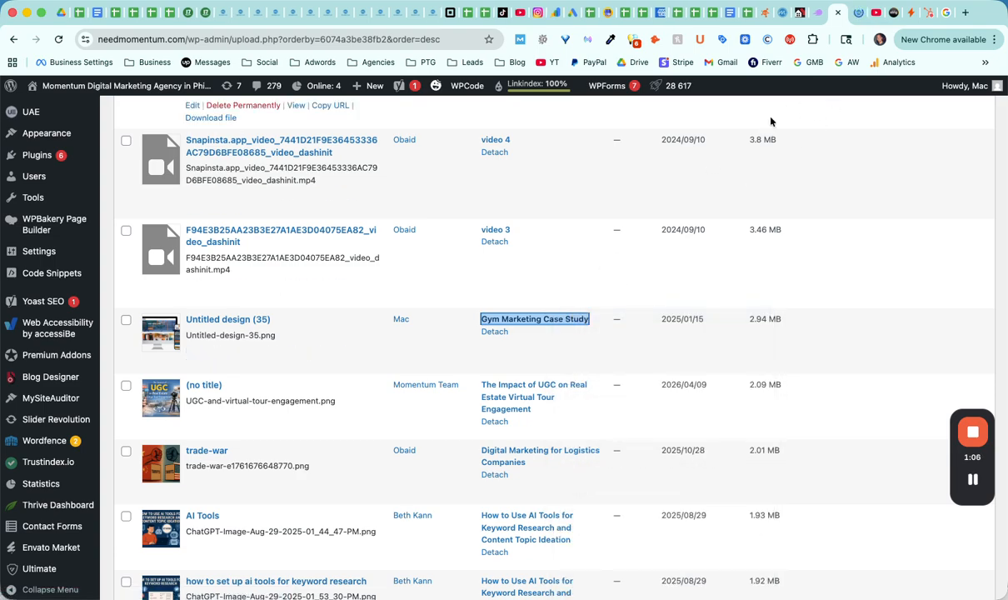
pyautogui.click(855, 13)
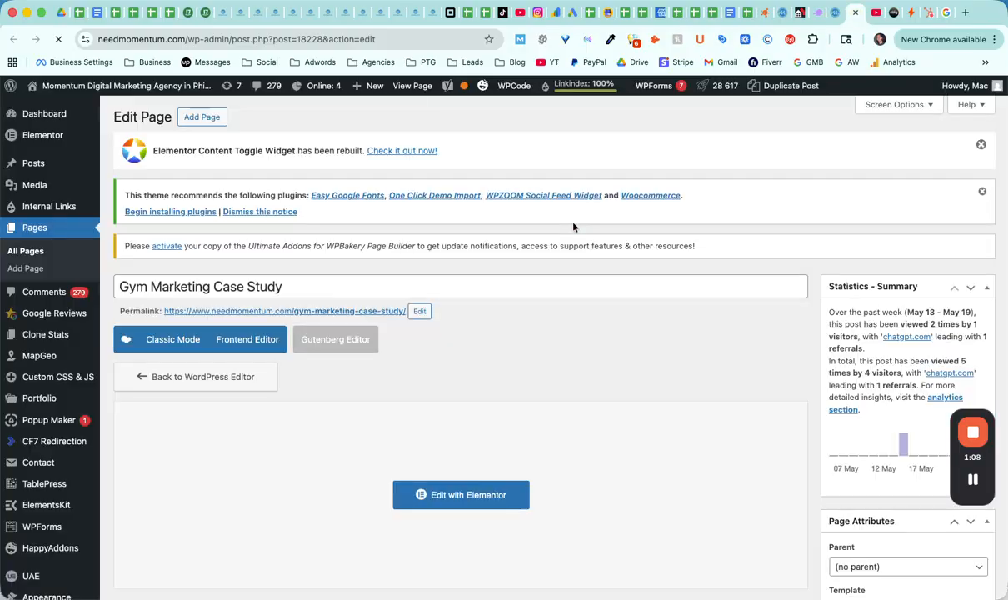
pyautogui.rightClick(366, 313)
pyautogui.click(400, 322)
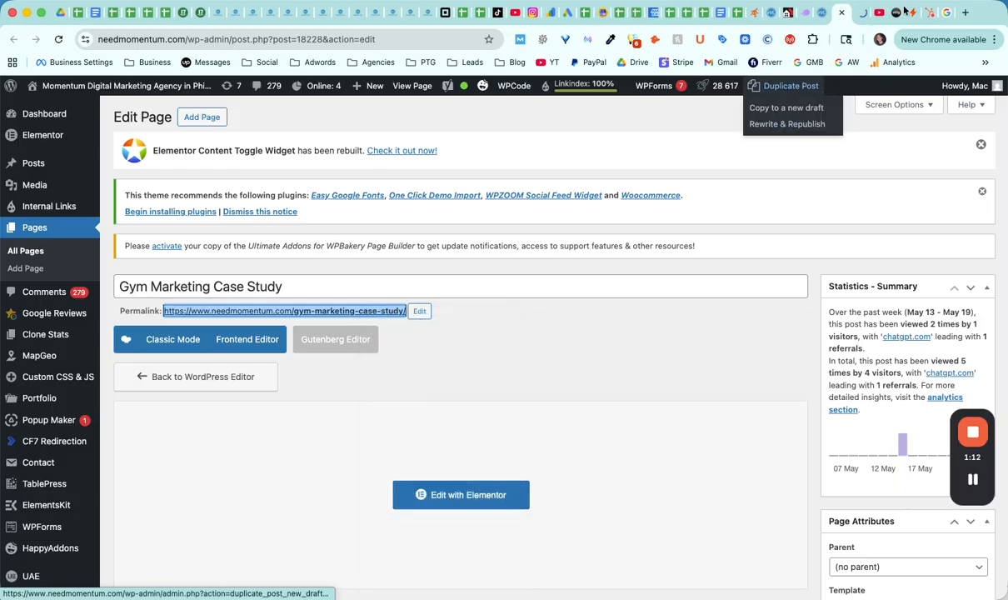
# Check the Untitled-design-35.png entry in the media library and look through the live Gym Marketing Case Study page for the image
pyautogui.click(822, 15)
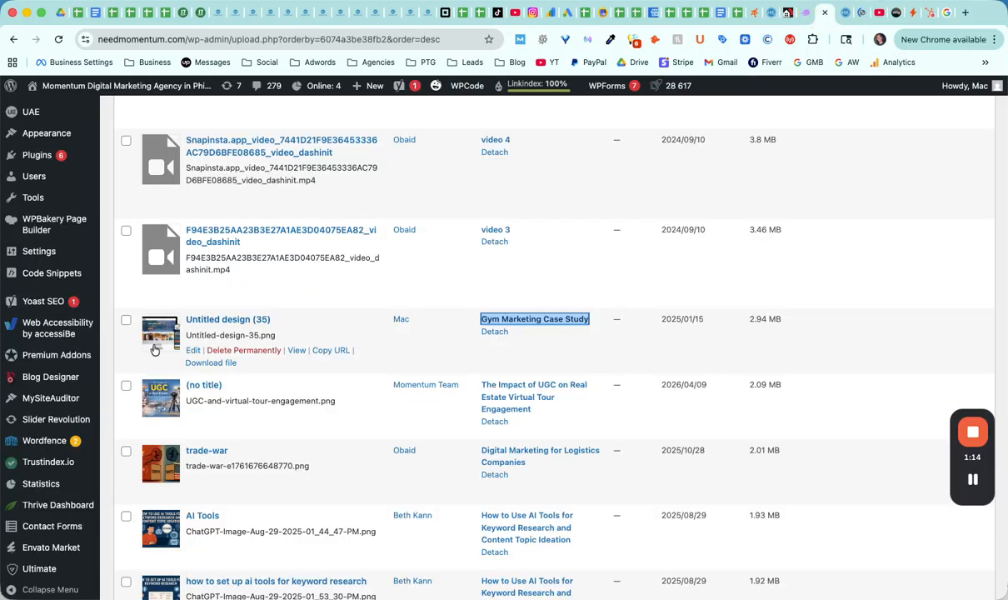
pyautogui.tripleClick(250, 335)
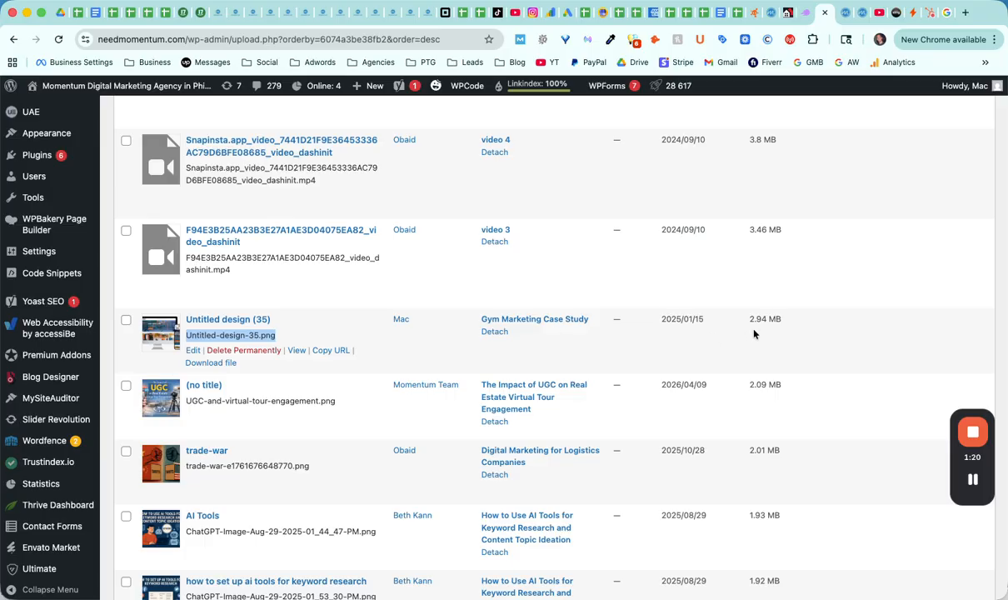
pyautogui.click(860, 20)
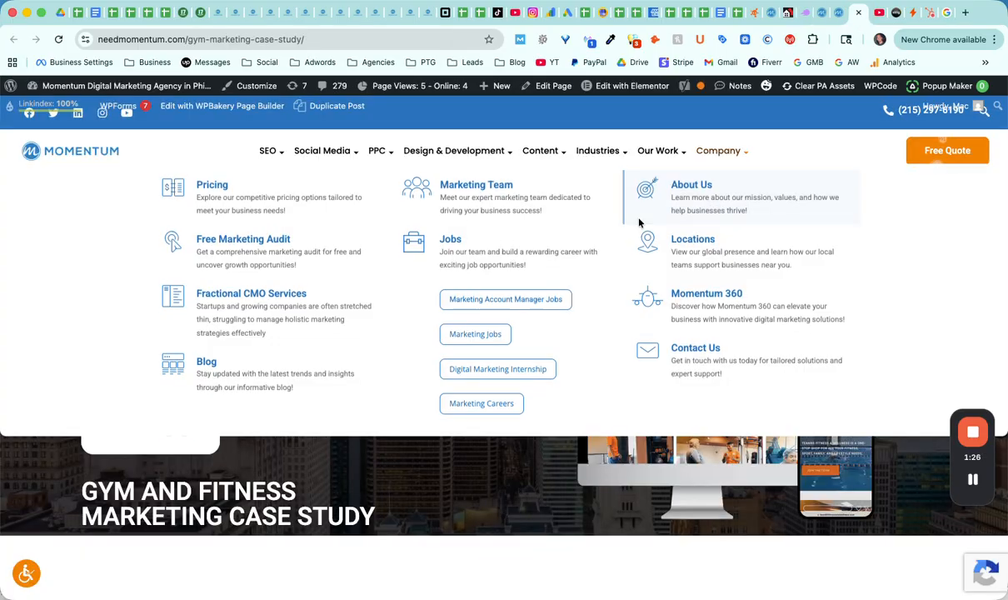
pyautogui.scroll(-2, 668, 358)
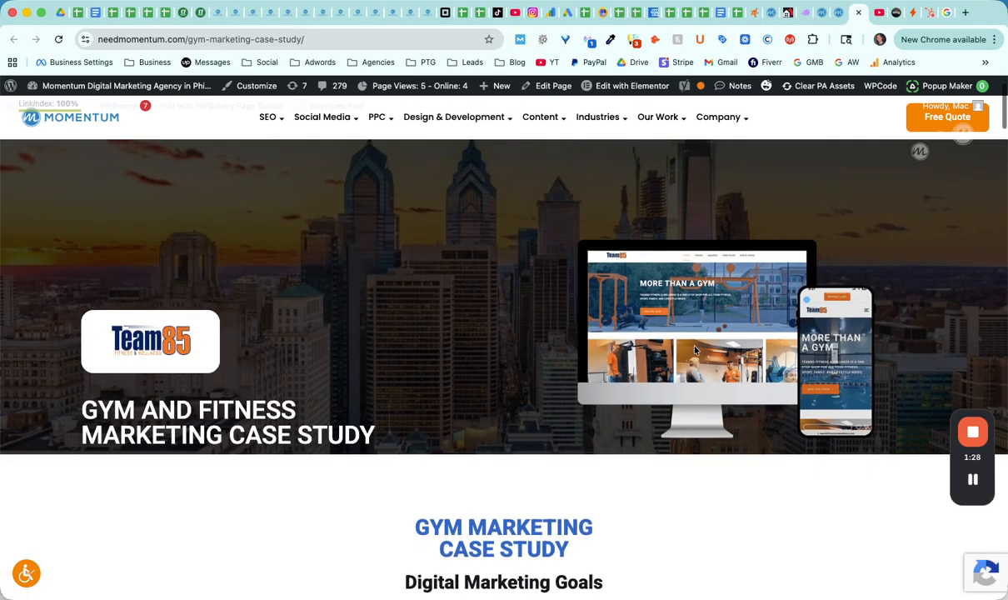
pyautogui.scroll(-12, 676, 343)
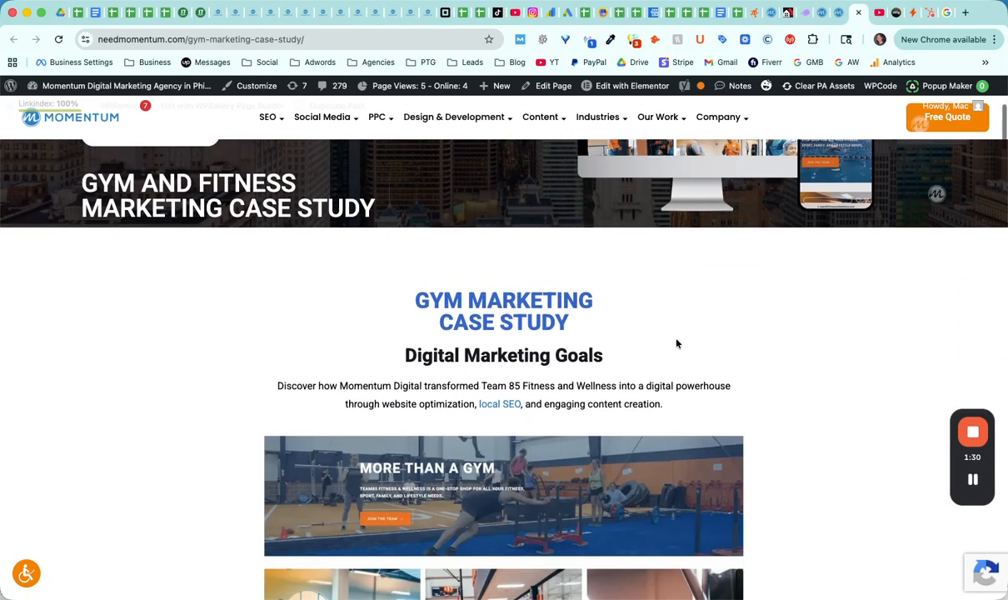
pyautogui.scroll(-15, 677, 344)
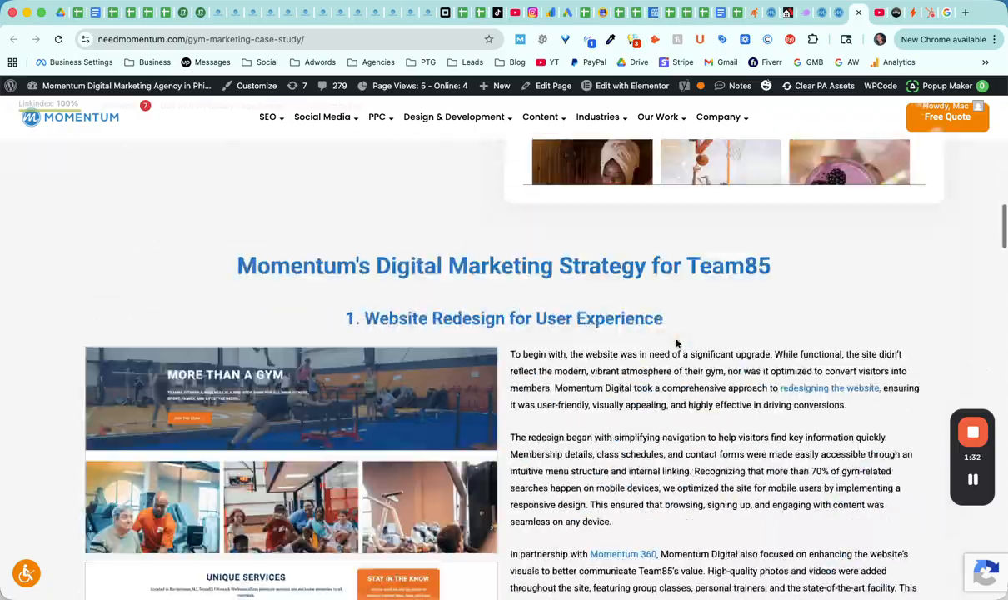
pyautogui.scroll(20, 677, 343)
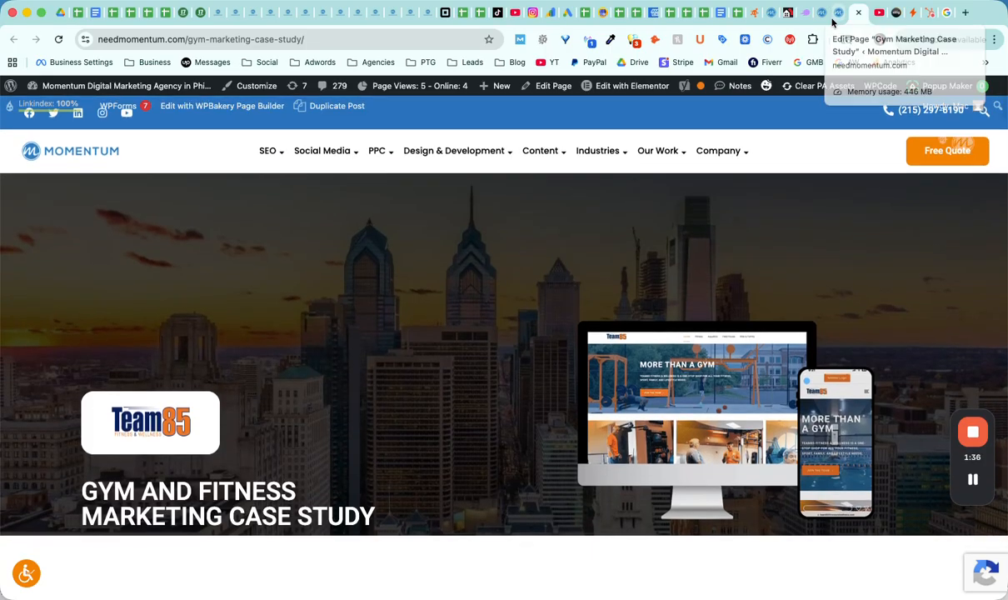
# Return to the Gym Marketing Case Study edit page and open it in the Elementor editor
pyautogui.click(836, 14)
pyautogui.scroll(-10, 500, 338)
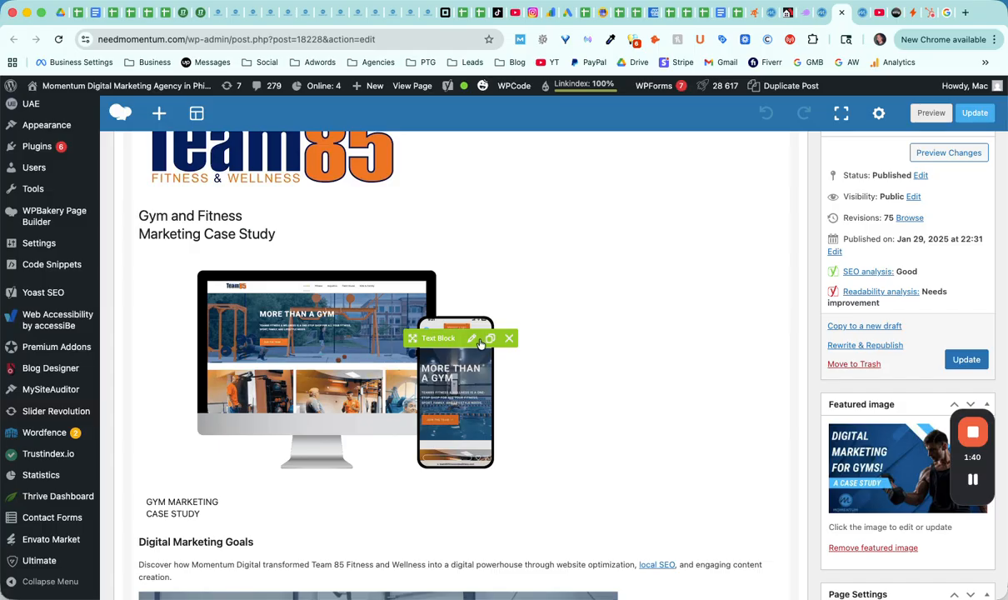
pyautogui.scroll(5, 471, 342)
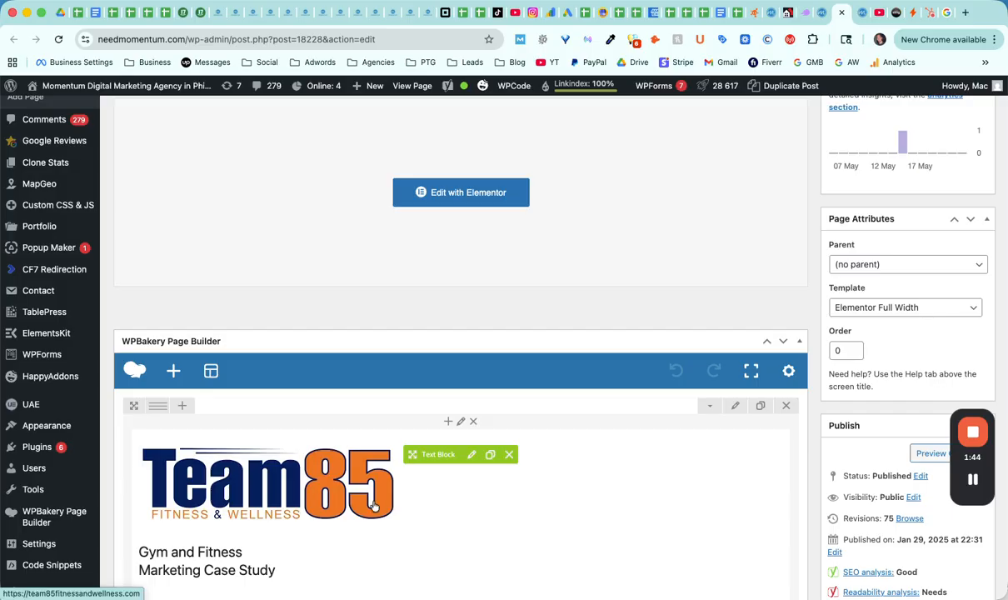
pyautogui.scroll(4, 374, 506)
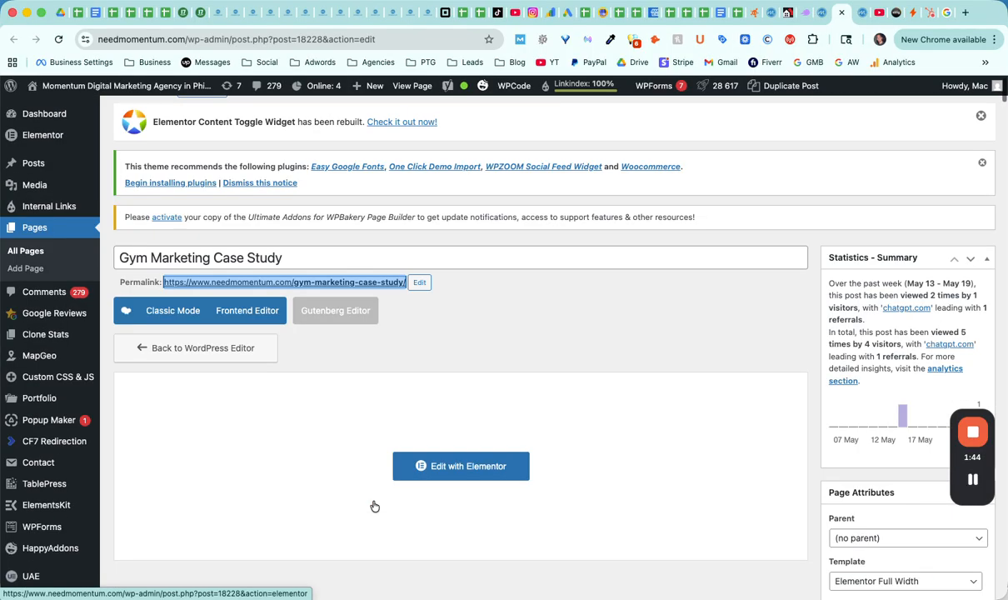
pyautogui.click(457, 468)
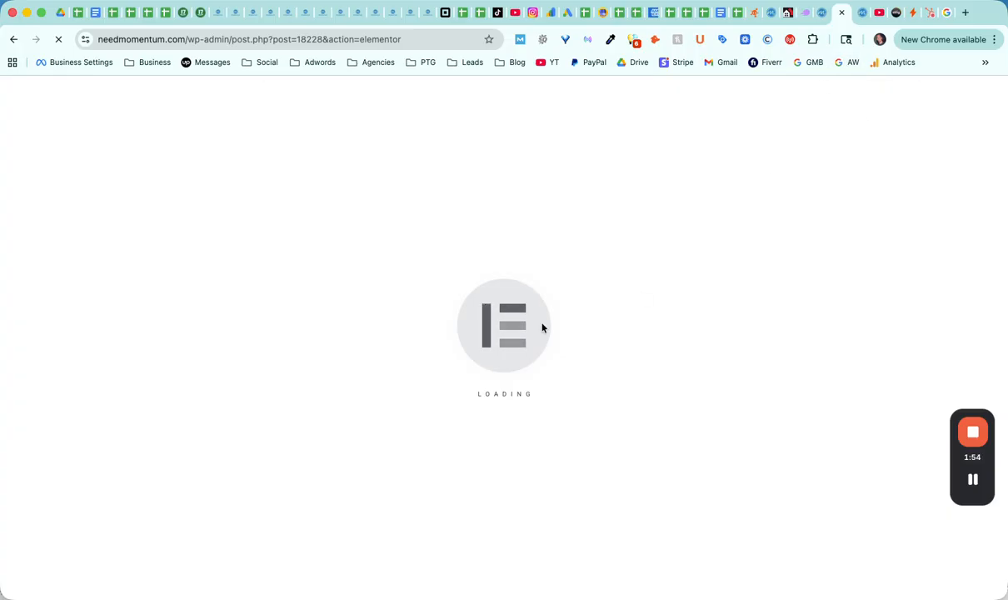
# Save the monitor and phone mockup image from the live case study page to Downloads as Team85-Case-Study-1
pyautogui.click(862, 13)
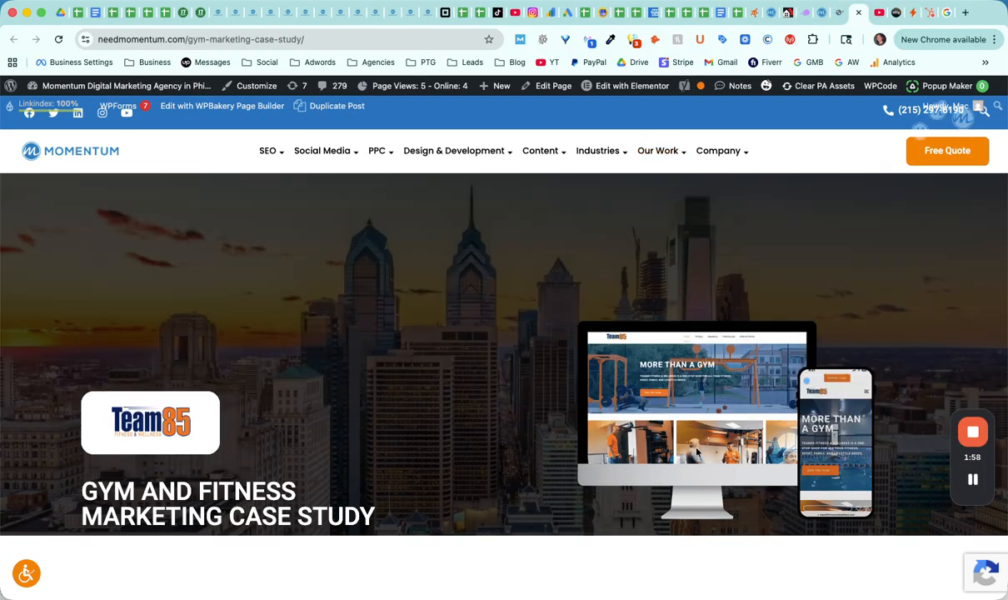
pyautogui.rightClick(702, 450)
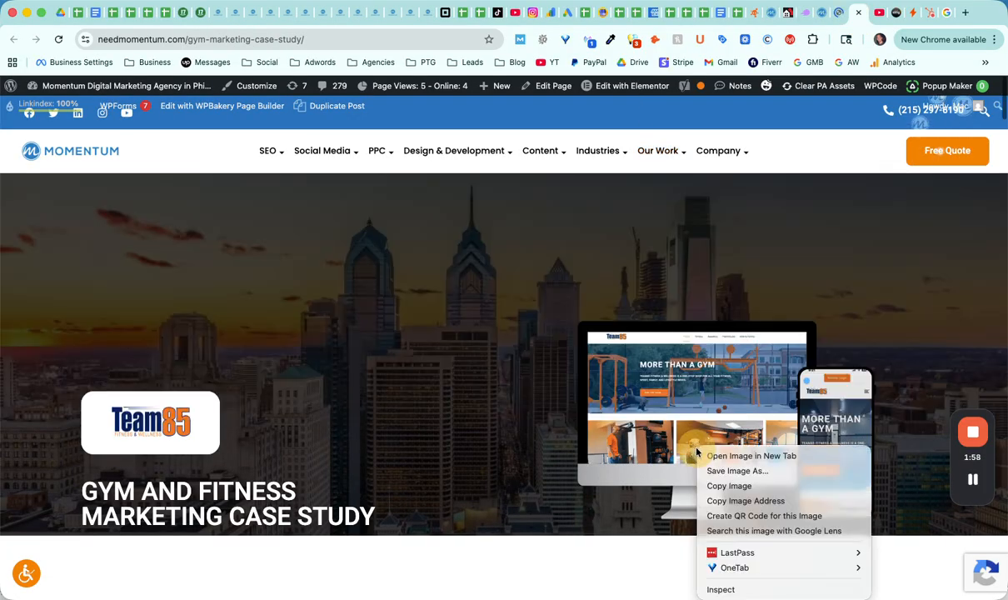
pyautogui.click(734, 471)
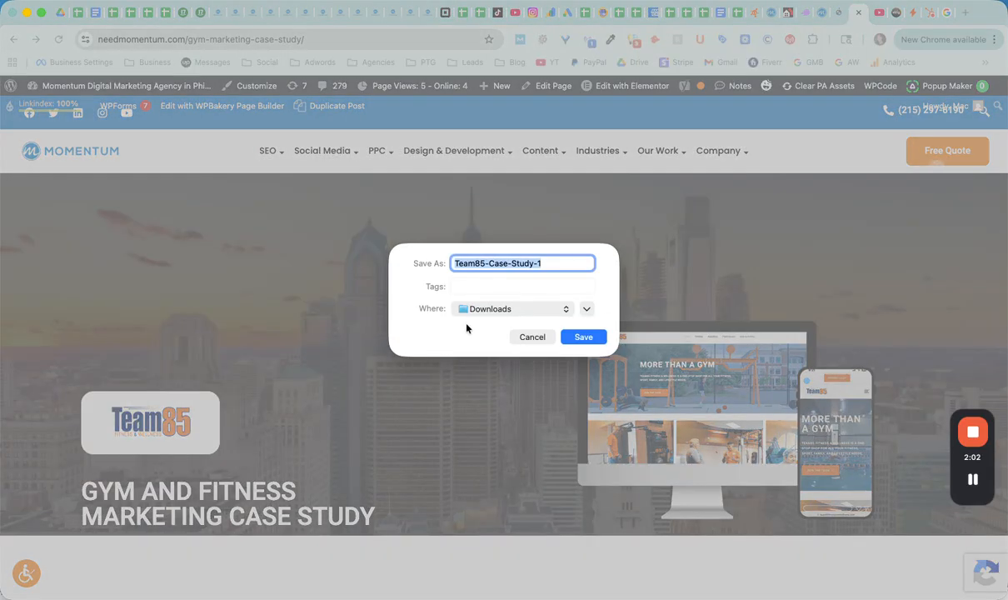
pyautogui.click(583, 337)
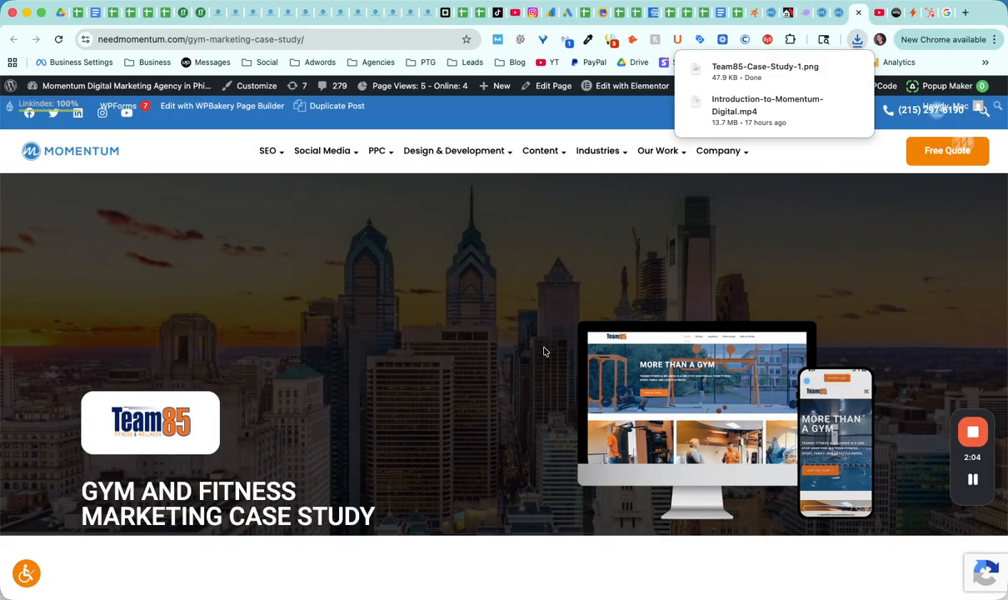
# Return to the Elementor editor, check the downloaded Team85-Case-Study-1 image in Preview, and close it
pyautogui.click(839, 13)
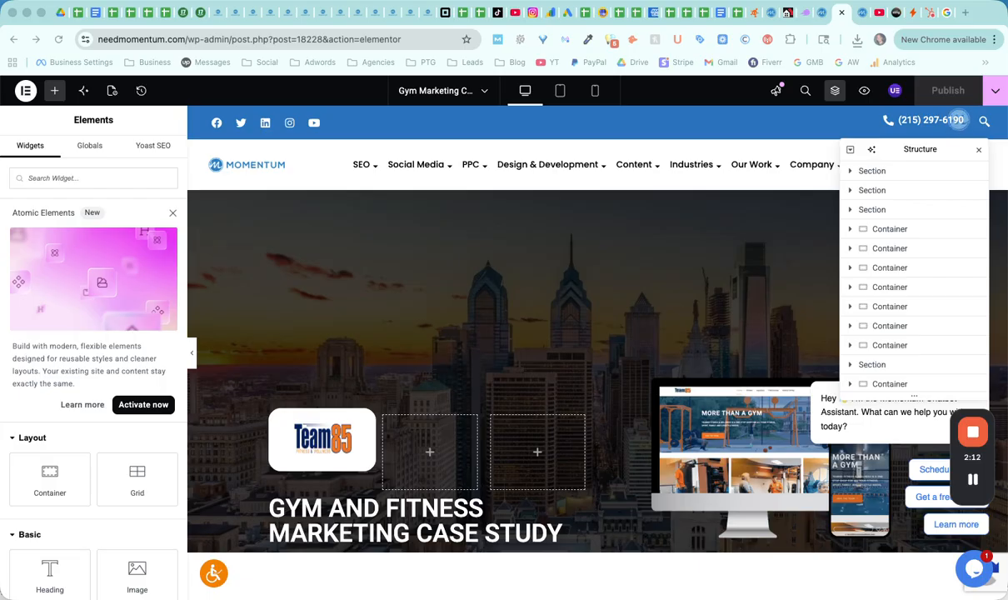
pyautogui.moveTo(0, 72); pyautogui.dragTo(657, 175)
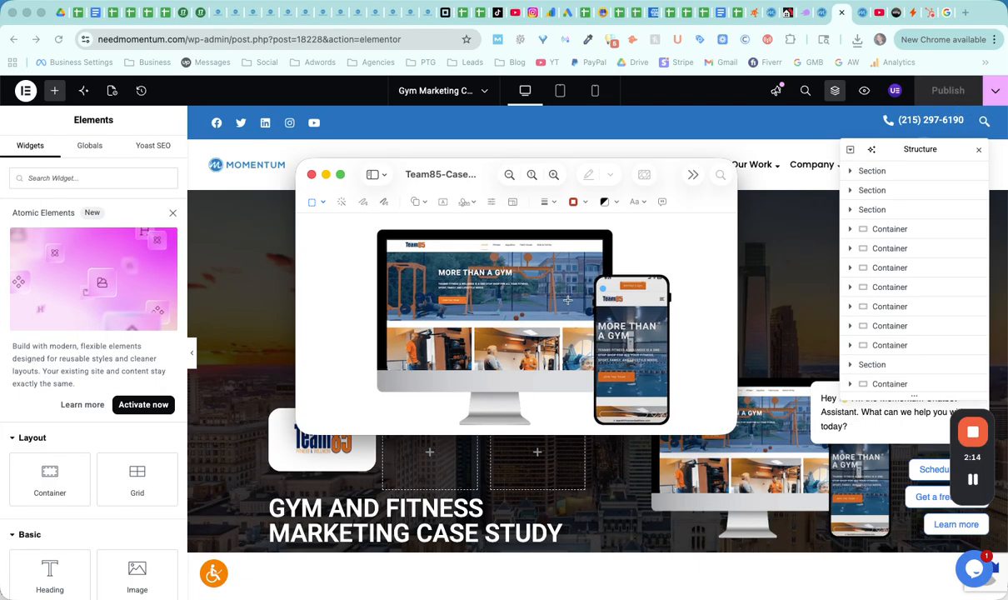
pyautogui.click(312, 175)
# Search Google for tinypng in a new tab and open the TinyPNG website
pyautogui.click(963, 14)
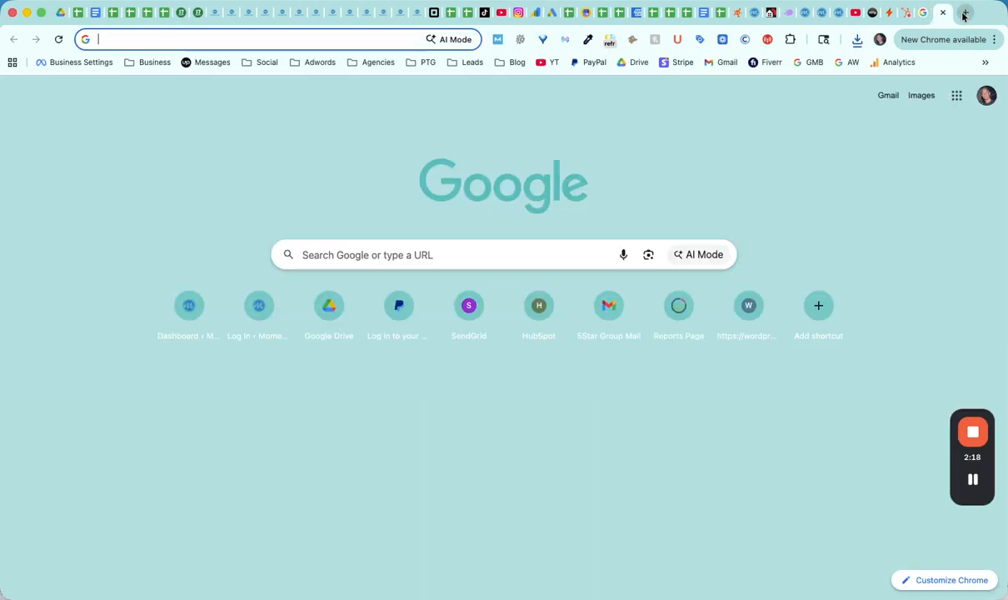
pyautogui.write('tinypng')
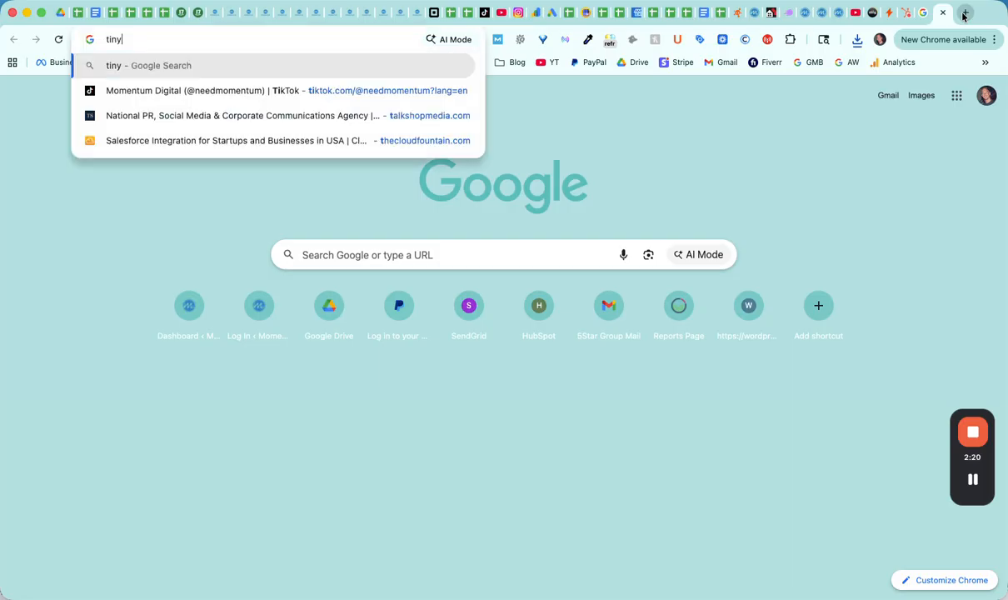
pyautogui.press('Return')
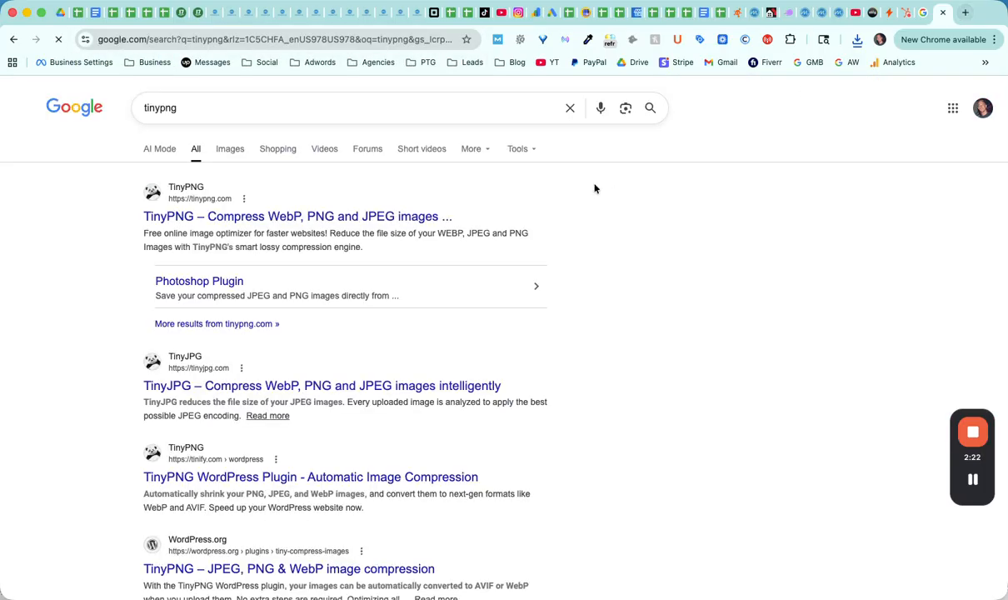
pyautogui.click(389, 215)
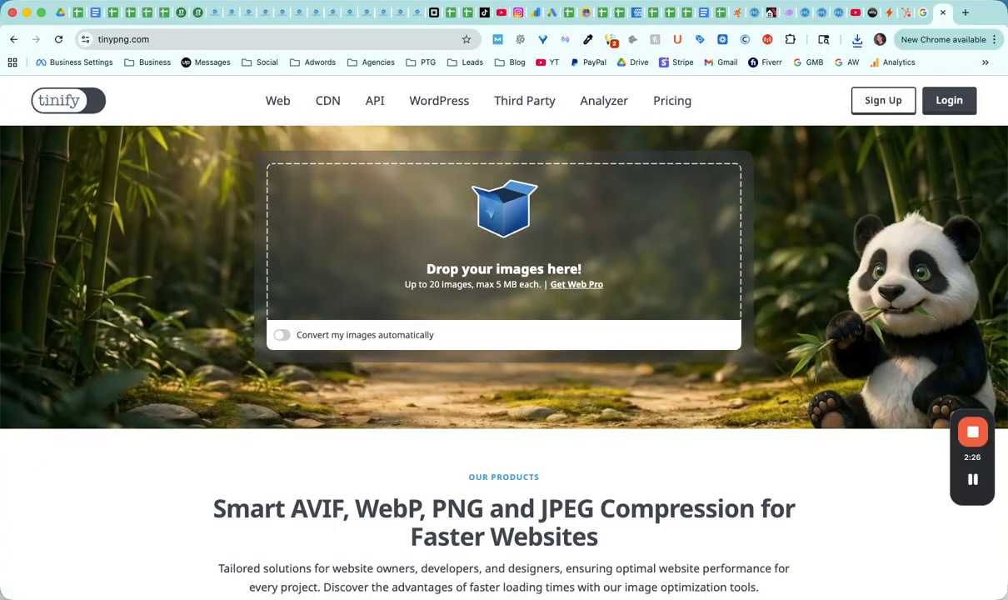
# Open the Team85-Case-Study-1 image in Preview, export it as a JPEG to Downloads, and close its window
pyautogui.moveTo(76, 266); pyautogui.dragTo(459, 223)
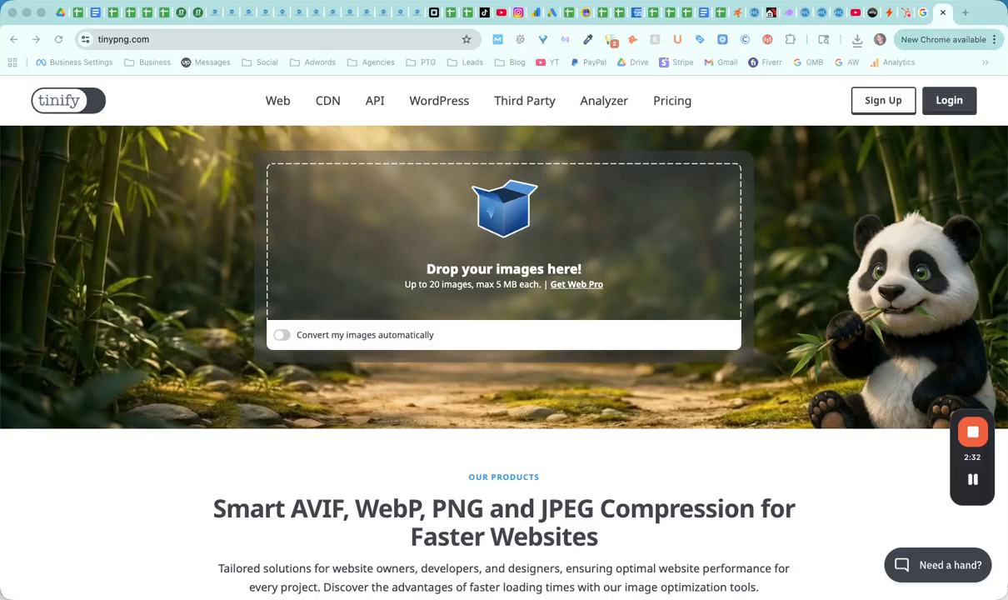
pyautogui.moveTo(0, 90); pyautogui.dragTo(491, 295)
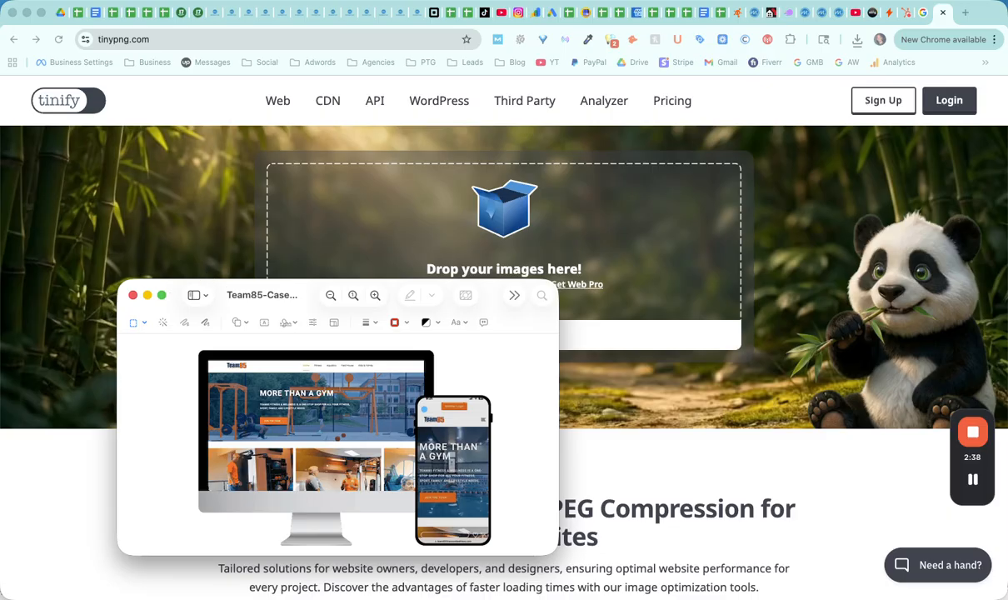
pyautogui.click(0, 0)
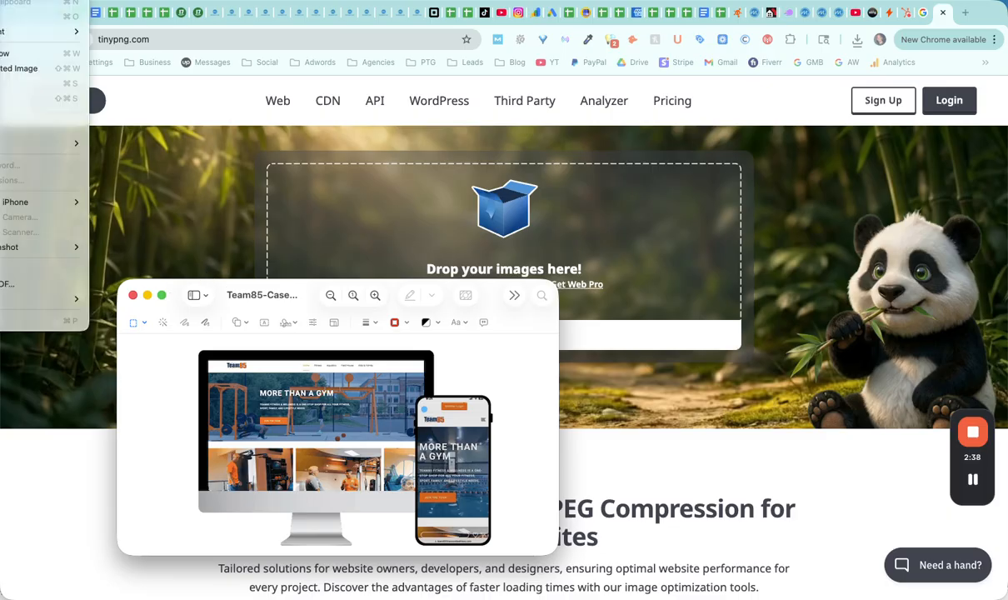
pyautogui.click(33, 269)
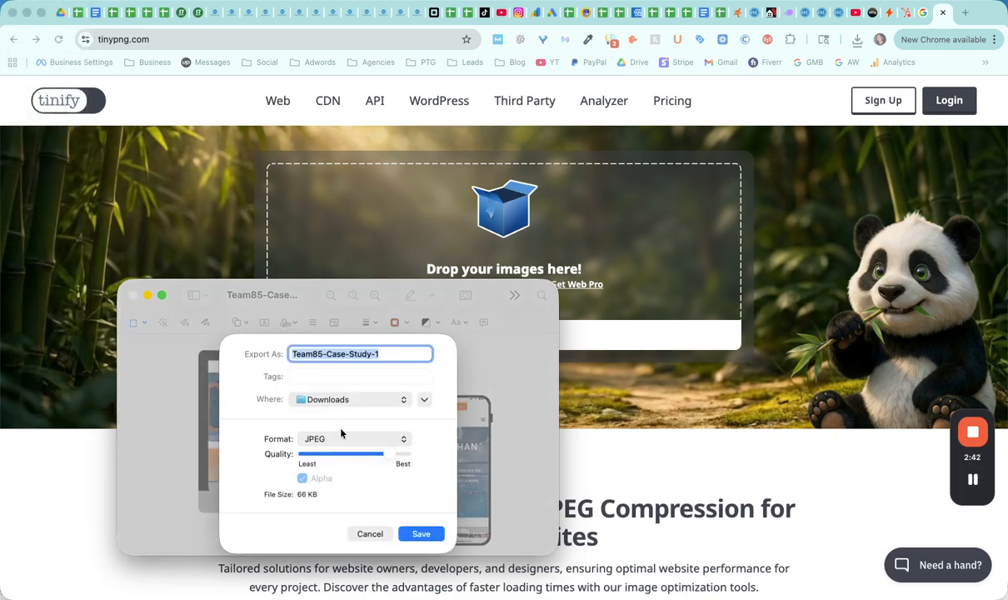
pyautogui.click(421, 534)
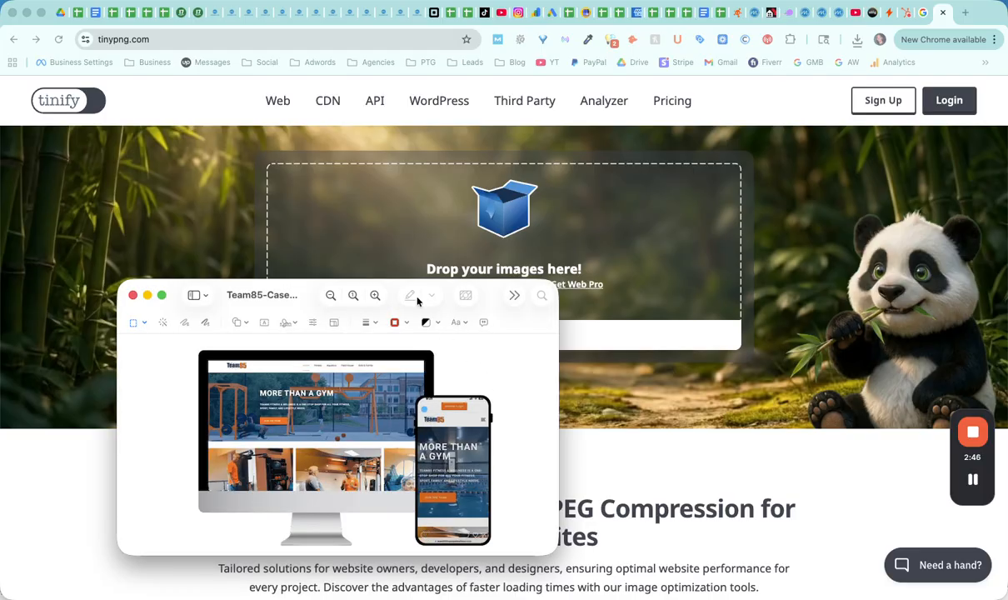
pyautogui.click(488, 293)
pyautogui.click(132, 295)
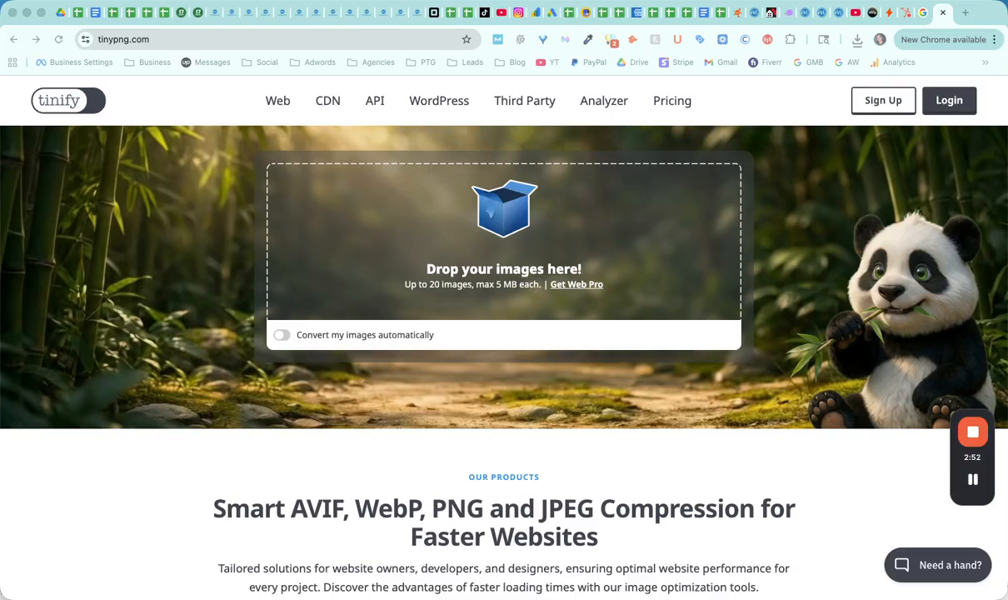
# Upload Team85-Case-Study-1.png to TinyPNG for compression and review the optimized file
pyautogui.moveTo(69, 266); pyautogui.dragTo(528, 214)
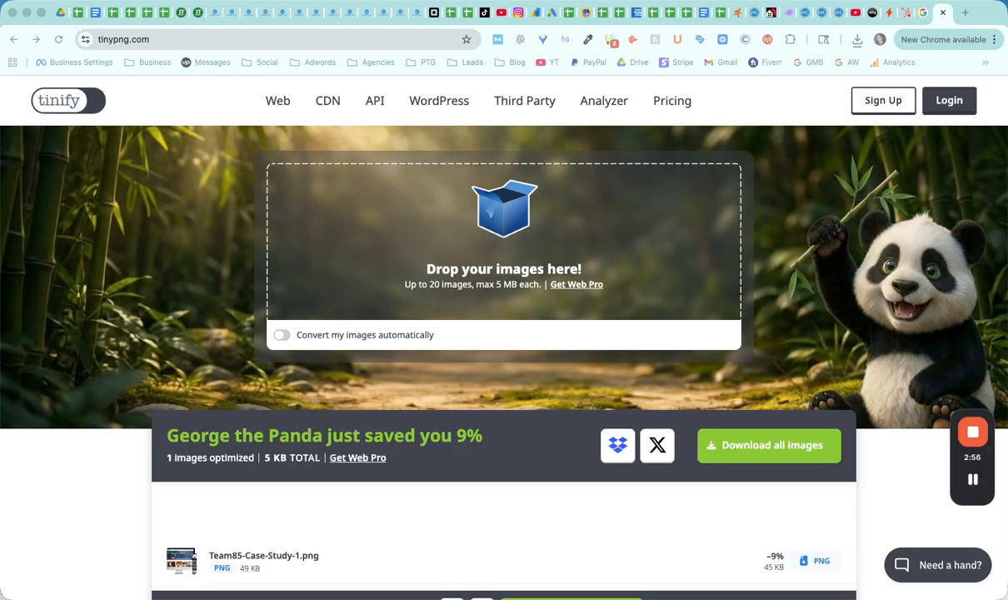
pyautogui.scroll(-3, 229, 252)
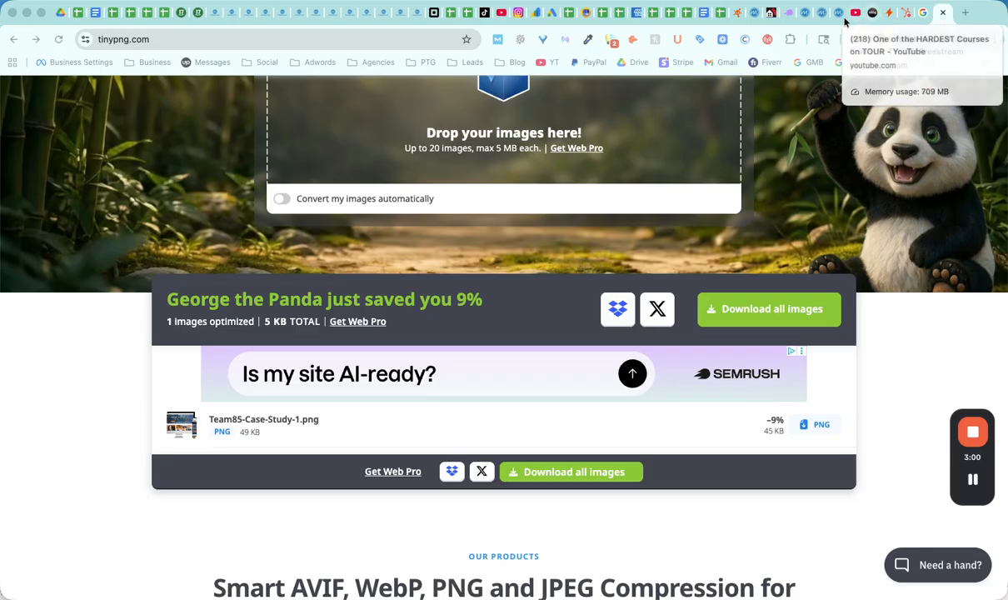
# Return to the Elementor editor and select the hero section's monitor and phone mockup to check its image settings
pyautogui.click(817, 15)
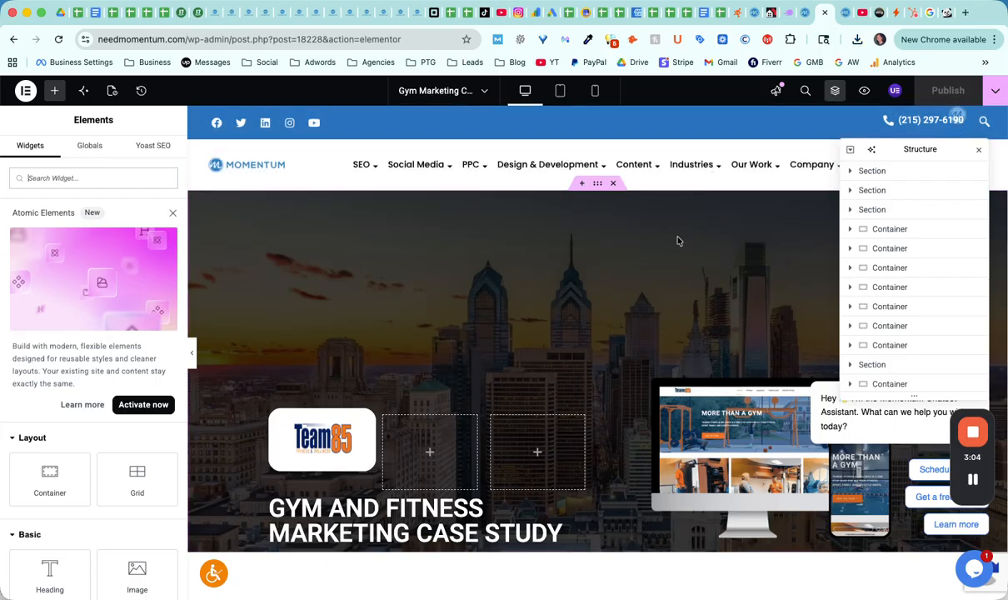
pyautogui.scroll(-1, 653, 292)
pyautogui.click(749, 364)
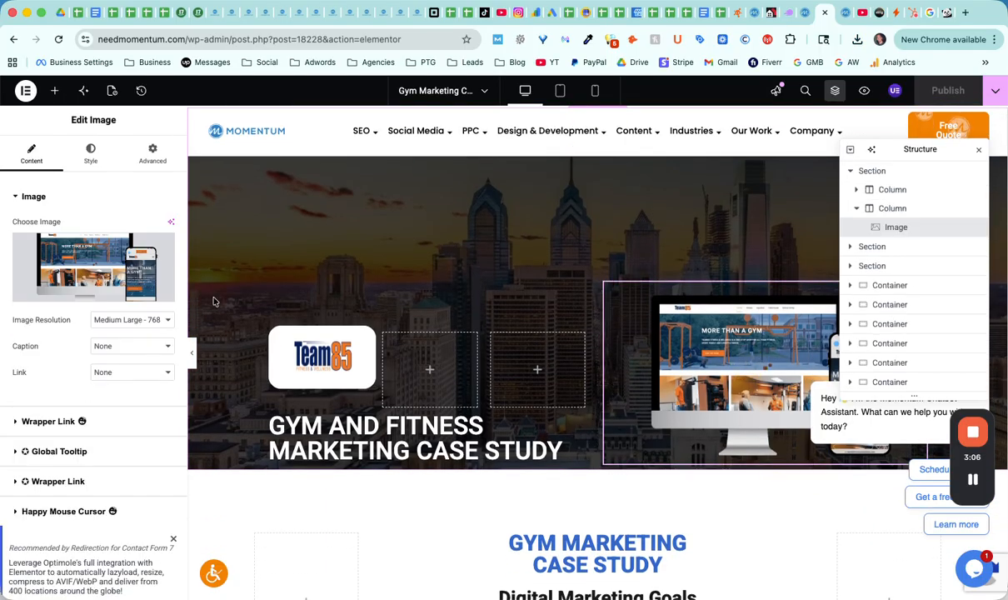
pyautogui.moveTo(86, 283)
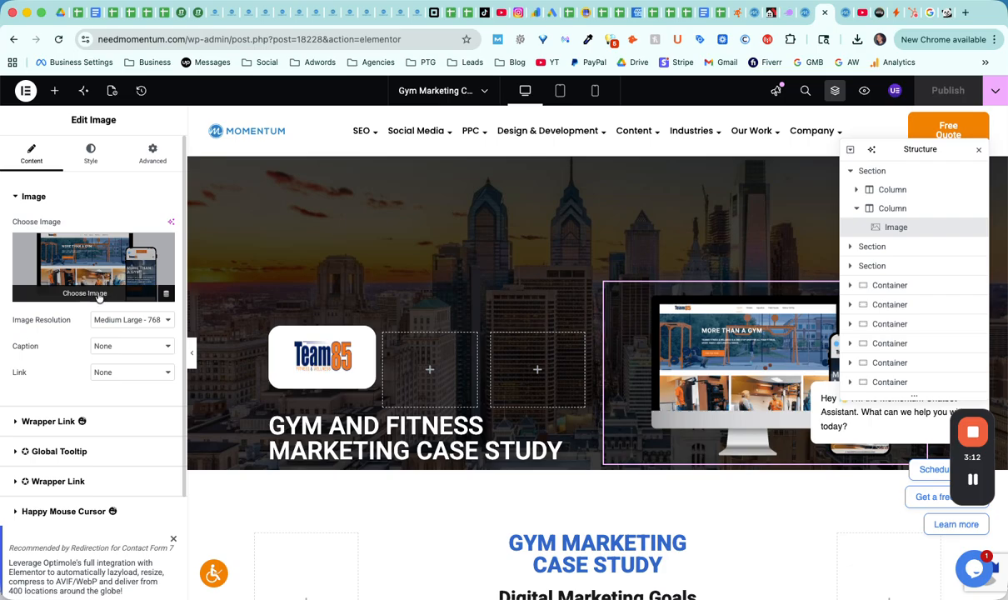
# Find the second monitor and phone mockup beside "What's Next for Team85?" and select it for editing
pyautogui.scroll(-13, 410, 311)
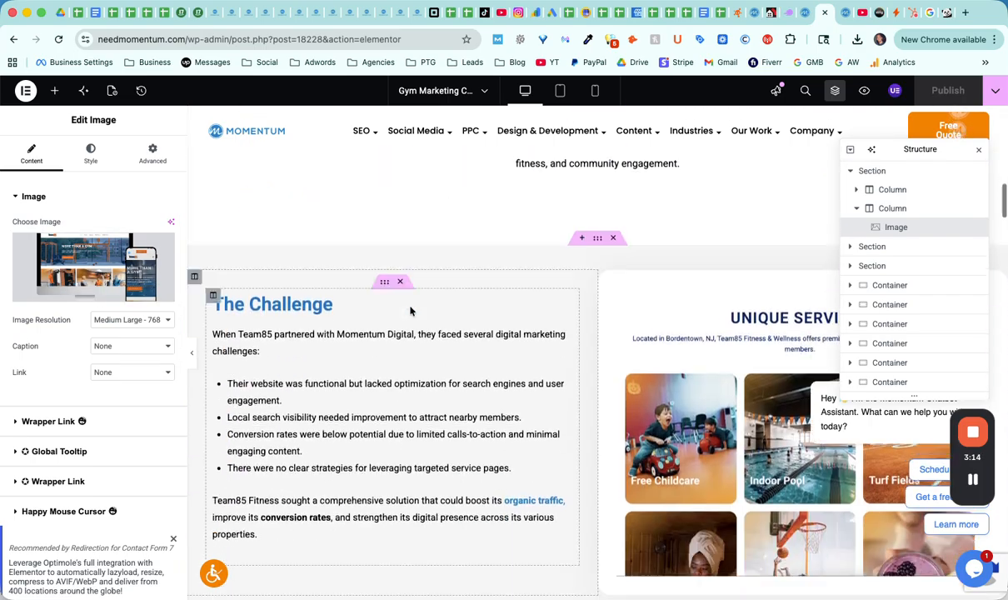
pyautogui.scroll(-6, 410, 311)
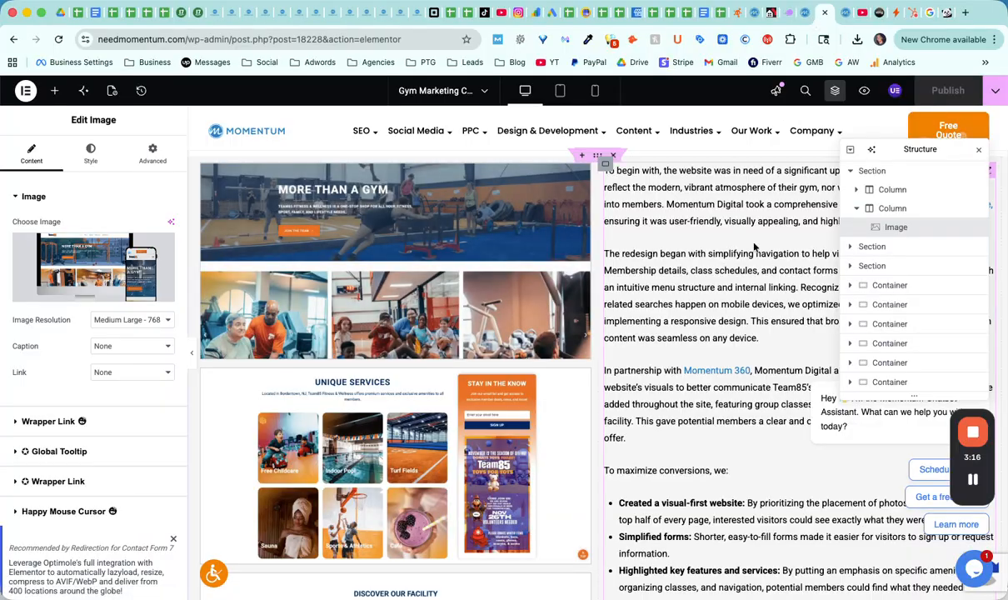
pyautogui.scroll(-20, 754, 247)
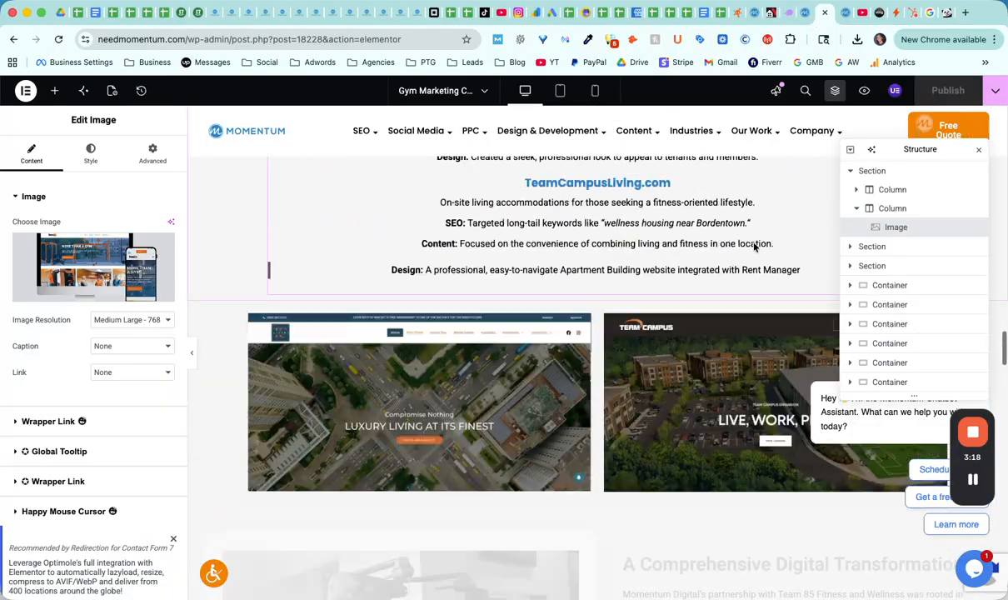
pyautogui.scroll(-20, 754, 247)
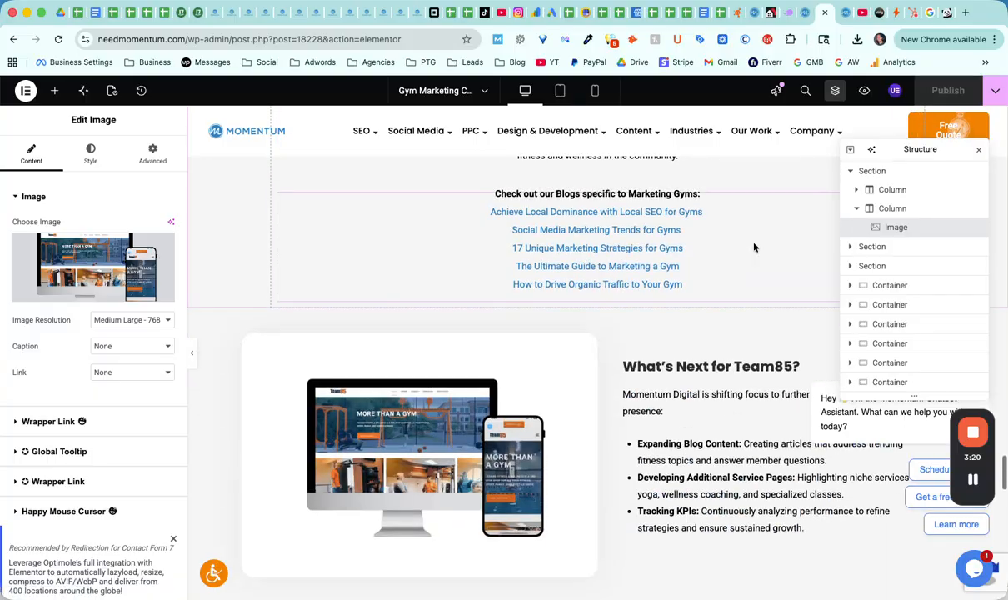
pyautogui.scroll(-5, 754, 246)
pyautogui.scroll(3, 526, 308)
pyautogui.click(518, 308)
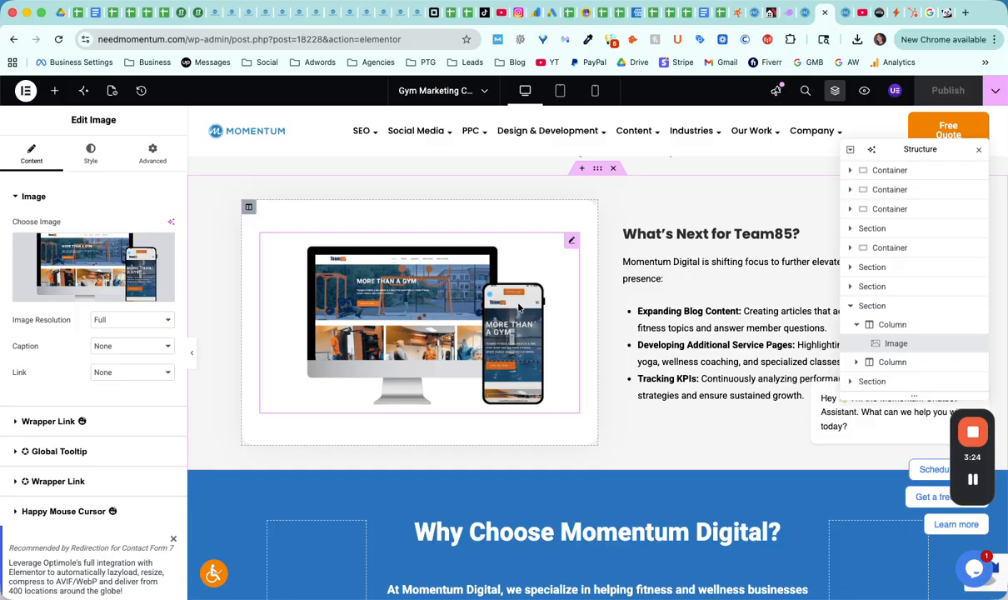
# Download Untitled-design-35.png from its media library entry and return to the Elementor editor
pyautogui.click(804, 13)
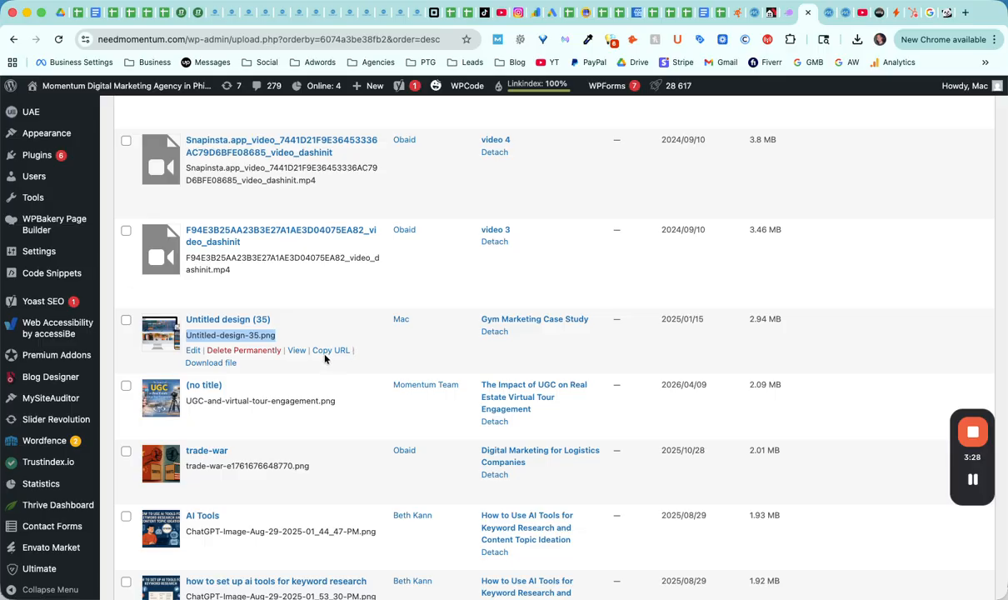
pyautogui.click(223, 367)
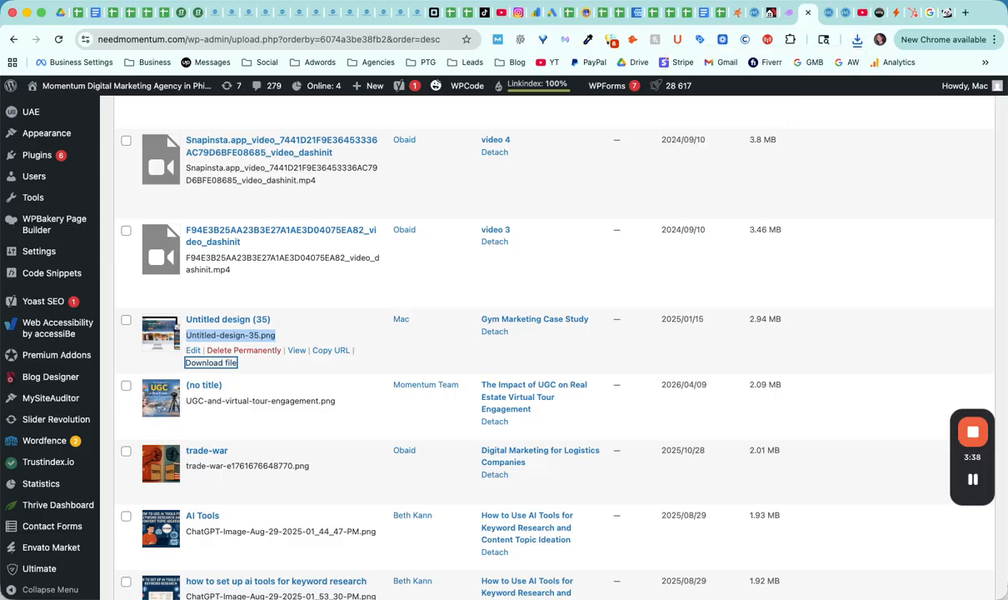
pyautogui.click(825, 19)
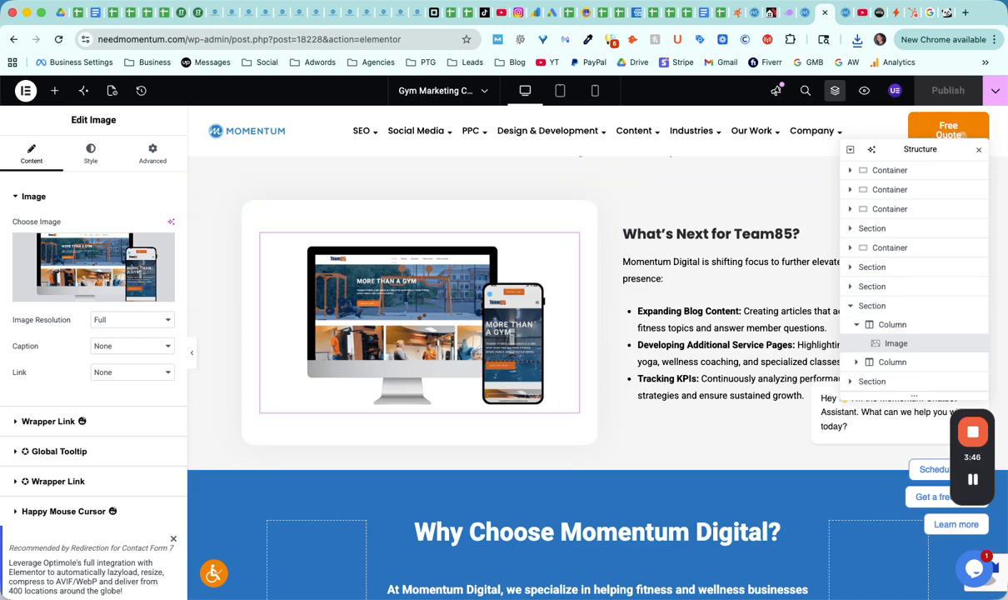
# View the downloaded Untitled-design-35.png in Preview and close it
pyautogui.click(972, 432)
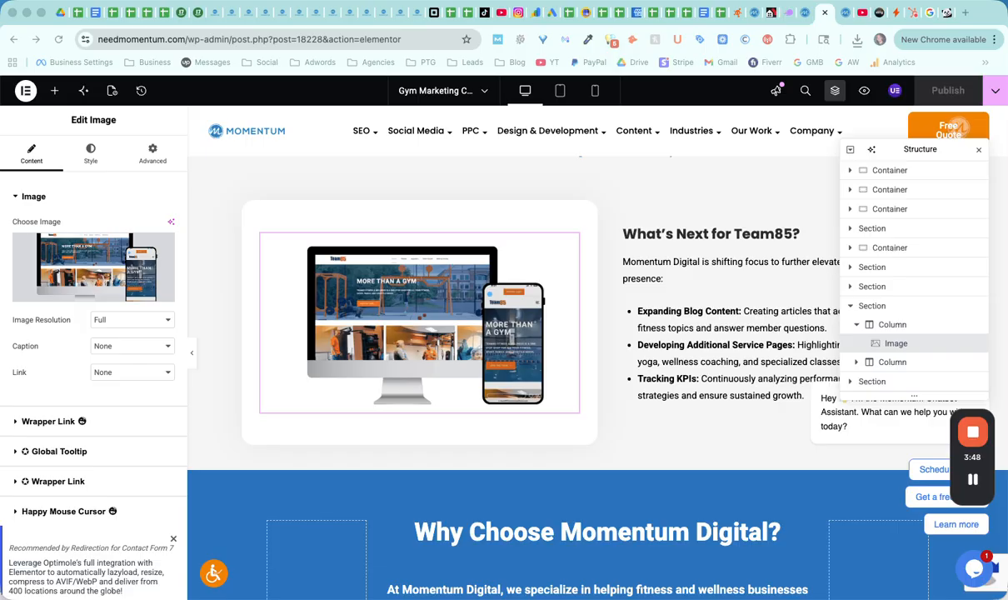
pyautogui.moveTo(0, 1); pyautogui.dragTo(420, 23)
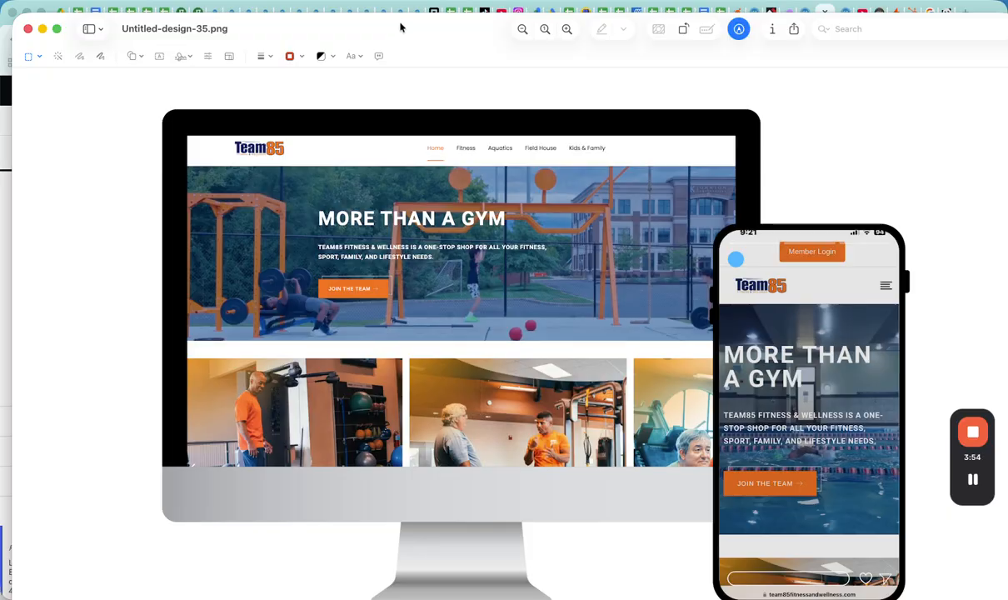
pyautogui.moveTo(401, 28); pyautogui.dragTo(400, 27)
pyautogui.press('super+w')
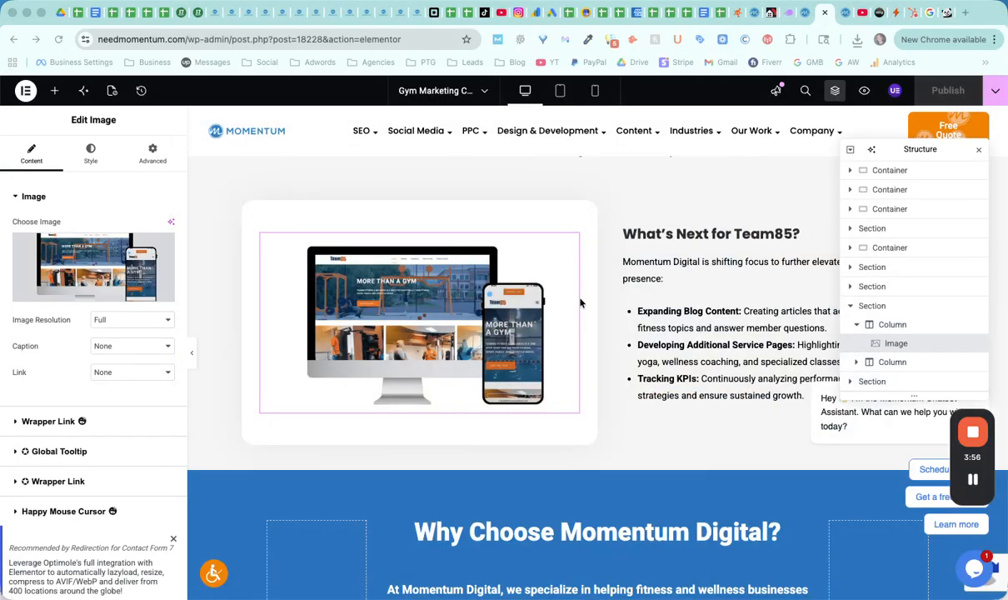
# Look through the gym case study page in the editor from the hero down to "Why Choose Momentum Digital?" for the mockup image's placements
pyautogui.scroll(20, 580, 304)
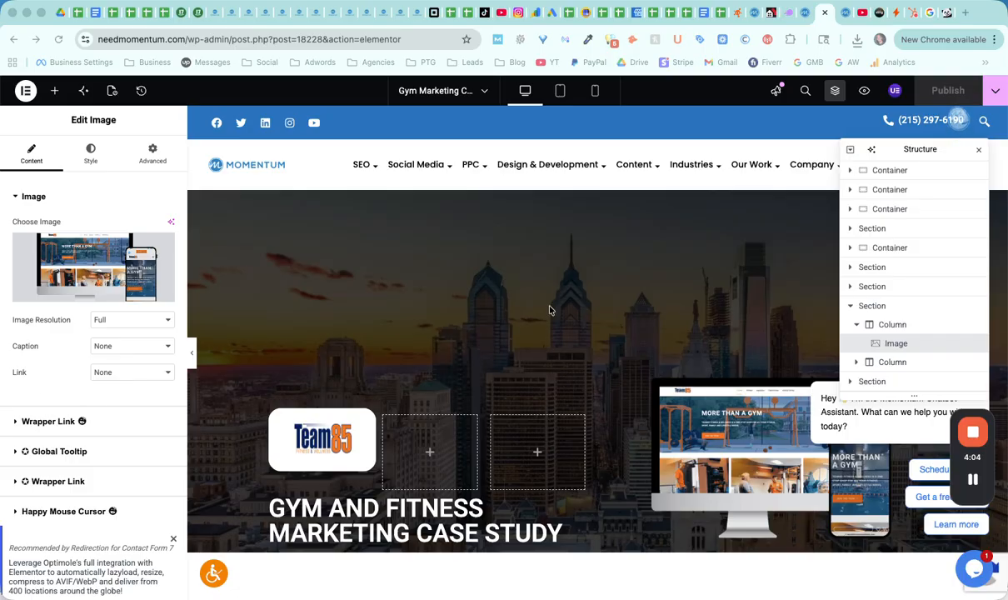
pyautogui.scroll(-20, 549, 310)
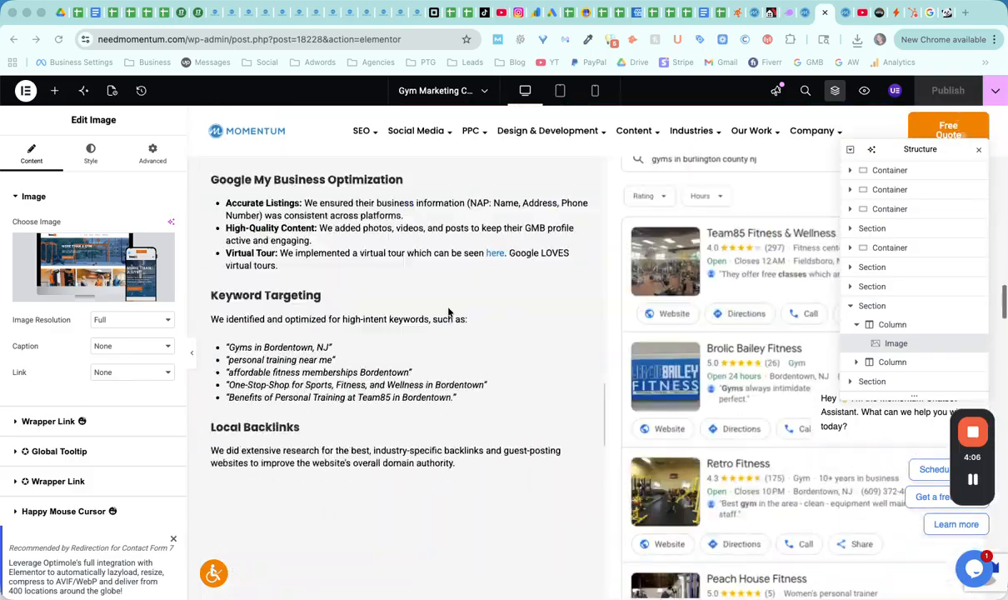
pyautogui.scroll(-15, 448, 312)
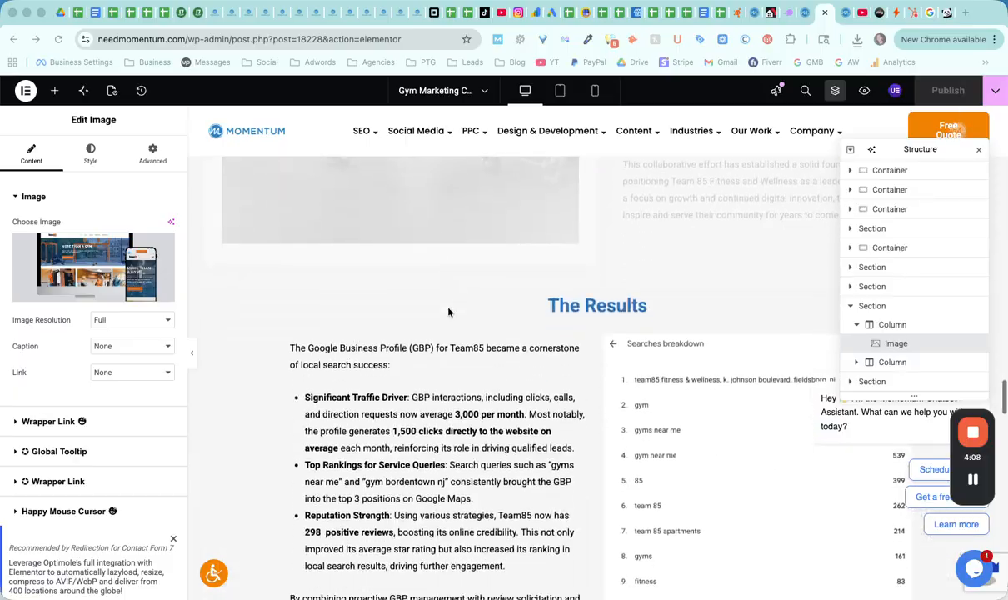
pyautogui.scroll(-15, 448, 312)
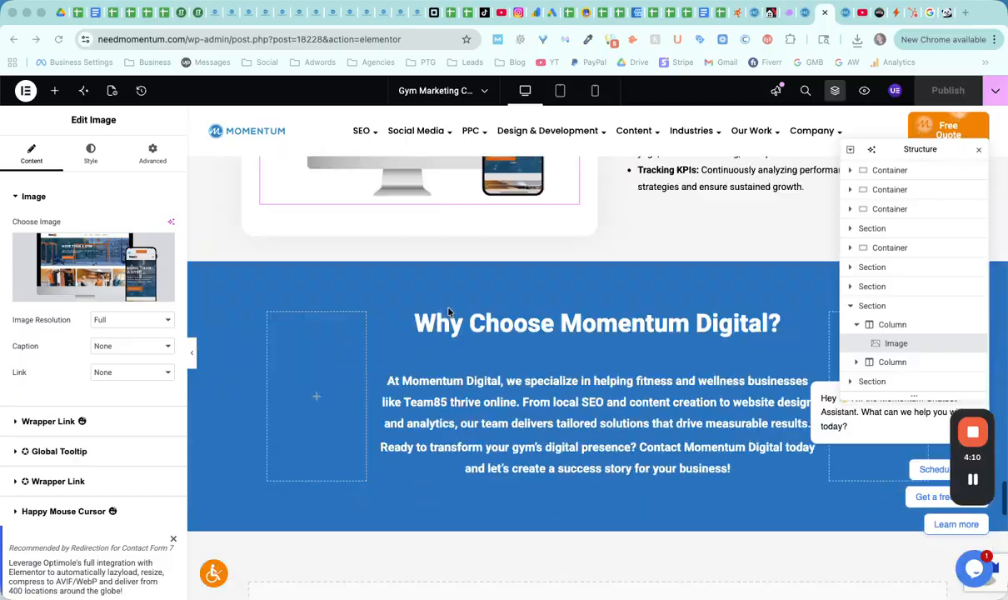
pyautogui.scroll(-5, 448, 312)
pyautogui.scroll(8, 447, 312)
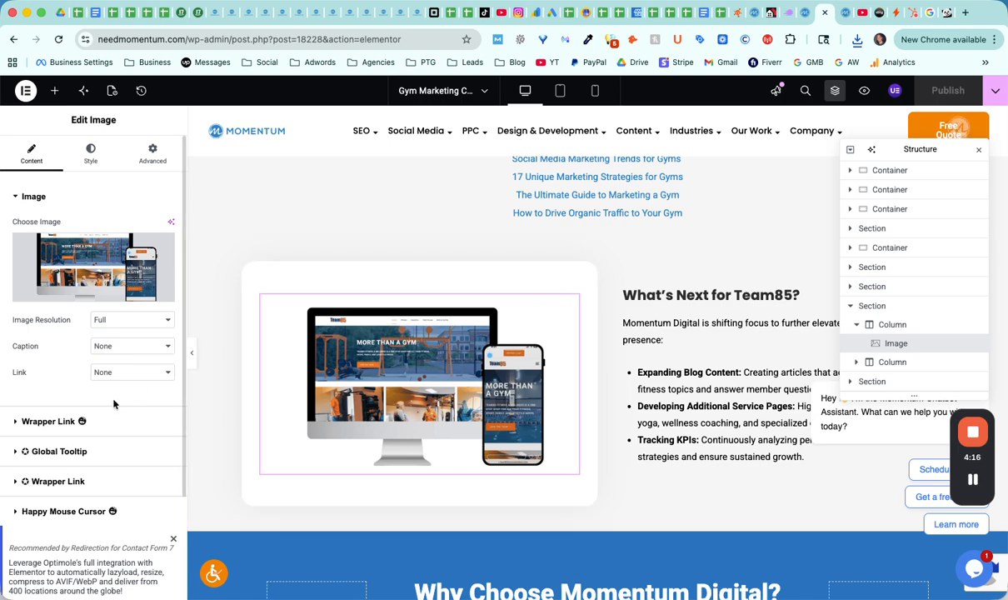
# Check the advanced settings of the "What's Next for Team85?" mockup image, including its custom attributes
pyautogui.click(152, 155)
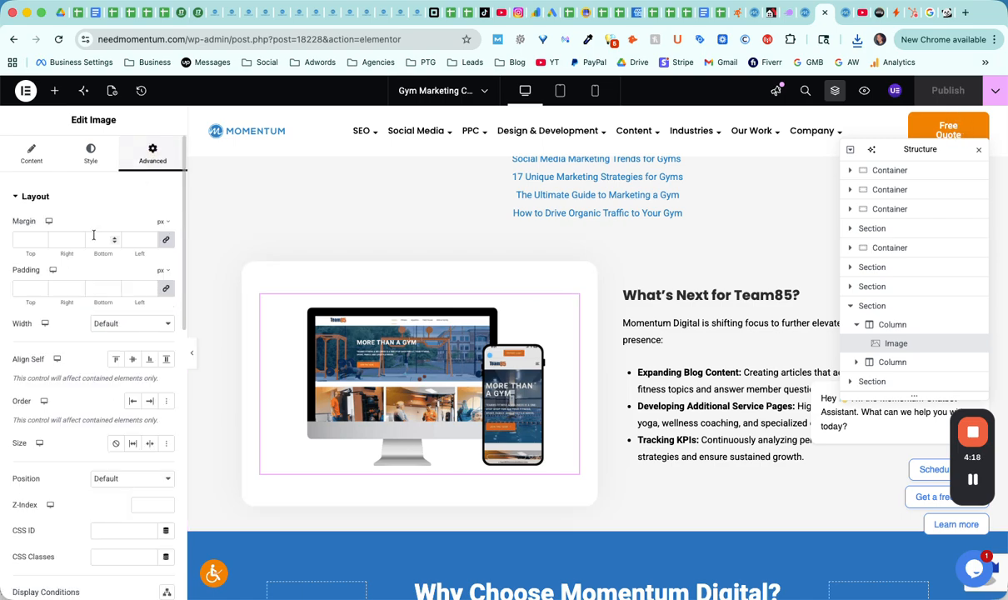
pyautogui.scroll(-12, 94, 235)
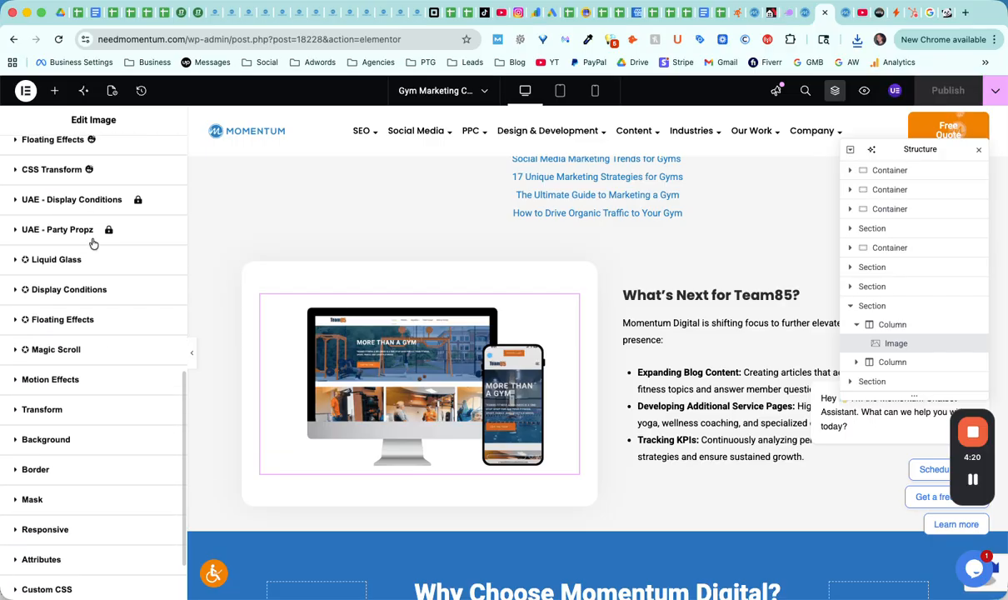
pyautogui.scroll(-2, 93, 243)
pyautogui.scroll(15, 88, 333)
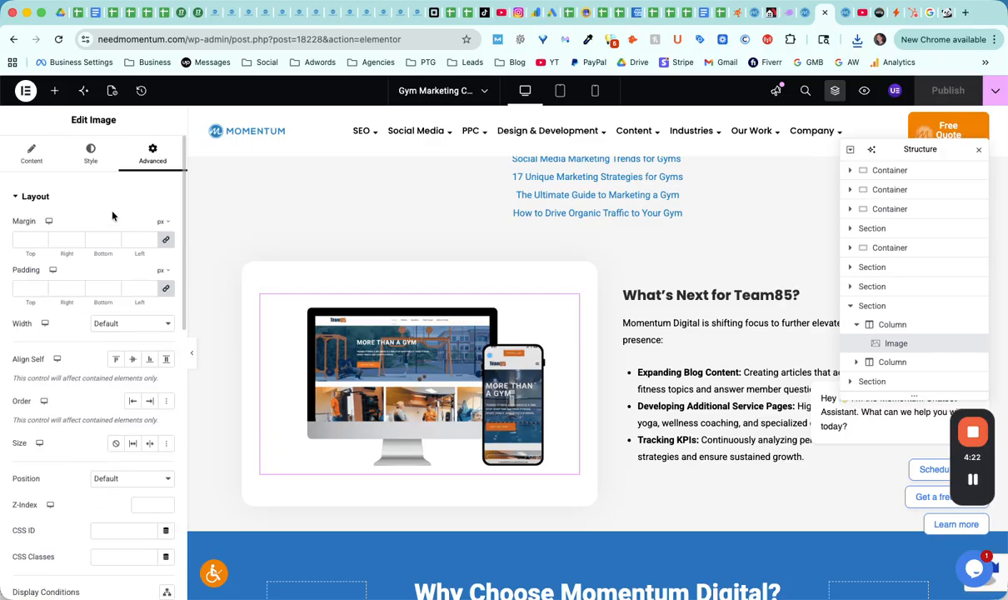
pyautogui.scroll(-3, 106, 347)
pyautogui.scroll(-10, 106, 347)
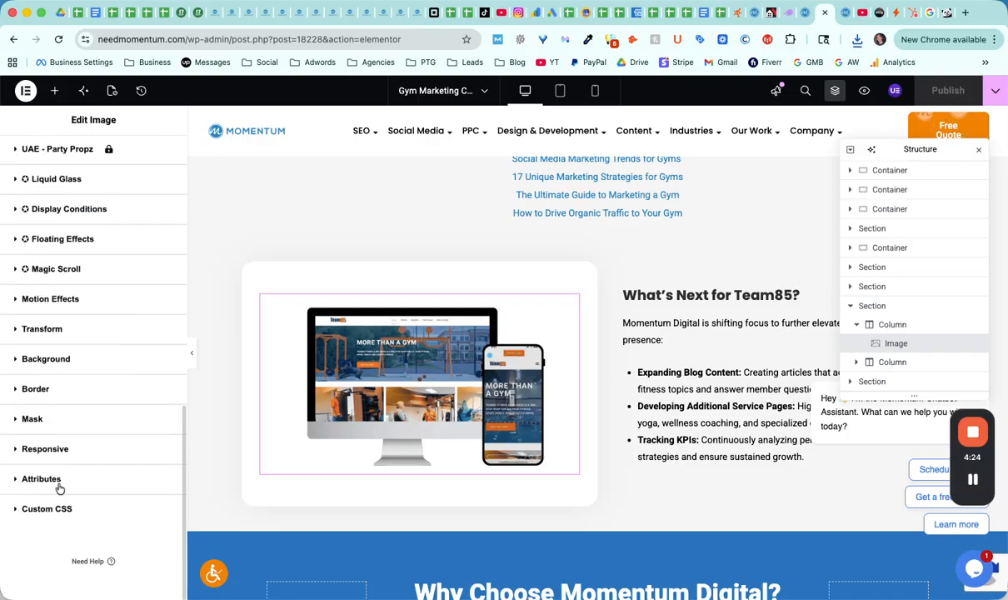
pyautogui.click(60, 483)
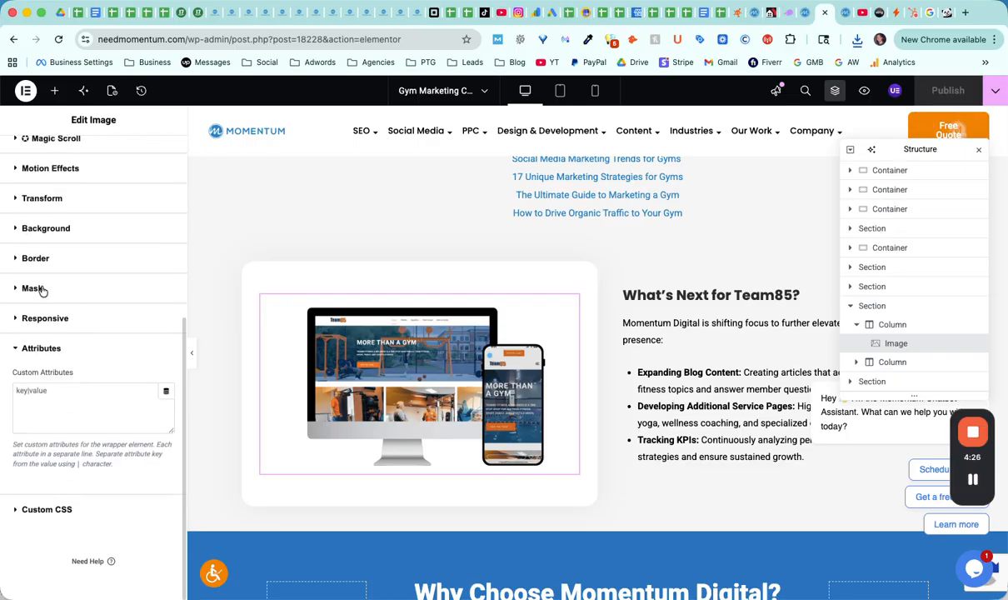
pyautogui.scroll(10, 42, 289)
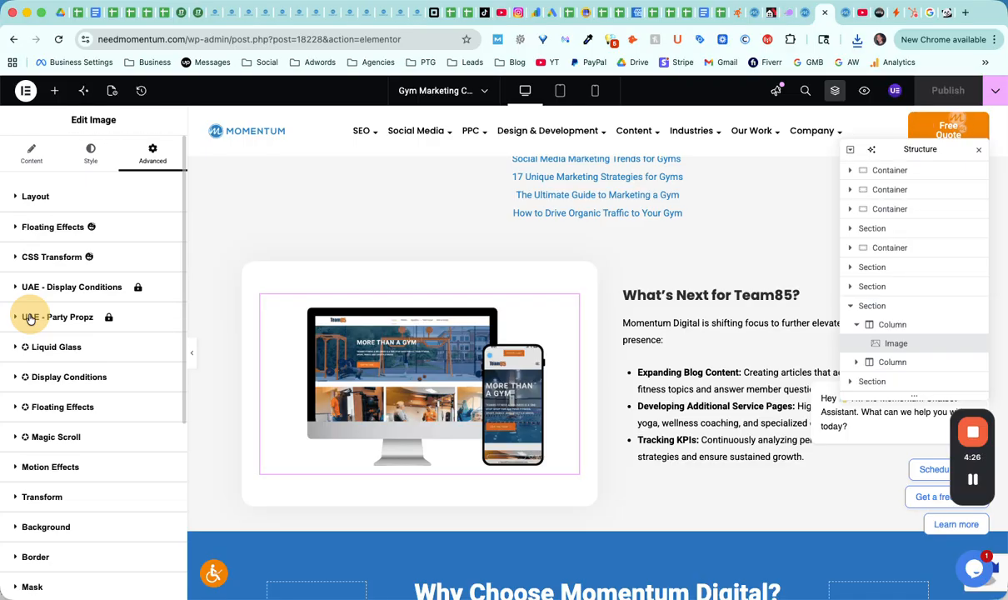
# Inspect the mockup image's attachment details in the media picker, then close it without choosing another image
pyautogui.click(32, 155)
pyautogui.click(99, 276)
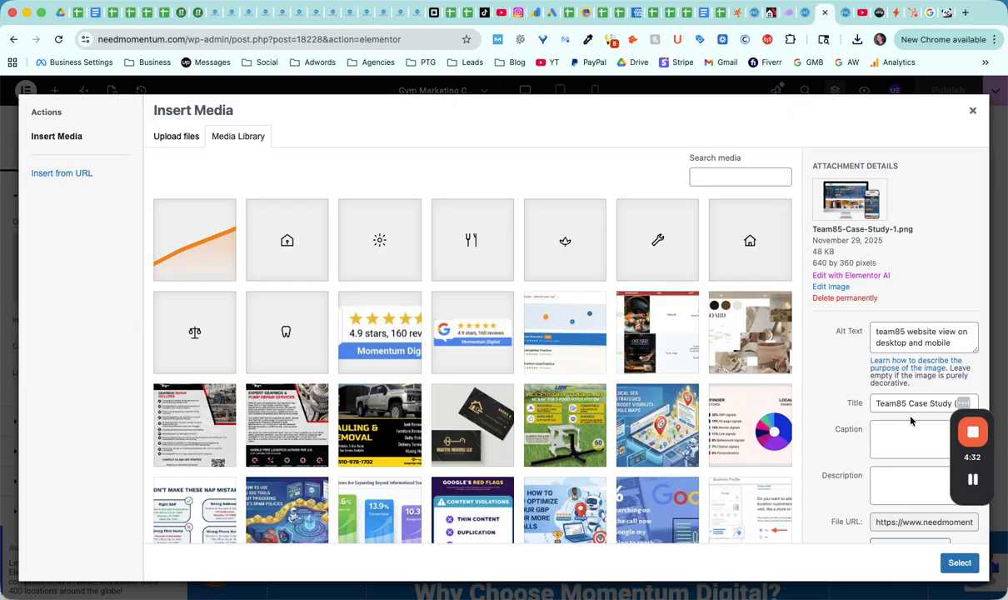
pyautogui.scroll(-2, 911, 421)
pyautogui.scroll(2, 909, 400)
pyautogui.click(728, 177)
pyautogui.click(976, 110)
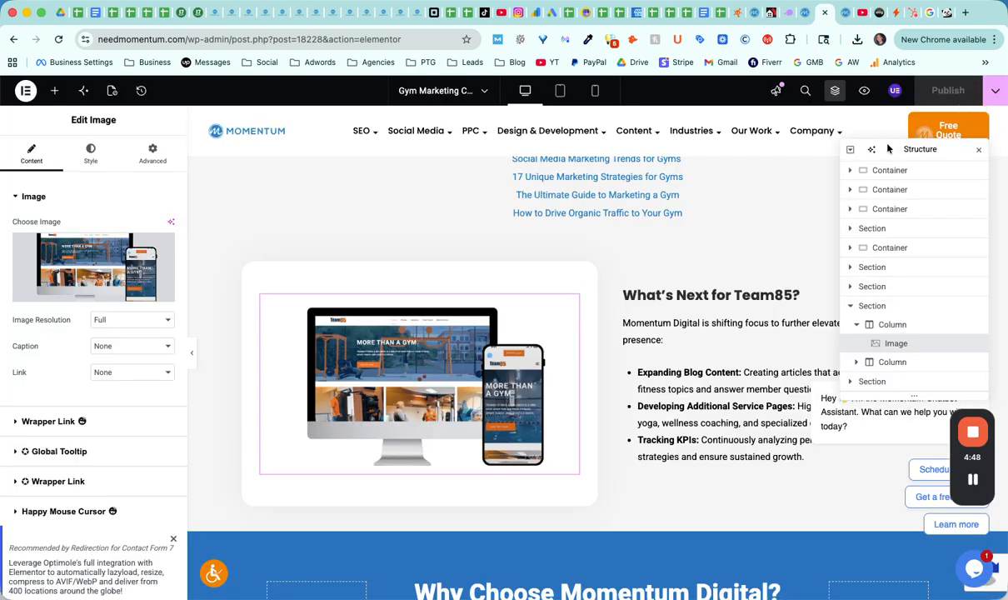
# Look over the rest of the page down to the footer and return to the "What's Next for Team85?" section
pyautogui.scroll(-5, 621, 308)
pyautogui.scroll(-15, 618, 312)
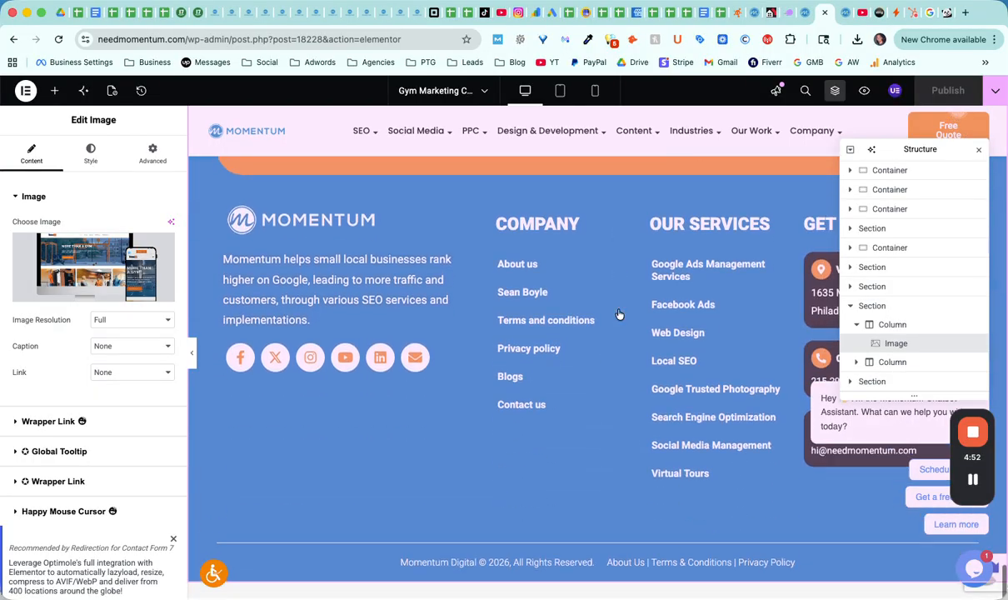
pyautogui.scroll(10, 618, 314)
pyautogui.scroll(5, 618, 314)
pyautogui.scroll(3, 618, 313)
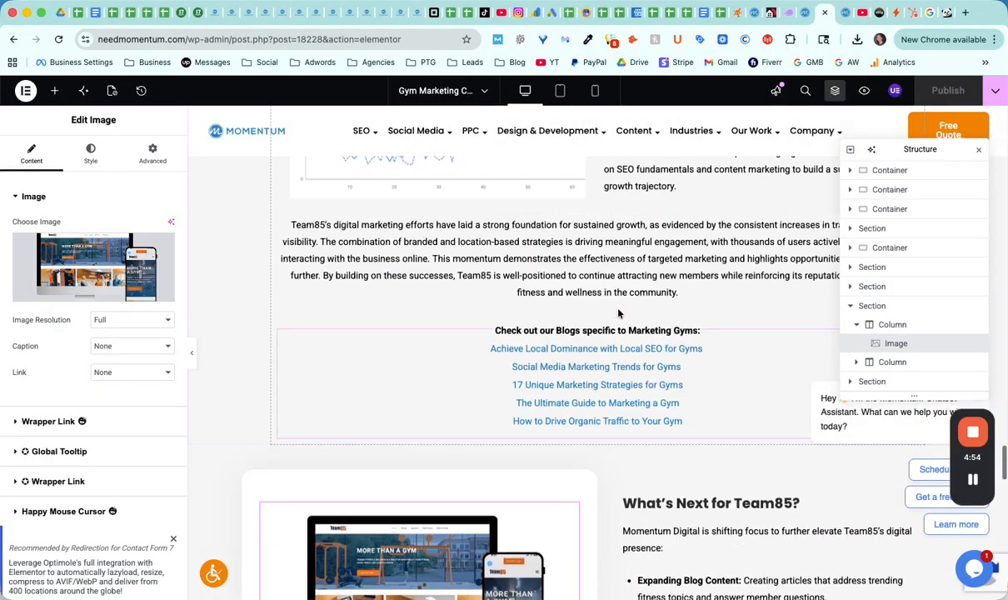
pyautogui.scroll(-4, 452, 420)
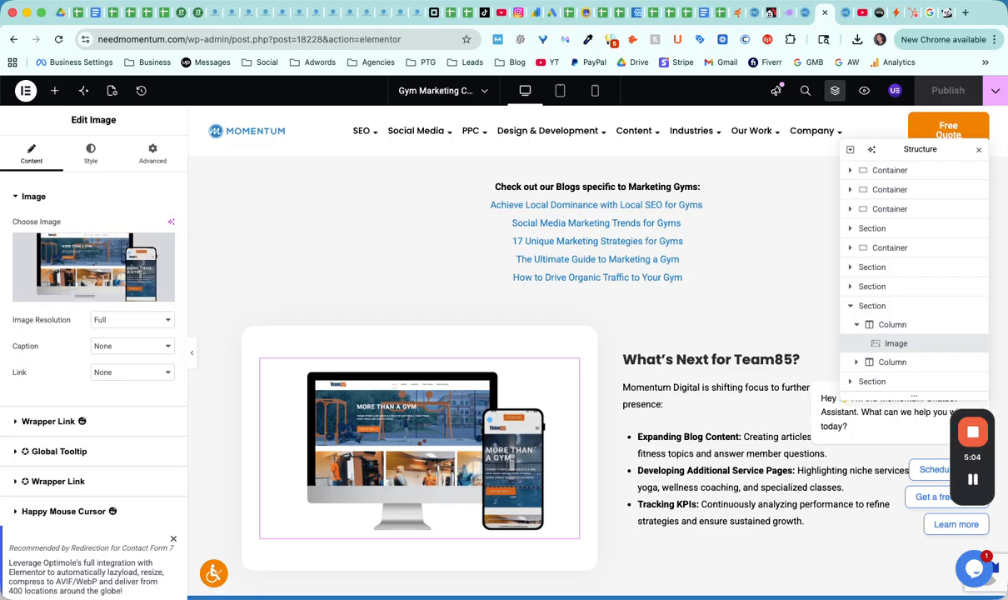
# Go back to the media library list sorted by file size and find the UGC-and-virtual-tour-engagement.png entry
pyautogui.moveTo(982, 463)
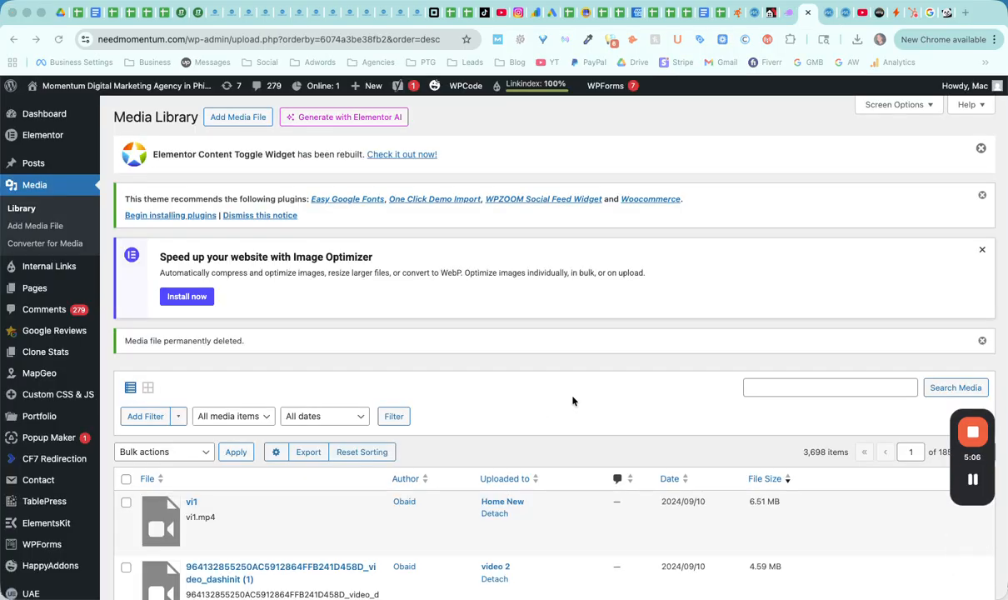
pyautogui.scroll(-8, 573, 401)
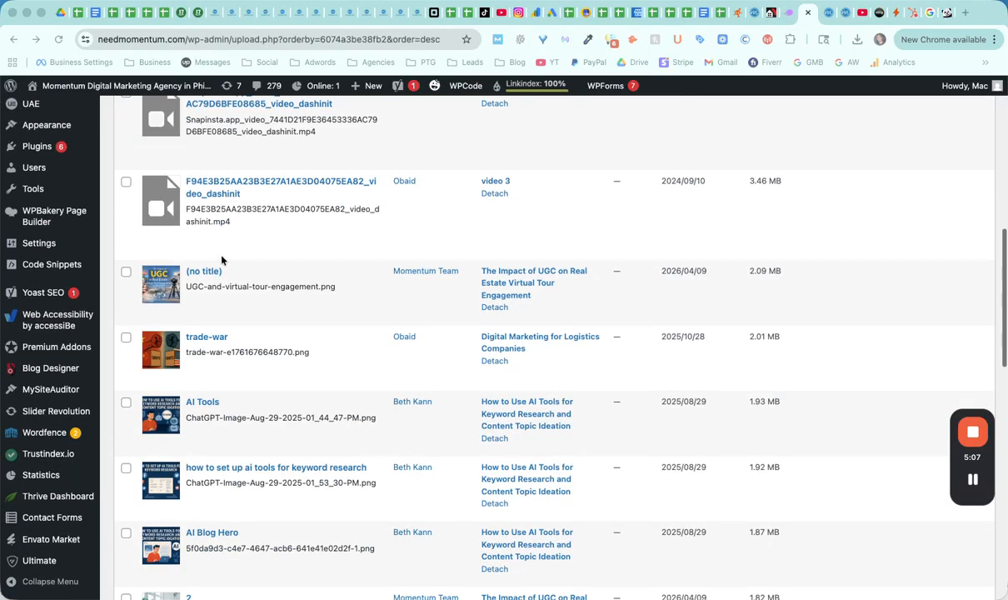
pyautogui.scroll(1, 358, 275)
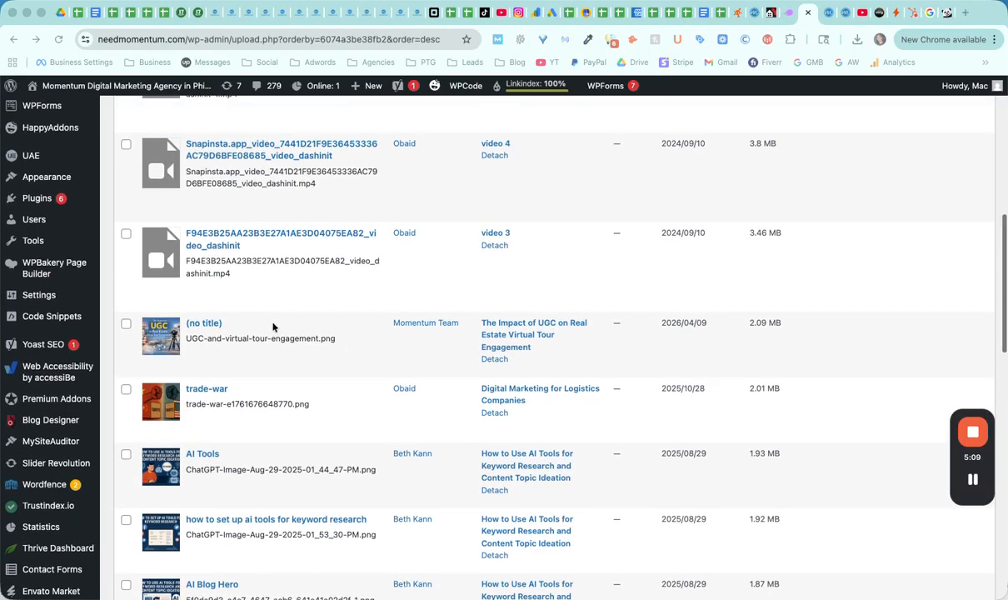
pyautogui.moveTo(265, 357)
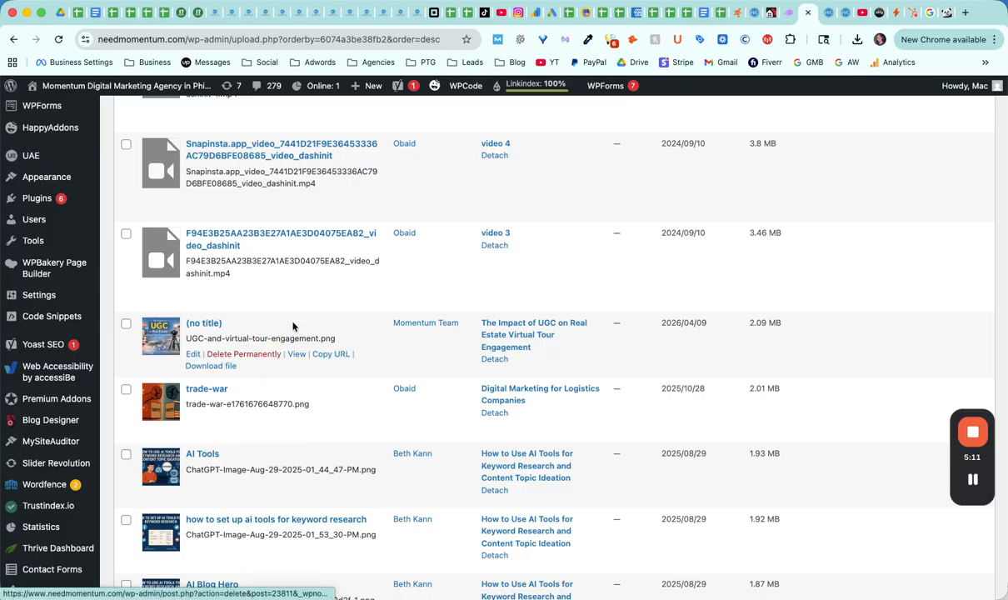
pyautogui.scroll(1, 305, 318)
# View the published gym marketing case study page and review its images from the hero section to the contact forms and back
pyautogui.click(844, 13)
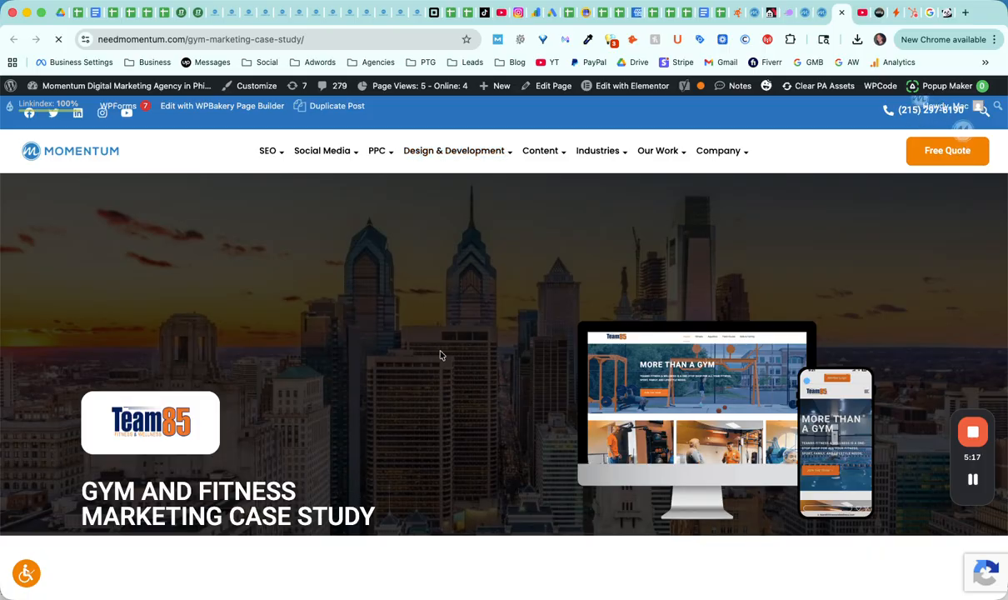
pyautogui.scroll(-12, 441, 355)
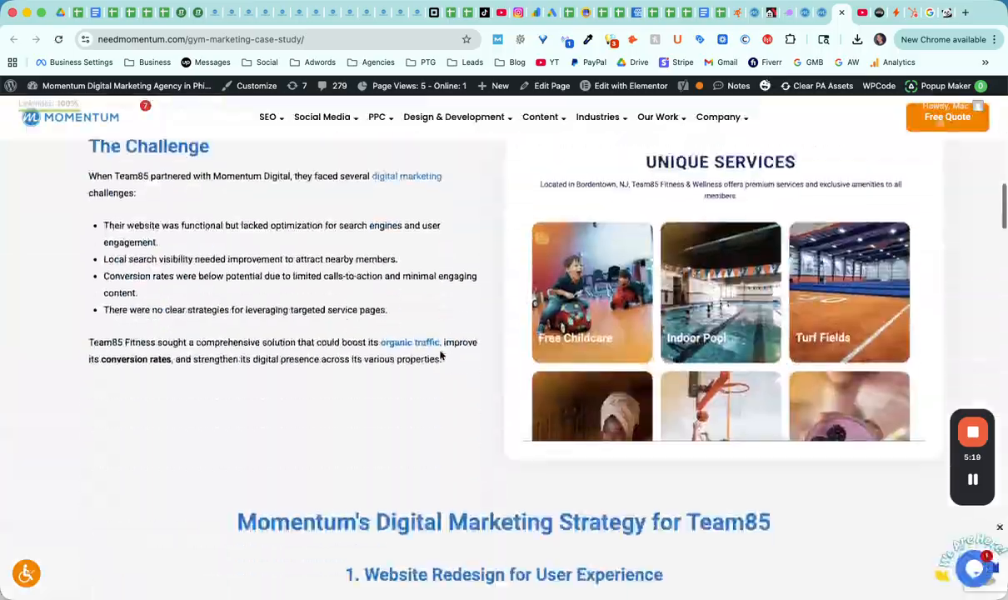
pyautogui.scroll(-15, 440, 355)
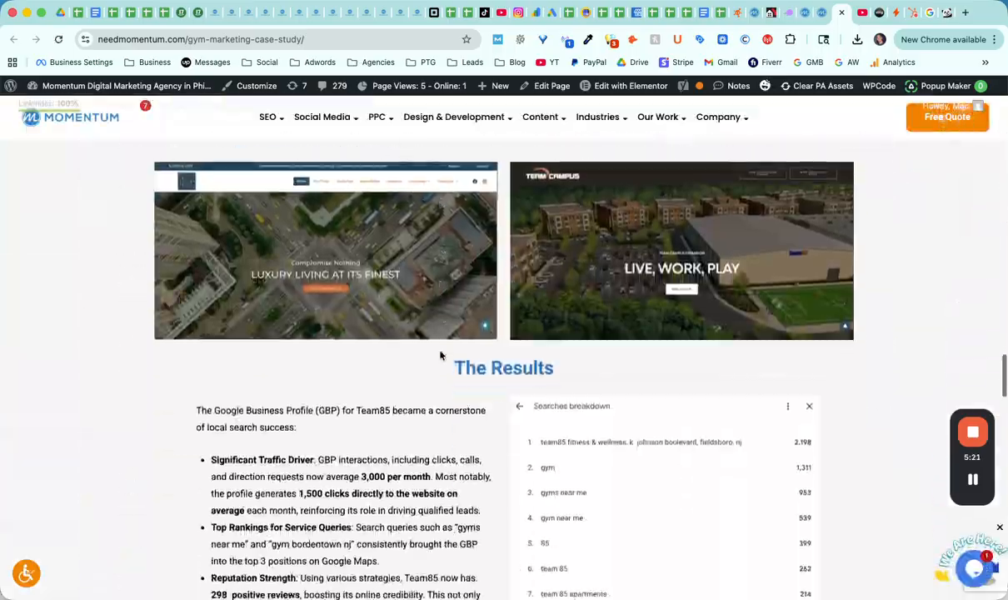
pyautogui.scroll(-15, 441, 355)
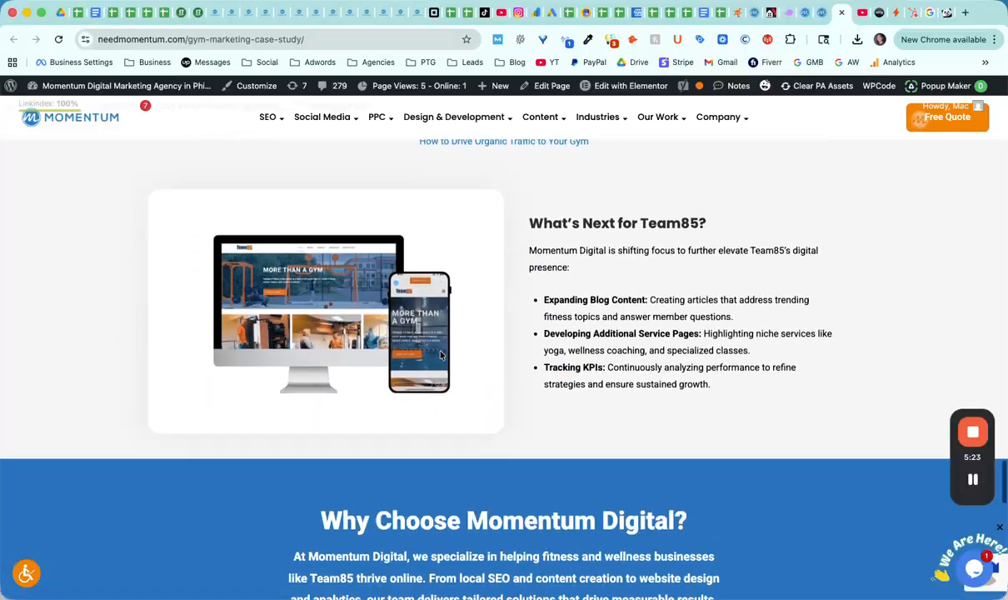
pyautogui.scroll(-10, 441, 355)
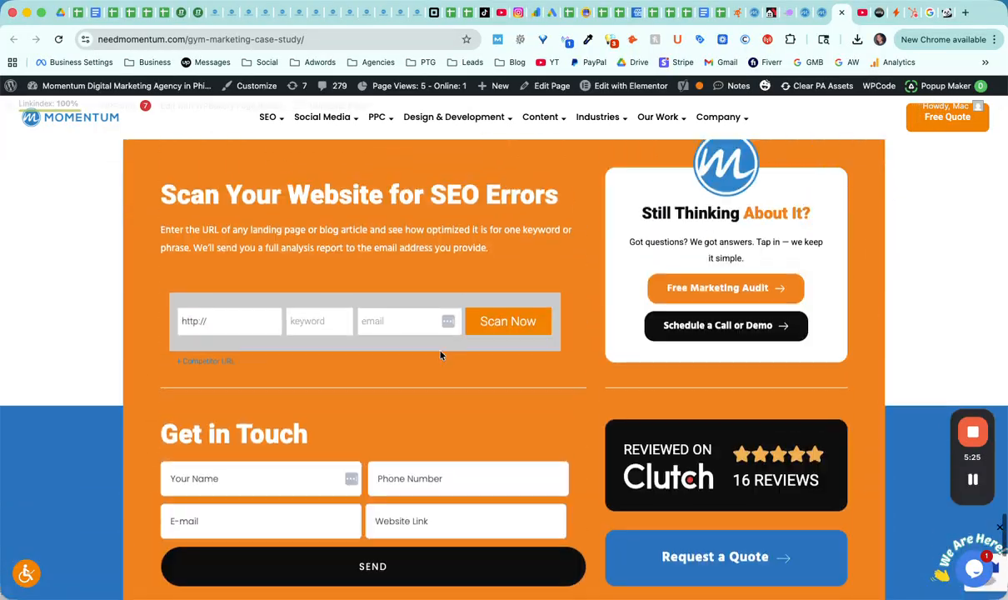
pyautogui.scroll(20, 441, 355)
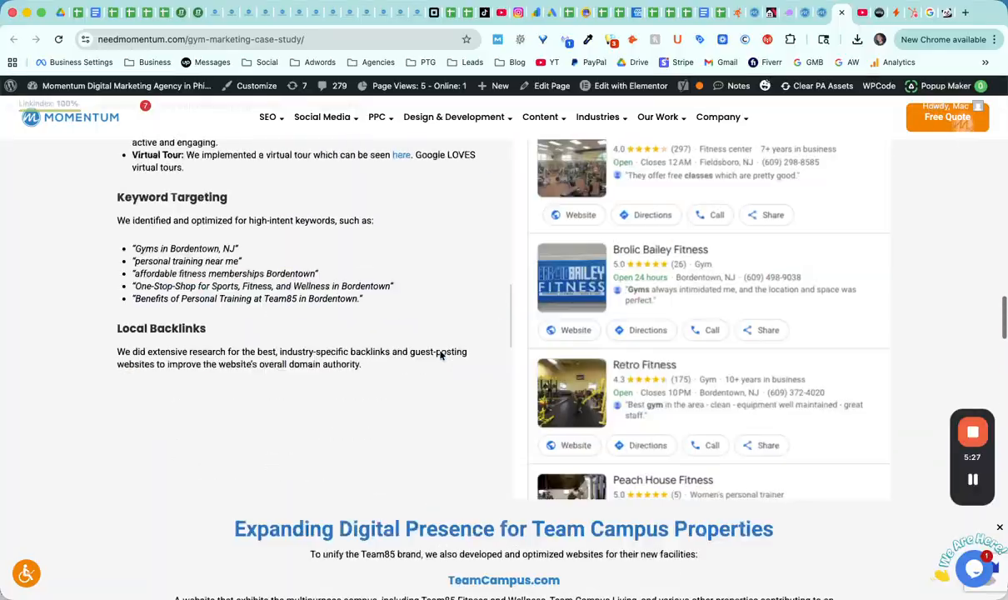
pyautogui.scroll(15, 441, 355)
pyautogui.scroll(-6, 441, 355)
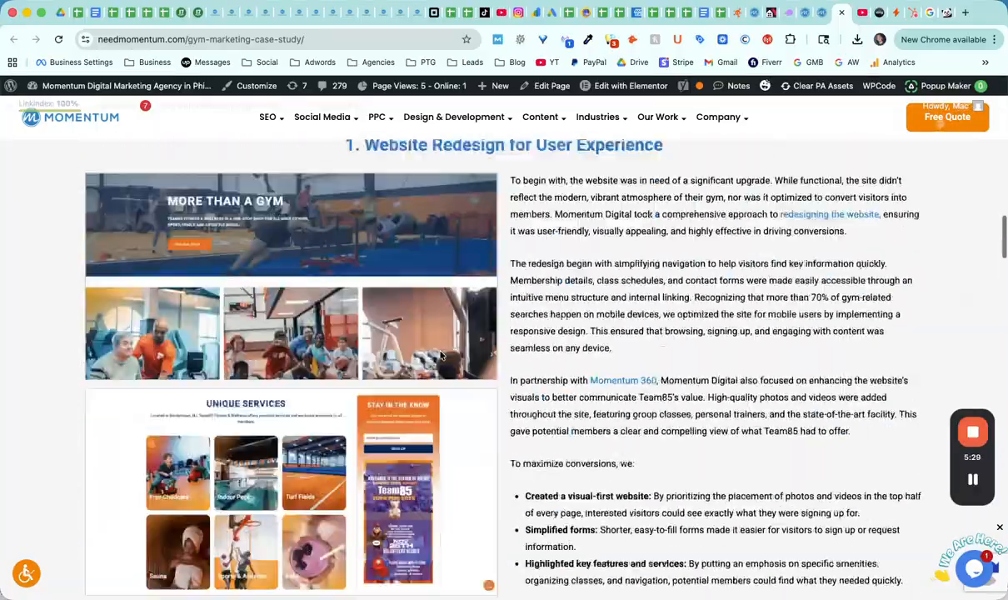
pyautogui.scroll(4, 441, 355)
pyautogui.scroll(-10, 441, 355)
pyautogui.scroll(20, 440, 355)
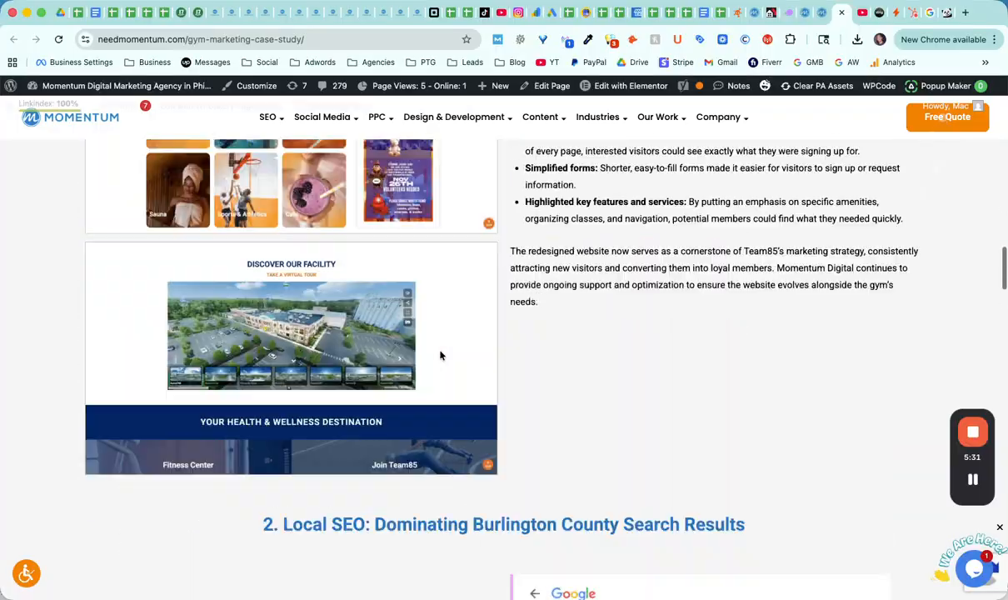
pyautogui.scroll(3, 441, 355)
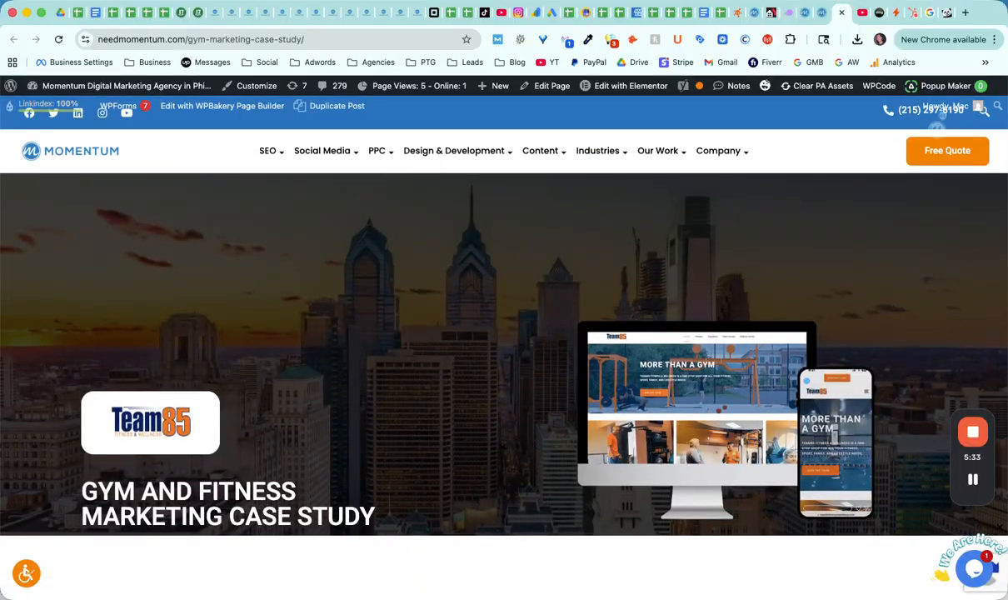
# Narrow the browser window to phone width, check the case study page's mobile layout, and reload it to look again
pyautogui.moveTo(1005, 257); pyautogui.dragTo(175, 254)
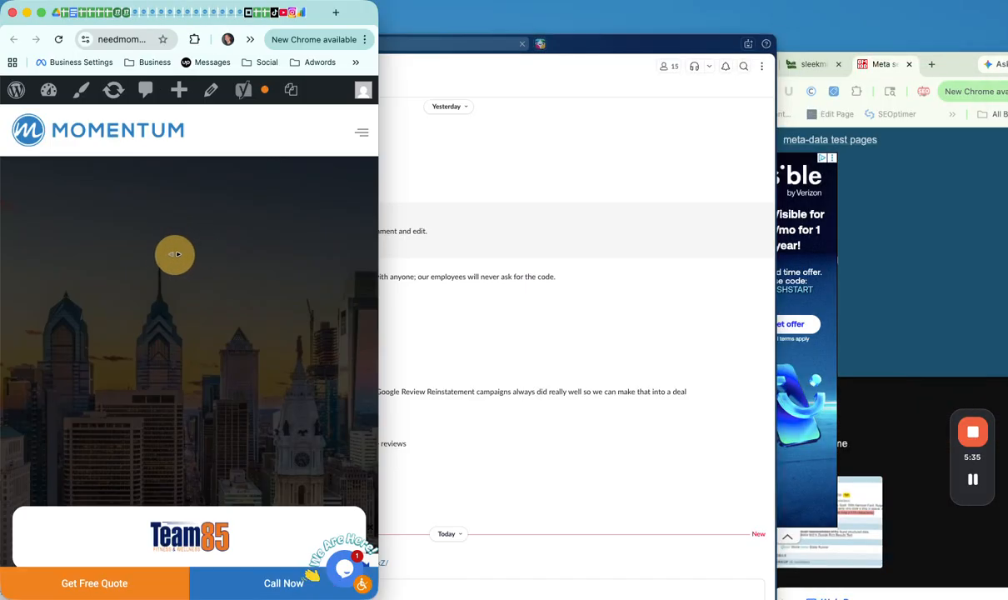
pyautogui.scroll(-8, 229, 218)
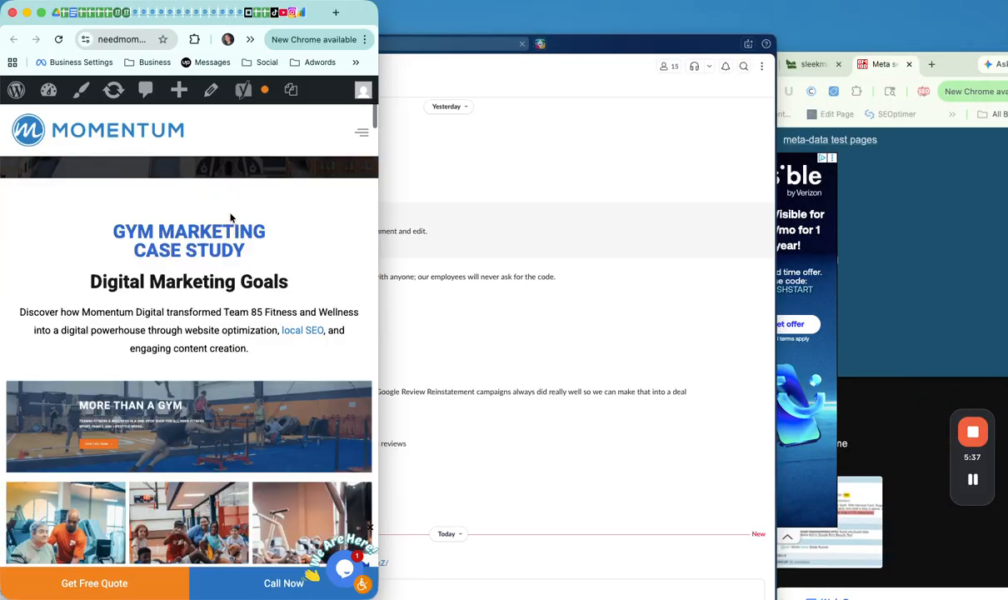
pyautogui.scroll(10, 229, 218)
pyautogui.scroll(-5, 219, 254)
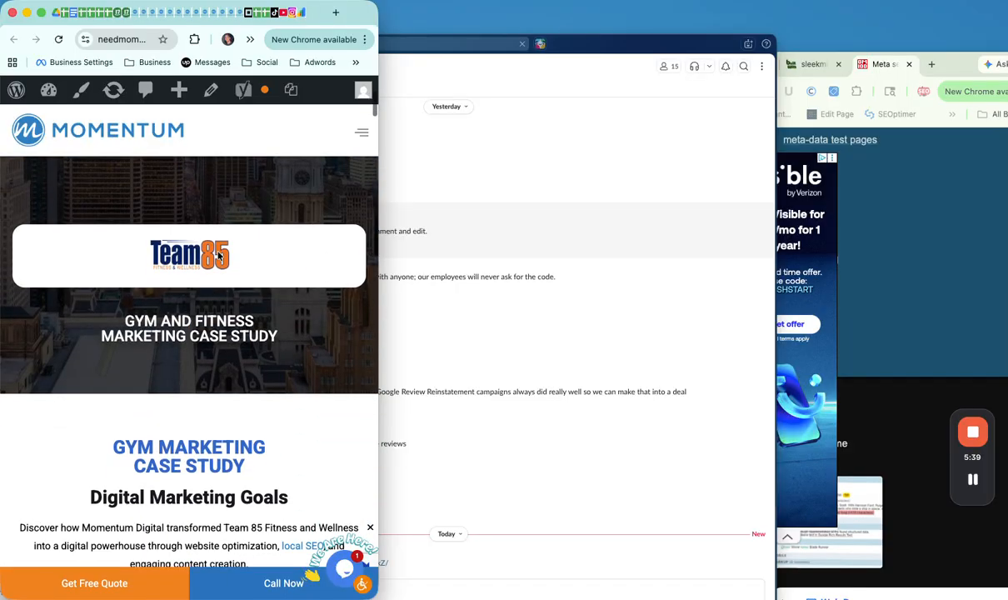
pyautogui.scroll(-5, 218, 256)
pyautogui.scroll(10, 219, 255)
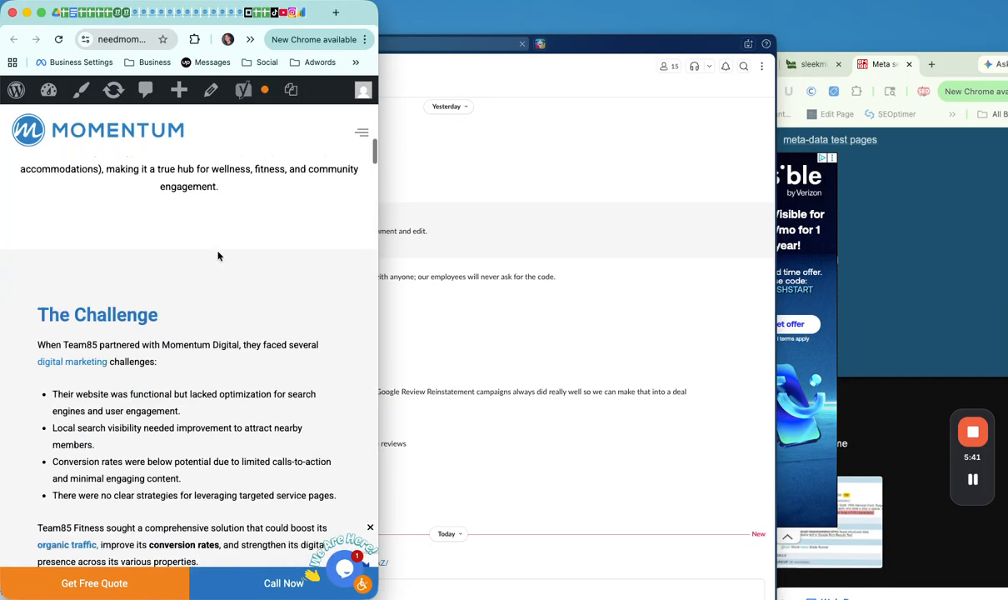
pyautogui.press('super+r')
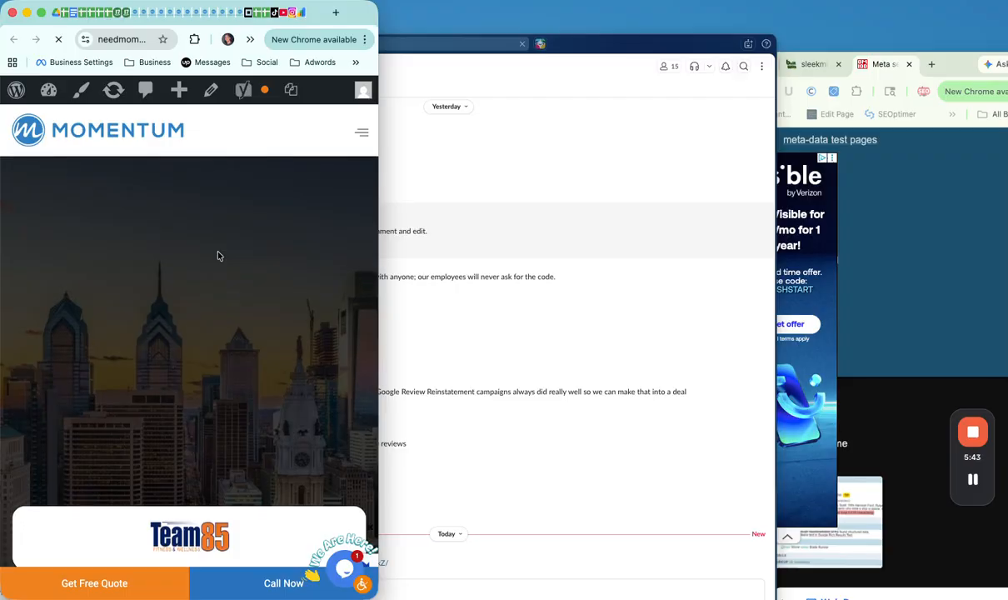
pyautogui.scroll(-10, 219, 256)
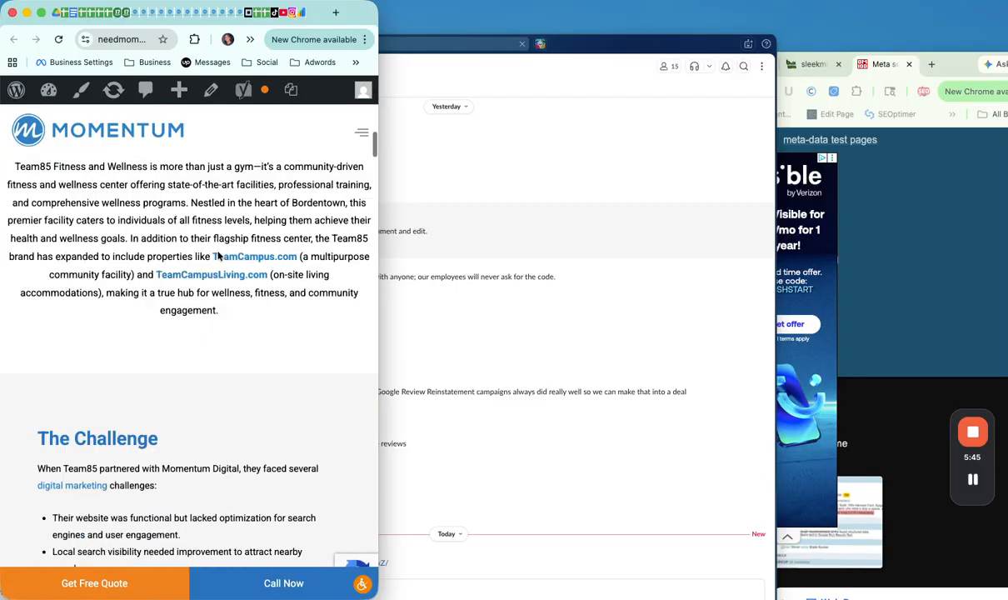
# Review the case study page's phone-width layout through the "What's Next for Team85?" section and back, and restore the browser window to desktop width
pyautogui.scroll(-20, 218, 255)
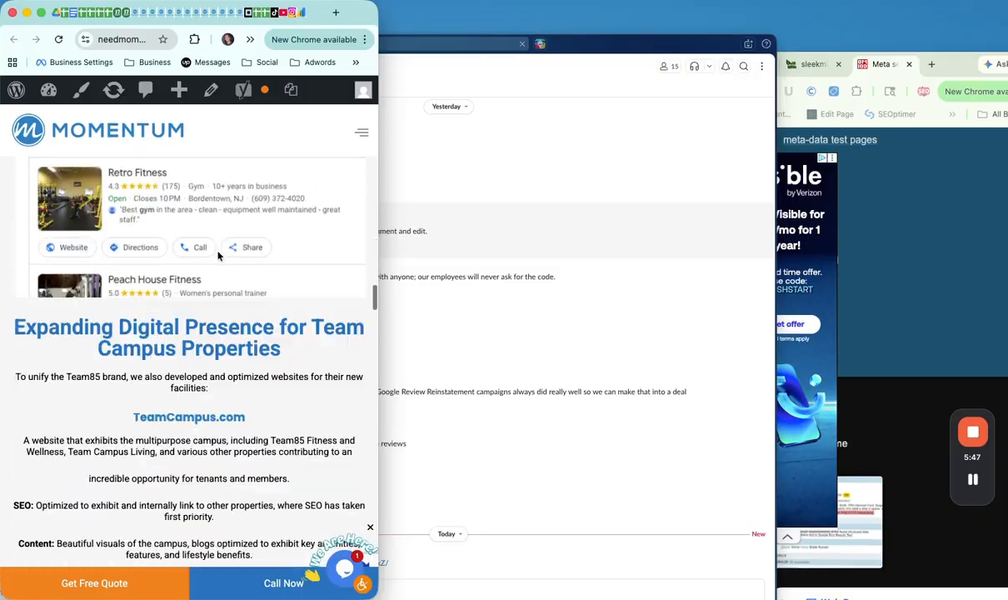
pyautogui.scroll(-20, 218, 256)
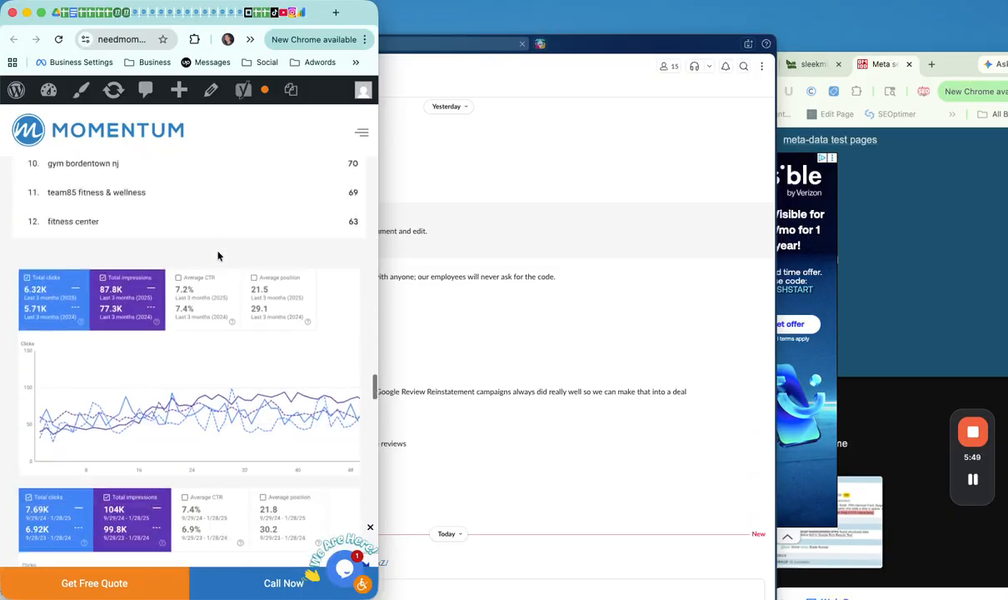
pyautogui.scroll(-20, 218, 256)
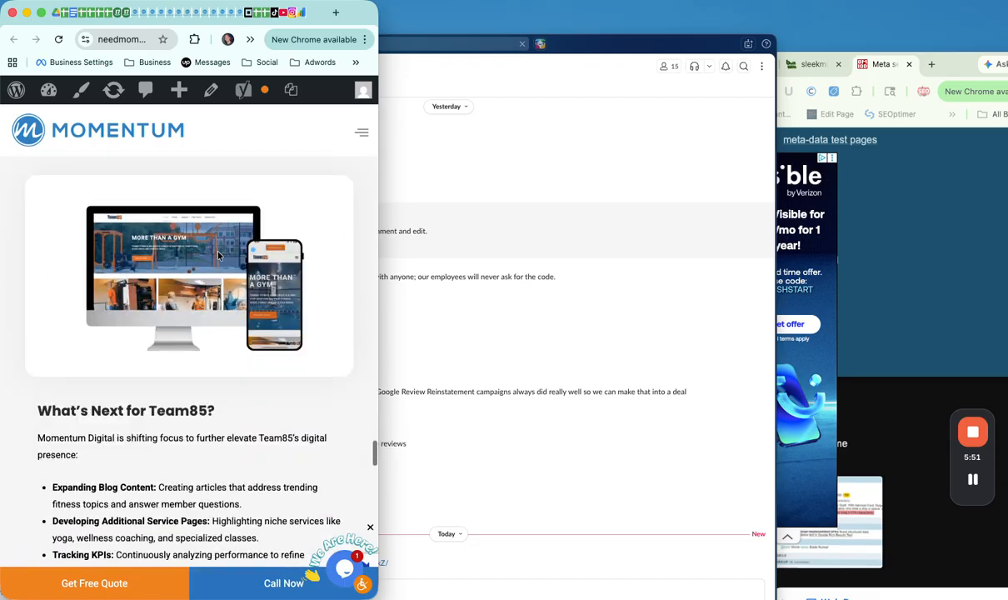
pyautogui.scroll(-10, 219, 255)
pyautogui.scroll(20, 219, 256)
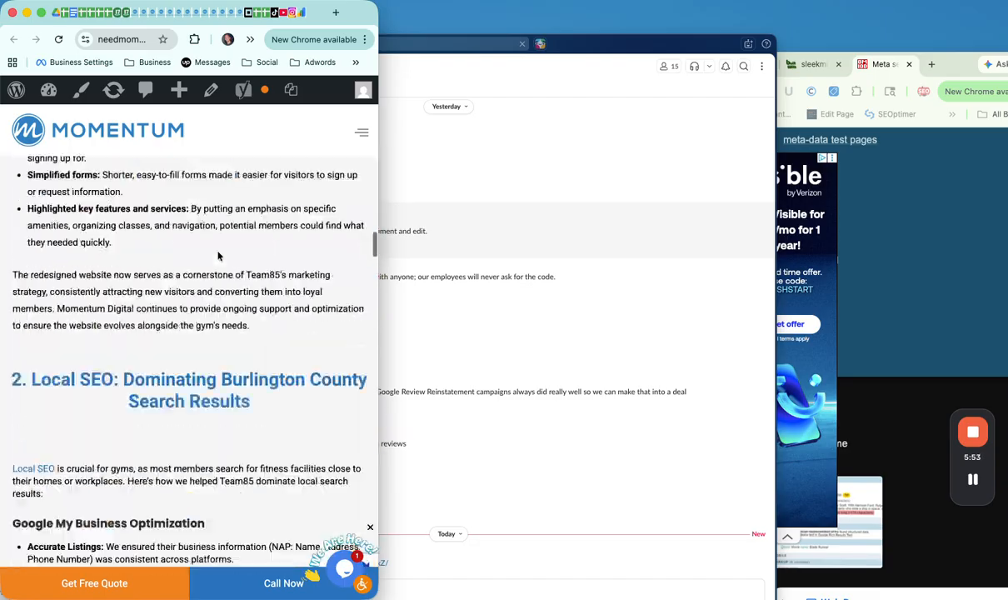
pyautogui.scroll(20, 218, 256)
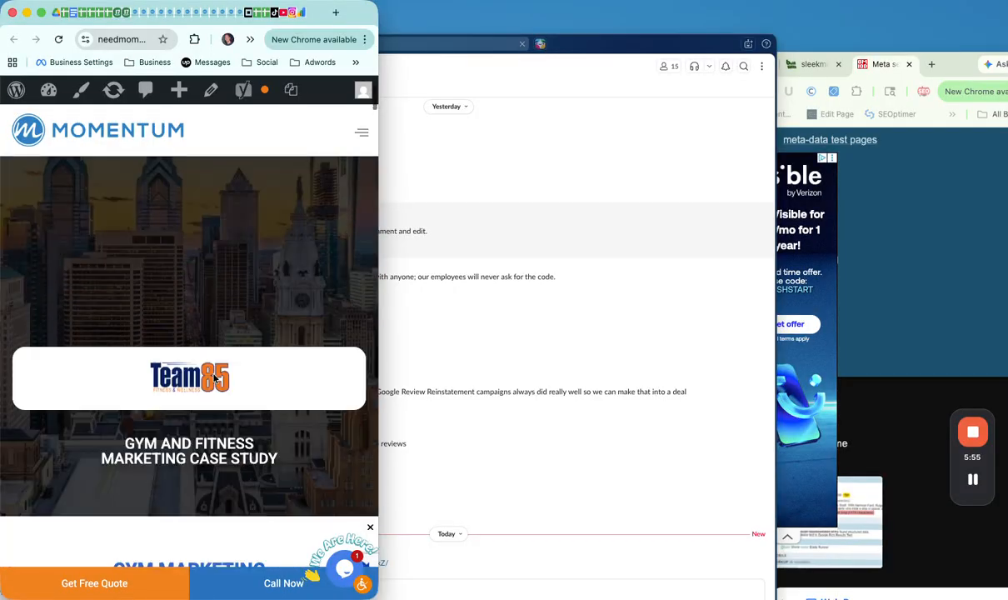
pyautogui.scroll(-2, 214, 377)
pyautogui.moveTo(379, 227); pyautogui.dragTo(1005, 236)
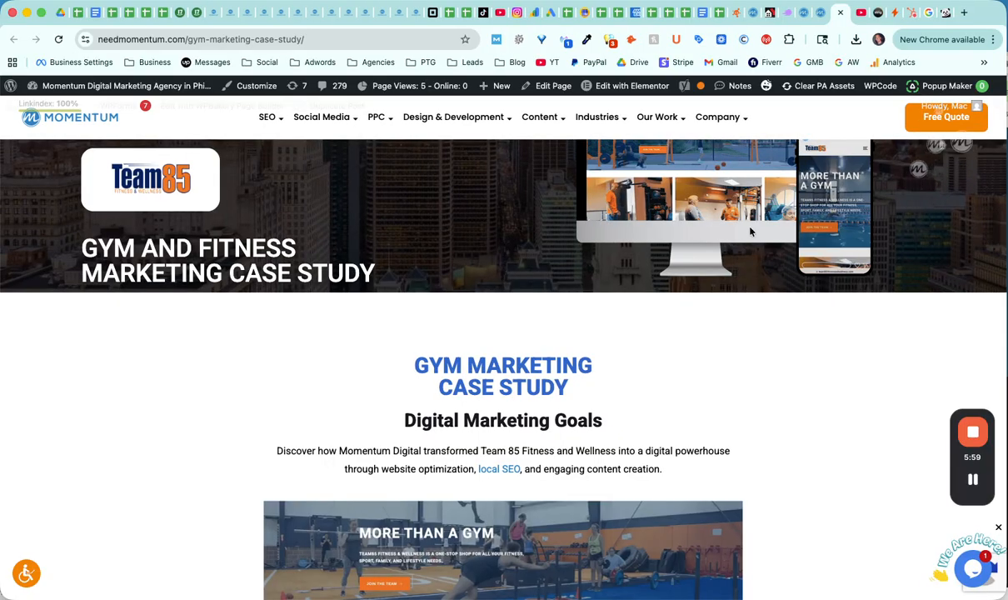
# Preview the Gym Marketing Case Study page in the Elementor editor's tablet and mobile views, checking each layout's length
pyautogui.click(806, 12)
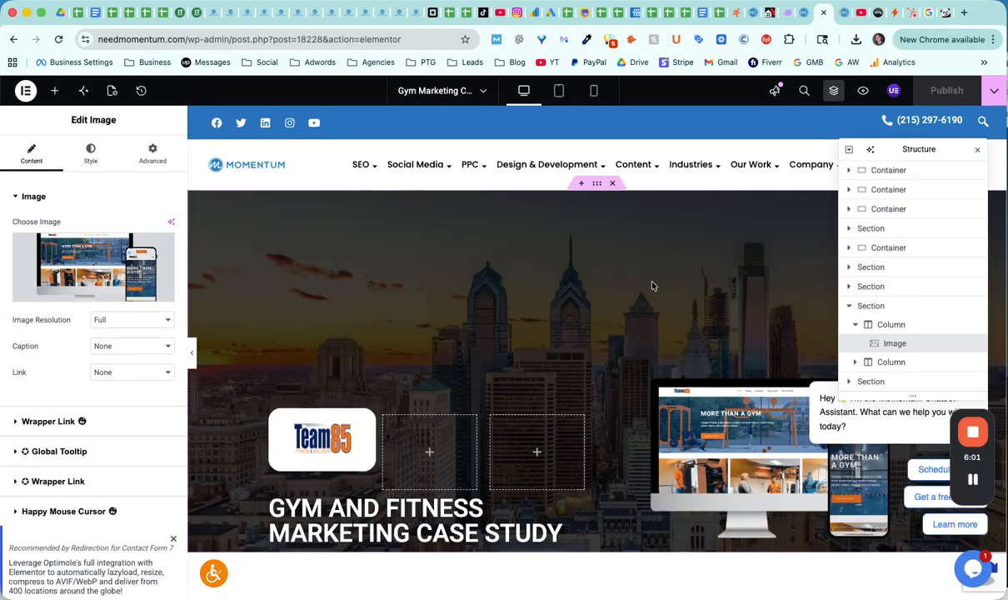
pyautogui.click(559, 90)
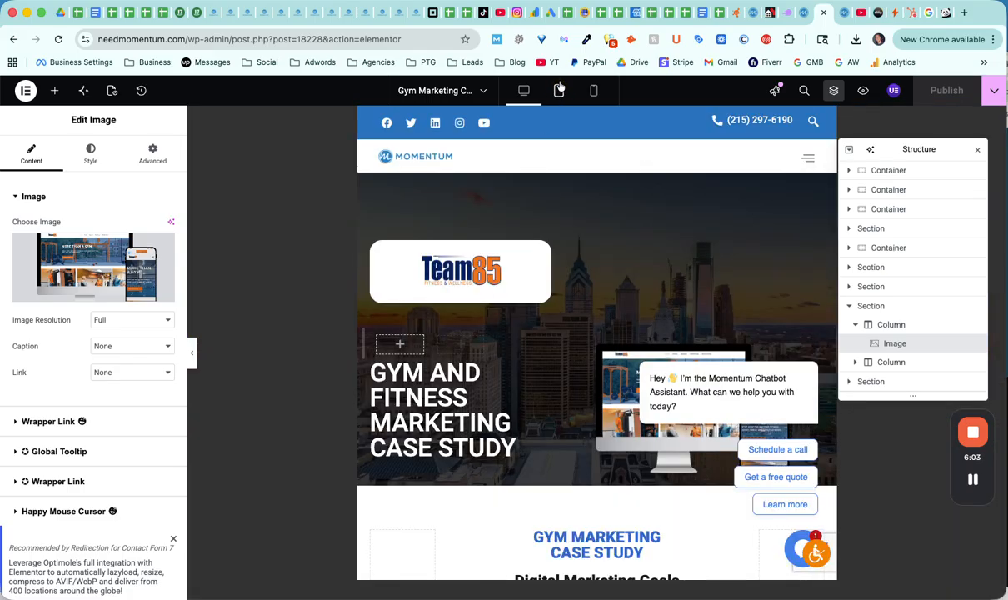
pyautogui.scroll(-20, 656, 254)
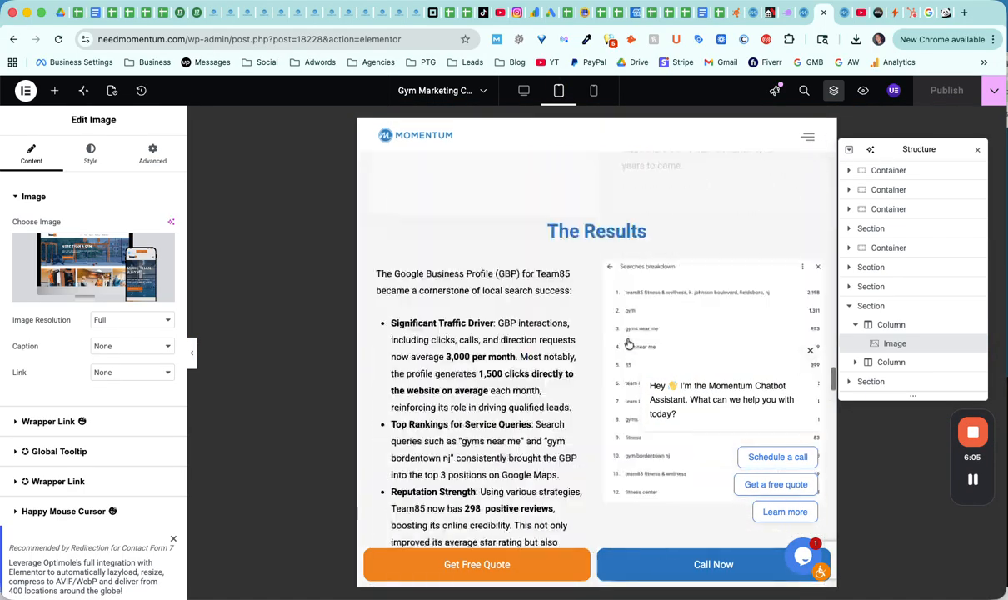
pyautogui.scroll(20, 629, 344)
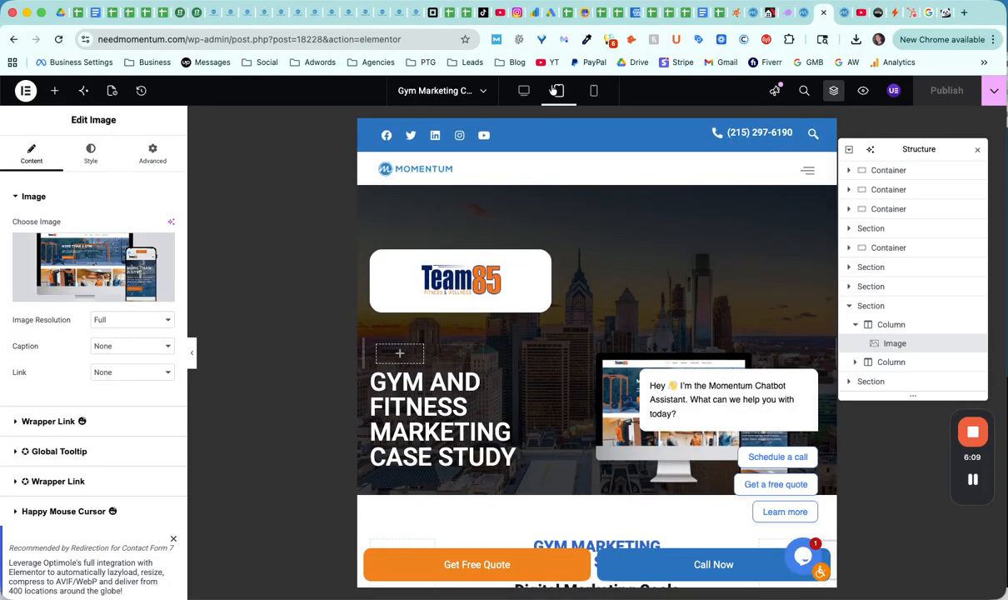
pyautogui.click(596, 97)
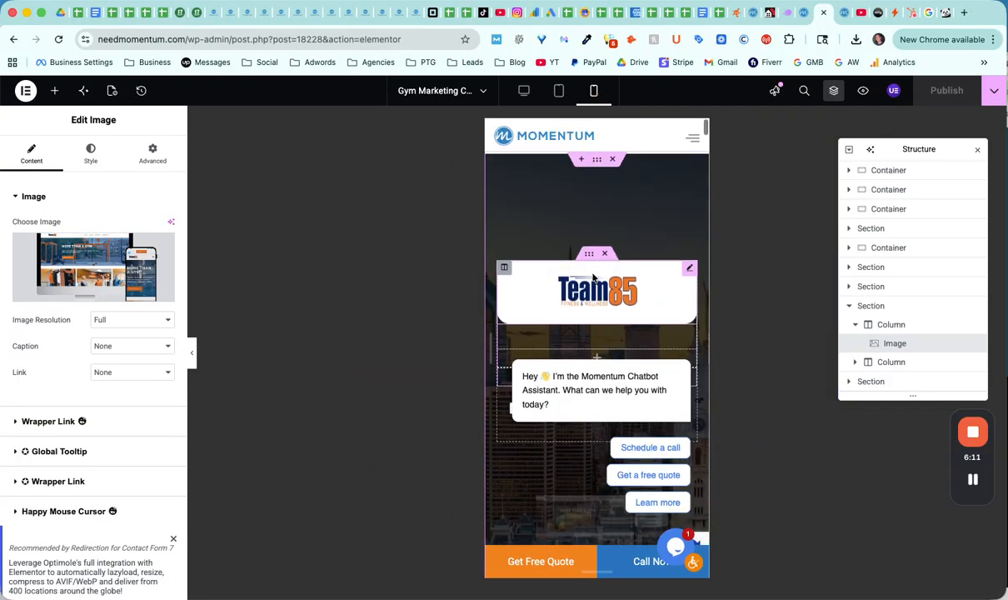
pyautogui.scroll(-20, 594, 278)
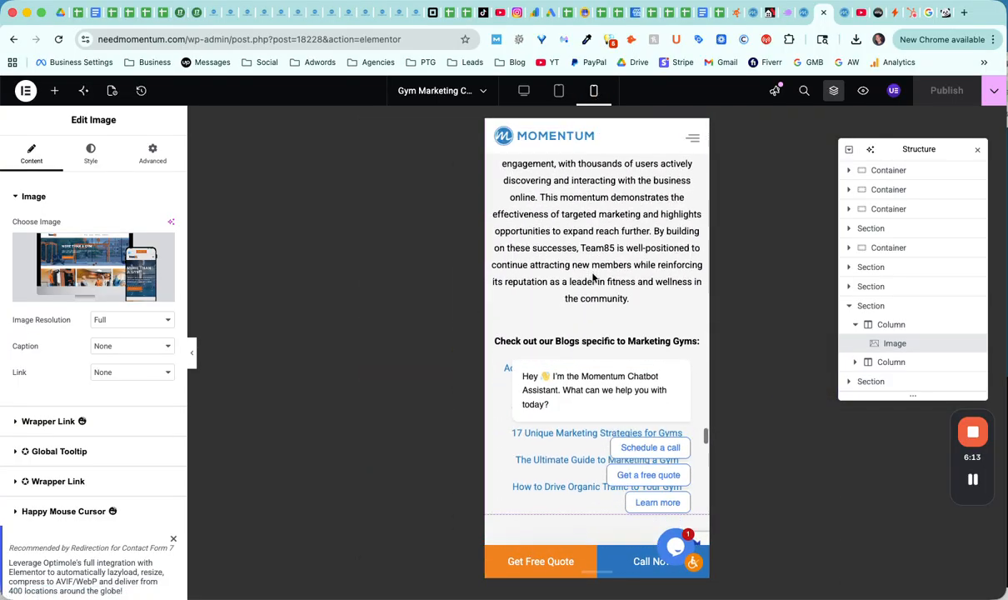
pyautogui.scroll(20, 593, 279)
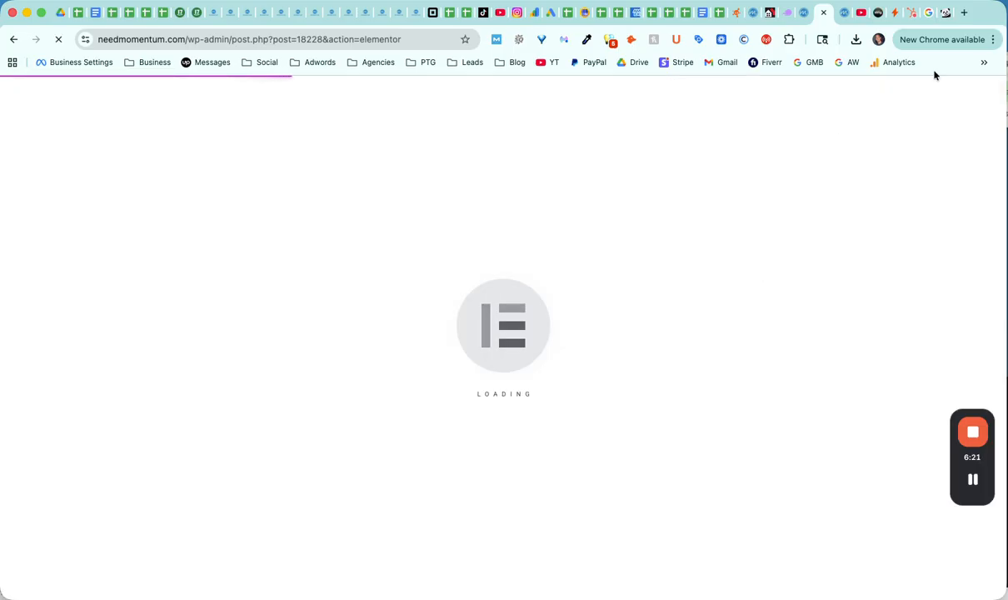
# Compress Untitled-design-35.png in TinyPNG and bring the image's window into view in Preview
pyautogui.click(945, 13)
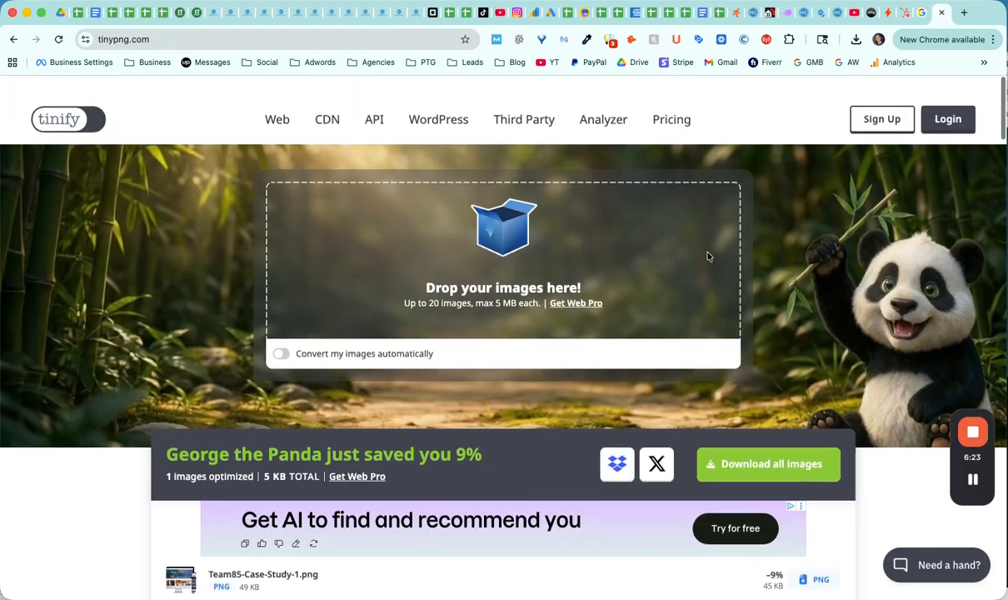
pyautogui.scroll(-1, 708, 256)
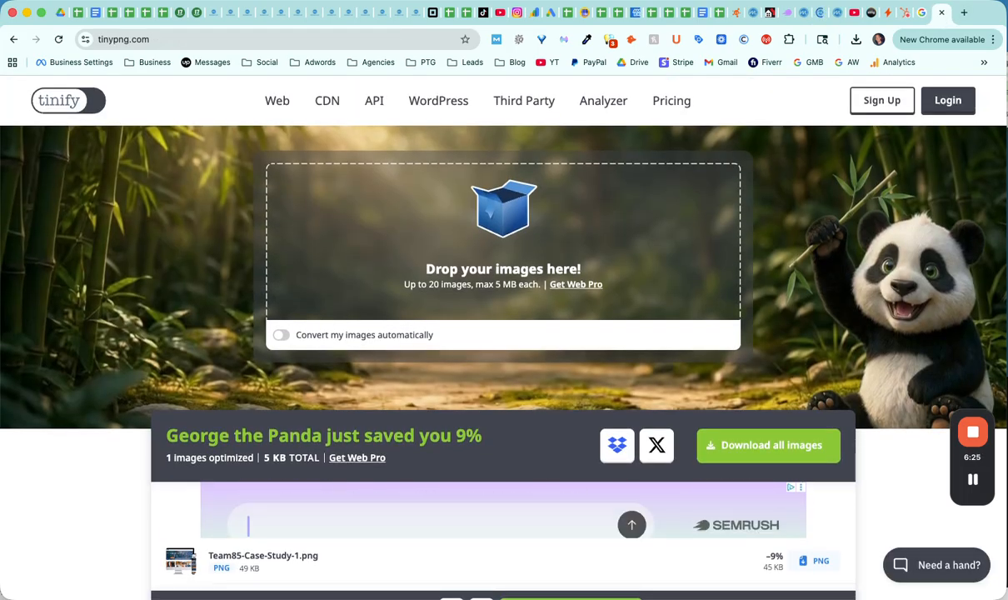
pyautogui.moveTo(0, 279); pyautogui.dragTo(496, 280)
pyautogui.scroll(-3, 669, 401)
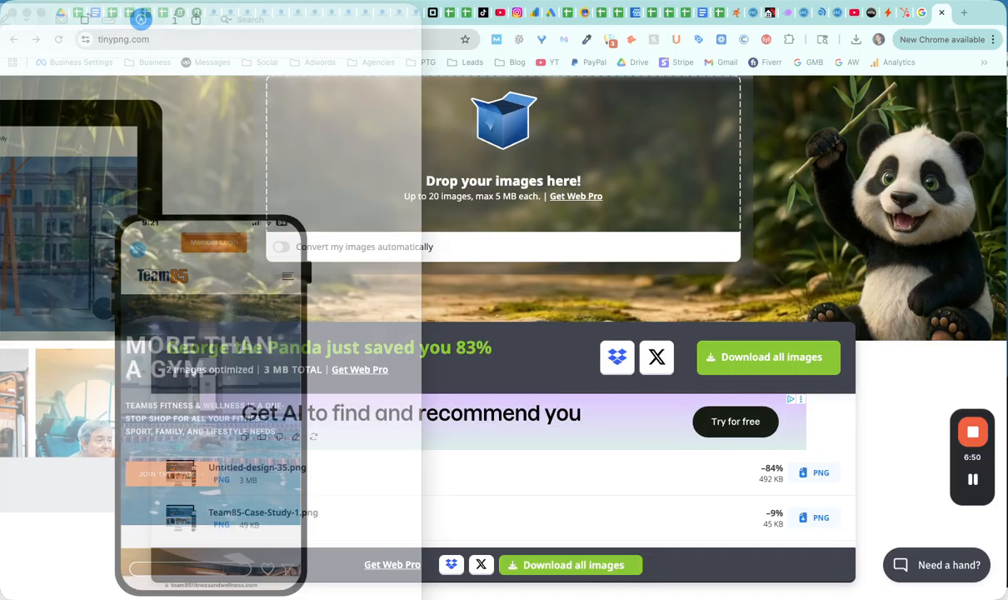
pyautogui.moveTo(0, 15); pyautogui.dragTo(179, 2)
pyautogui.moveTo(452, 28); pyautogui.dragTo(439, 48)
pyautogui.click(0, 0)
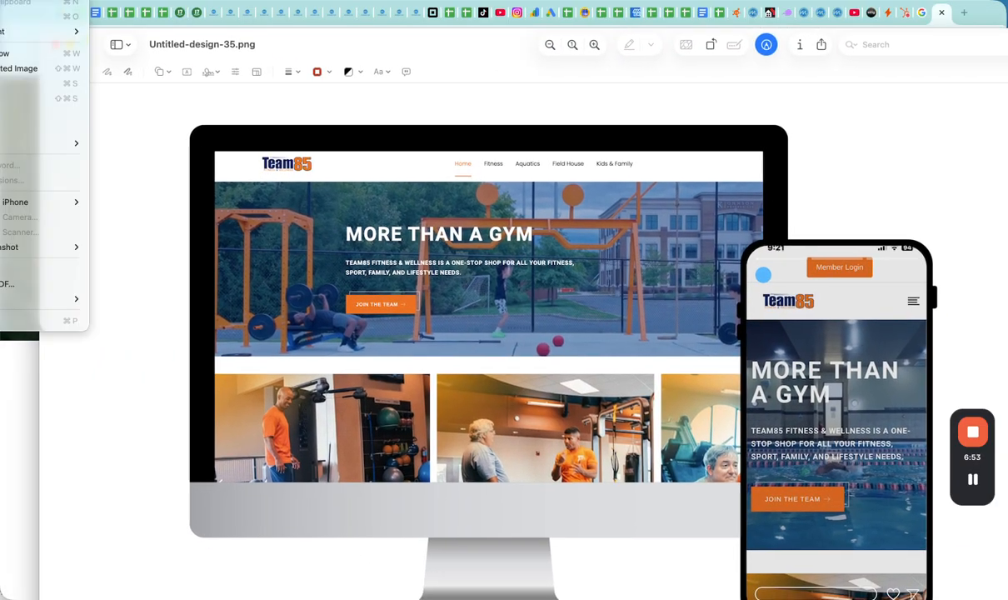
pyautogui.click(13, 268)
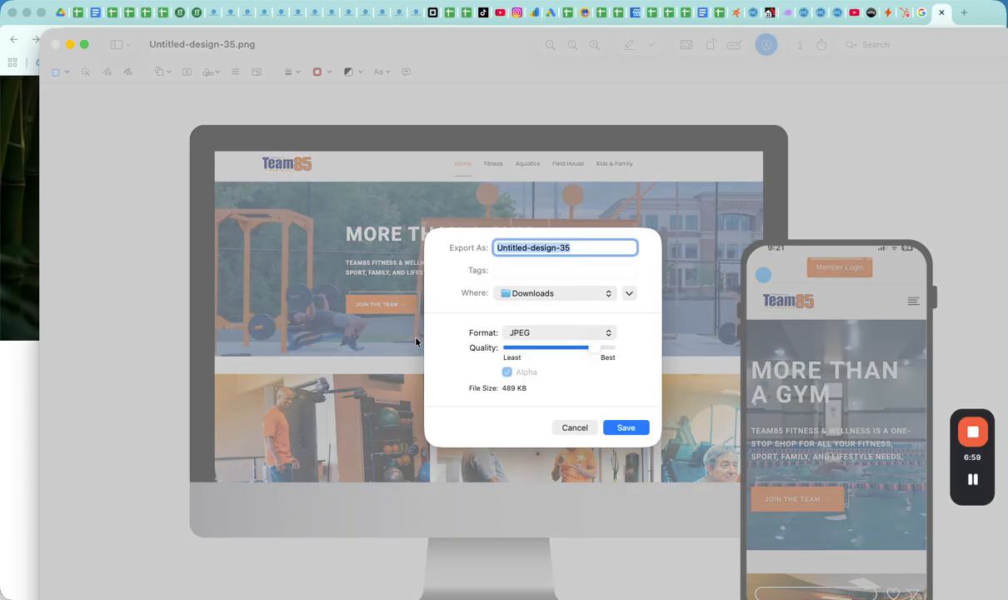
pyautogui.click(575, 428)
pyautogui.click(0, 0)
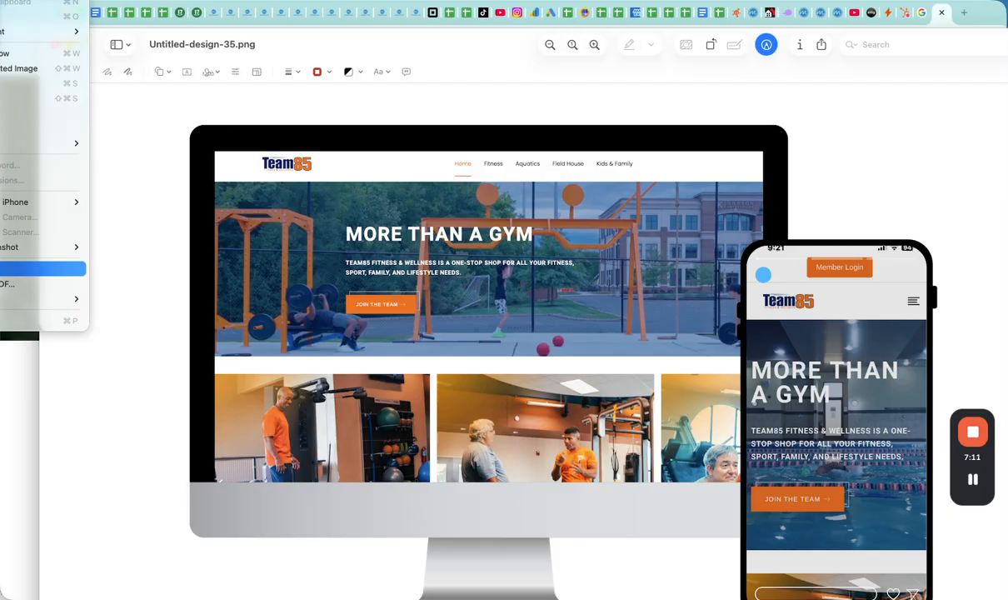
pyautogui.click(164, 187)
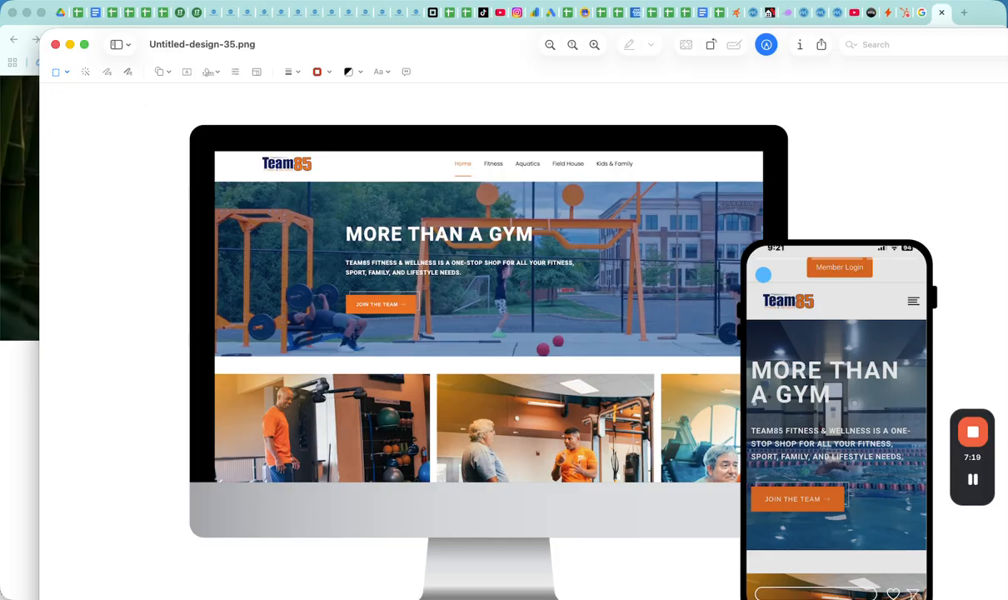
# Export Untitled-design-35.png as a JPEG named "Team 85 Case Study header image" to the Downloads folder
pyautogui.click(0, 0)
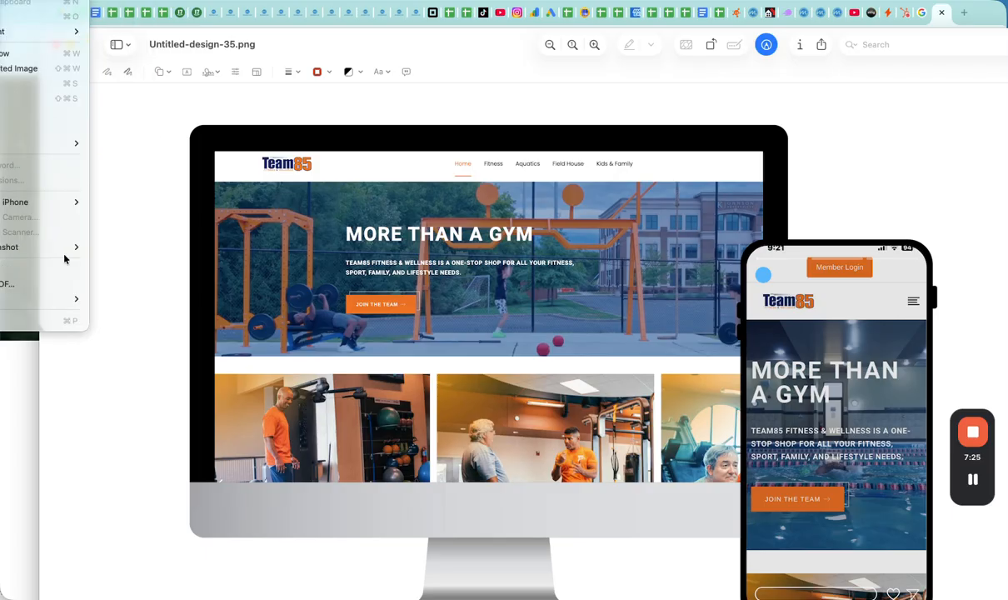
pyautogui.click(19, 268)
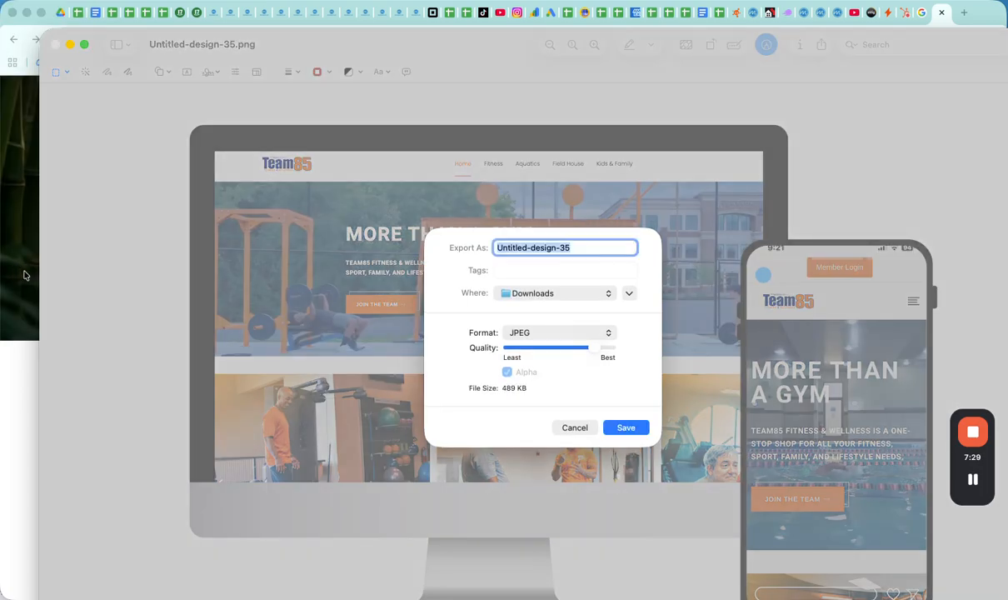
pyautogui.click(581, 337)
pyautogui.click(582, 334)
pyautogui.write('Tea')
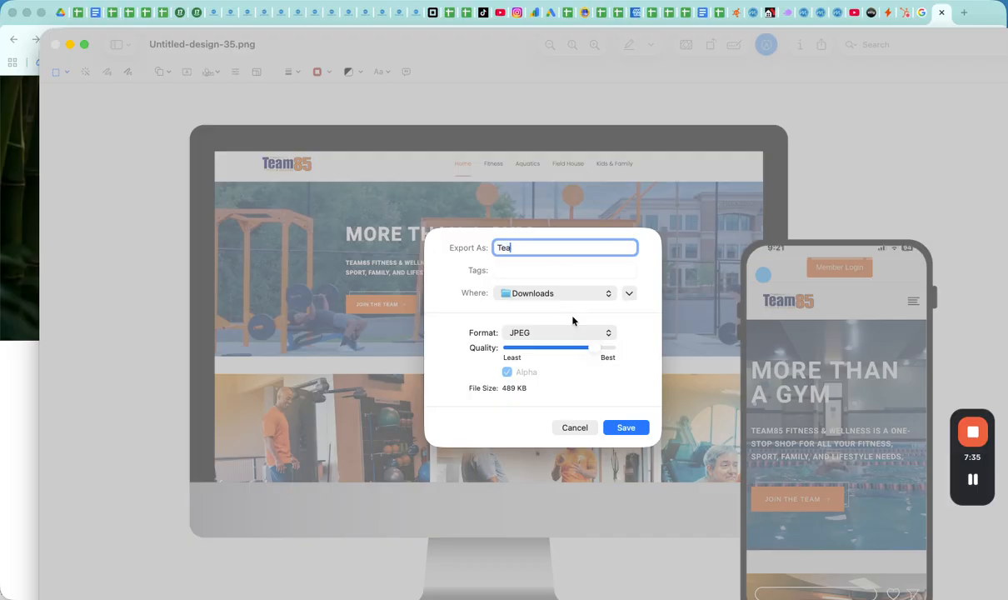
pyautogui.write('m 85 Case Study header image')
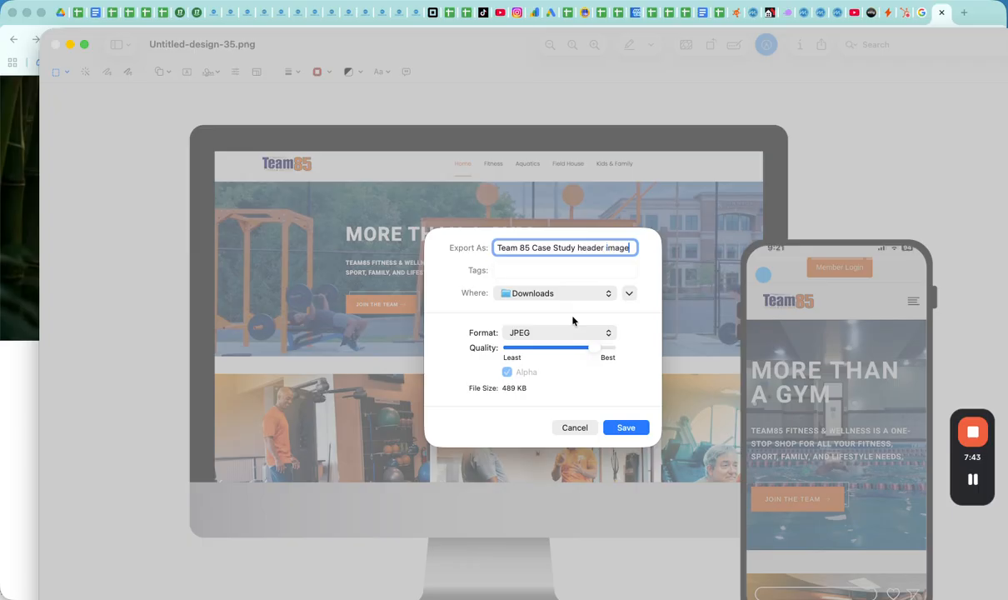
pyautogui.press('Return')
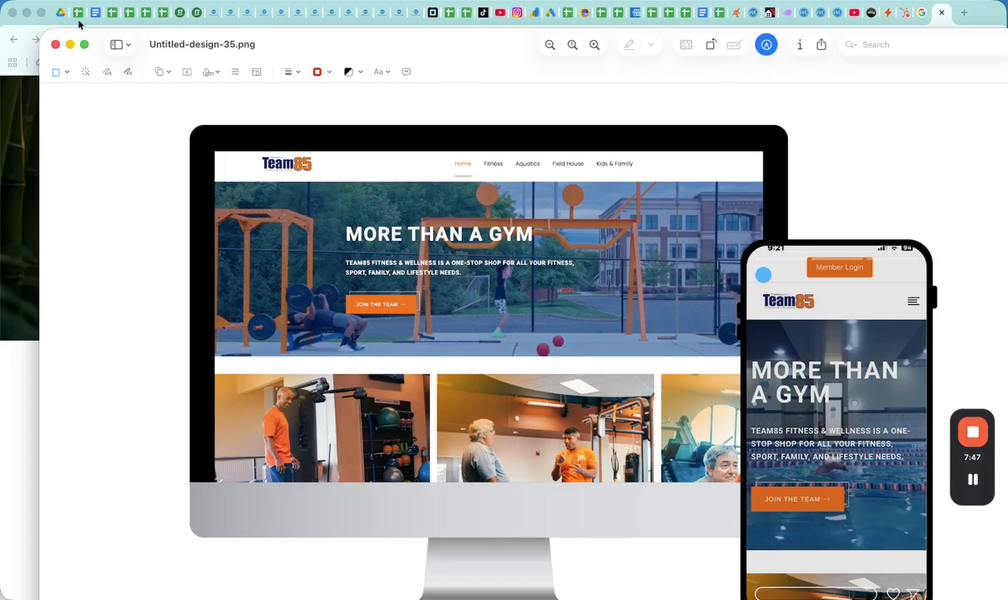
# Resize the Untitled-design-35.png image proportionally to a width of 1280 pixels
pyautogui.click(3, 1)
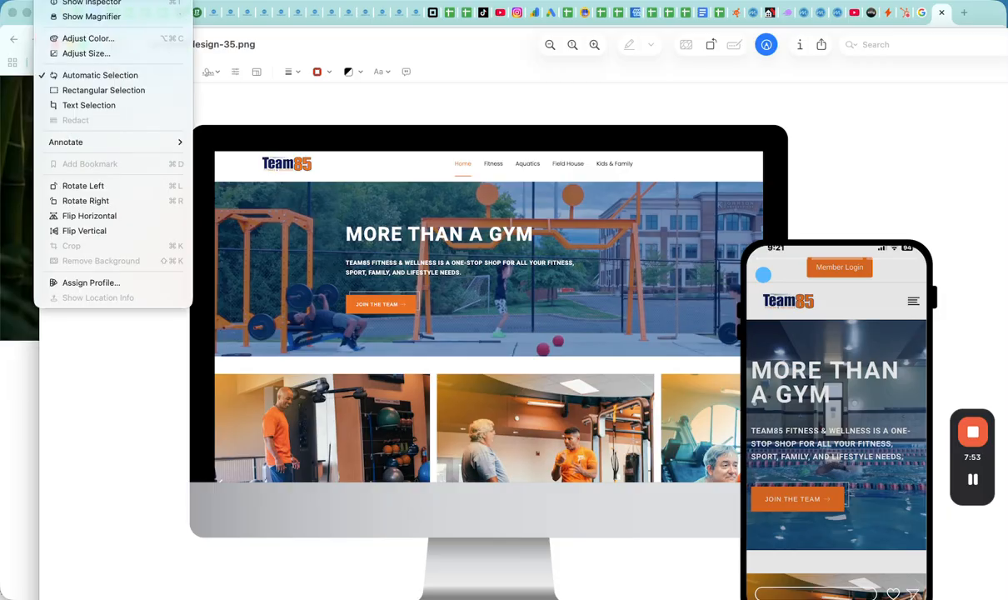
pyautogui.moveTo(53, 0)
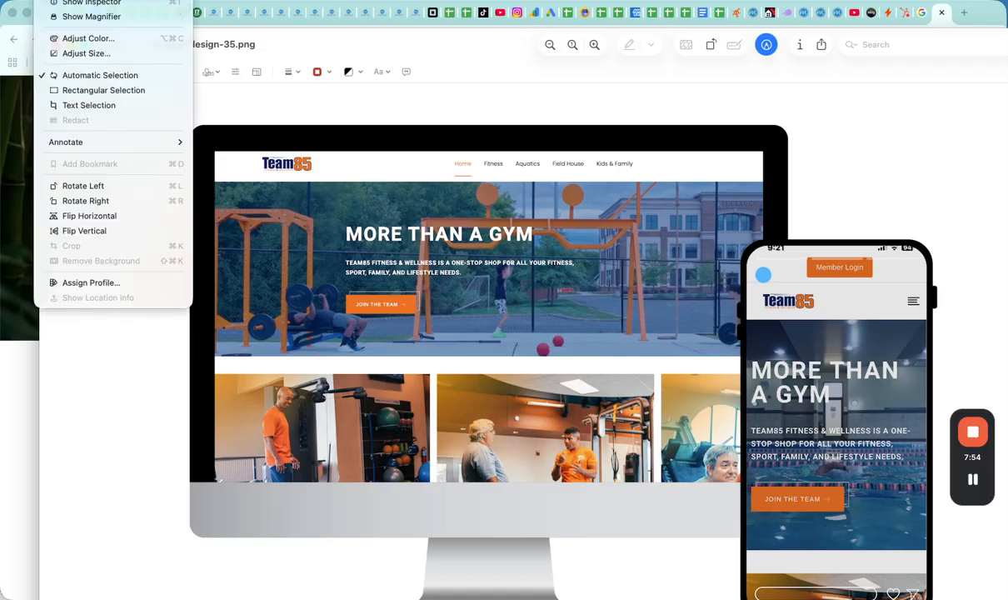
pyautogui.click(87, 53)
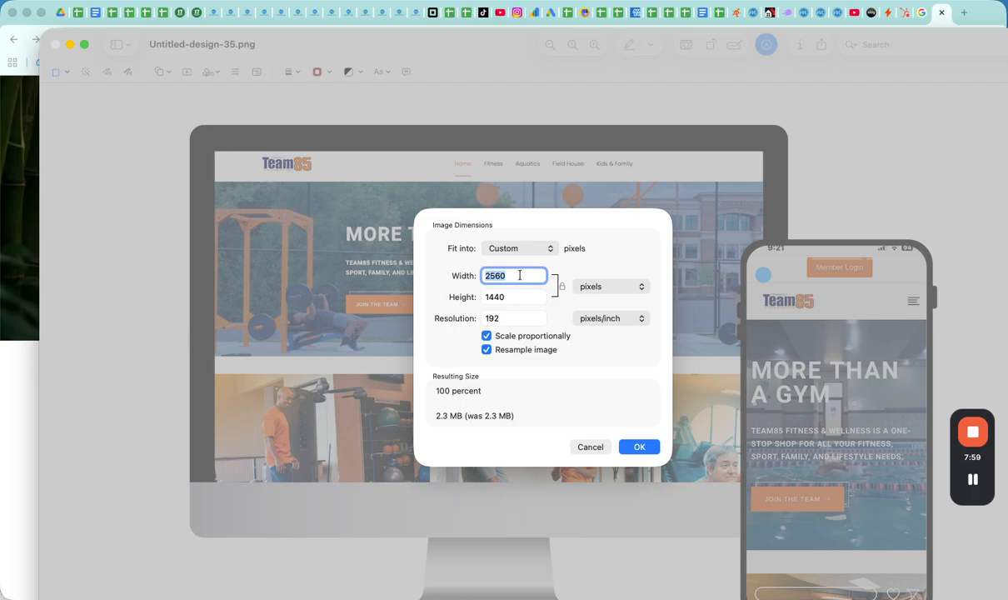
pyautogui.write('1000')
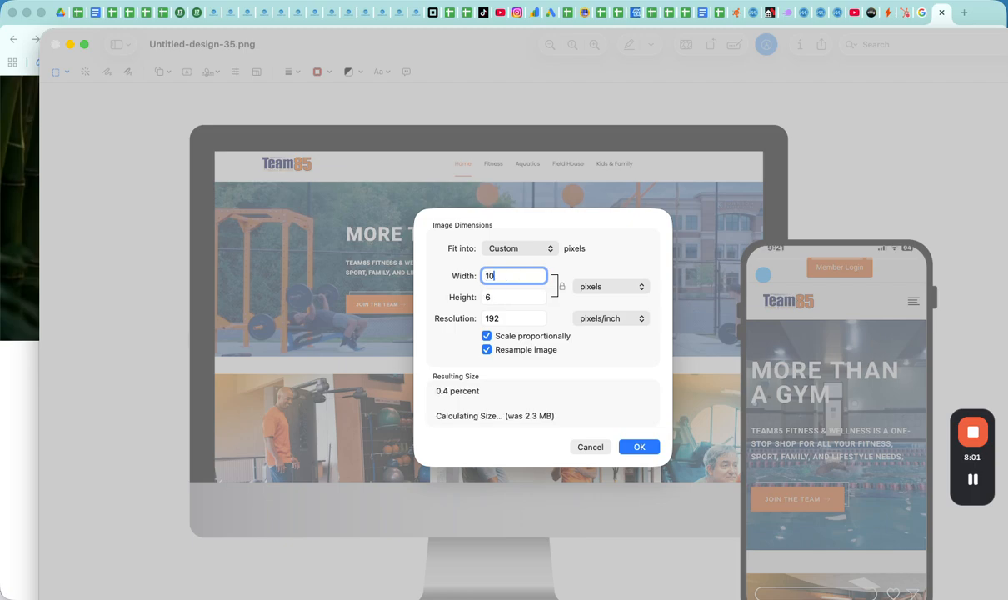
pyautogui.press('BackSpace')
pyautogui.press('BackSpace')
pyautogui.press('BackSpace')
pyautogui.write('1280')
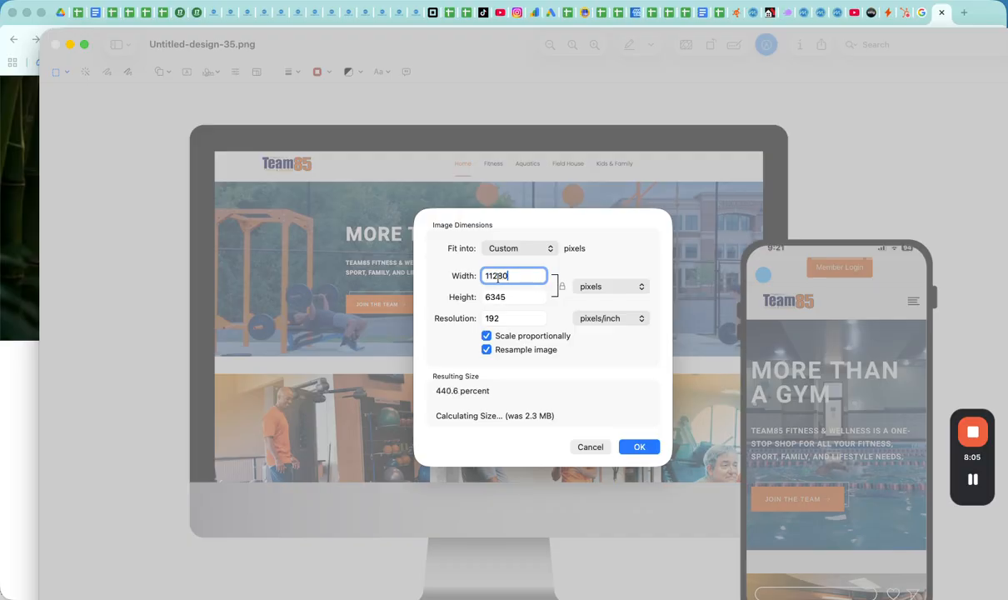
pyautogui.click(490, 276)
pyautogui.press('BackSpace')
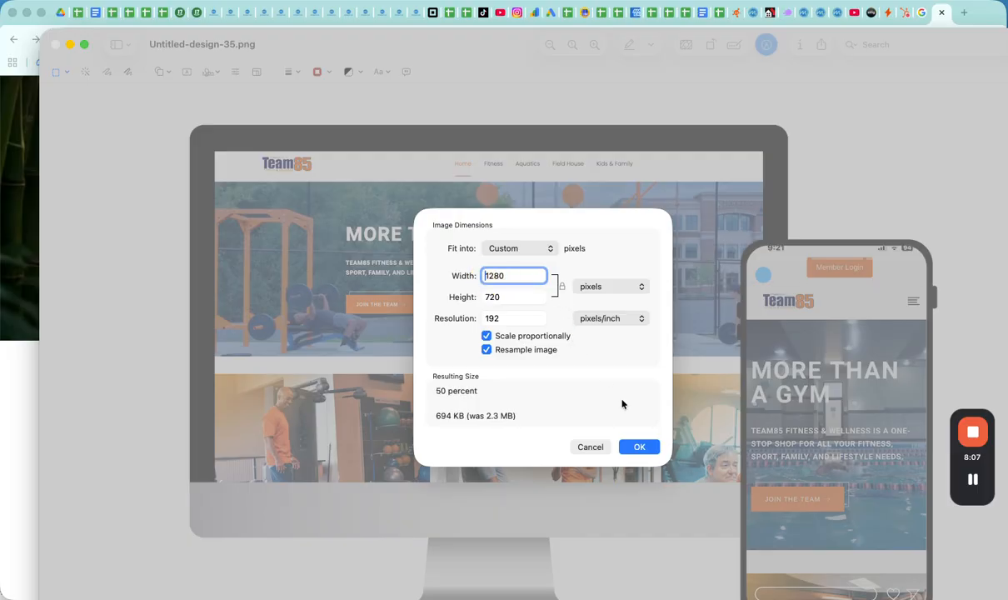
pyautogui.click(639, 448)
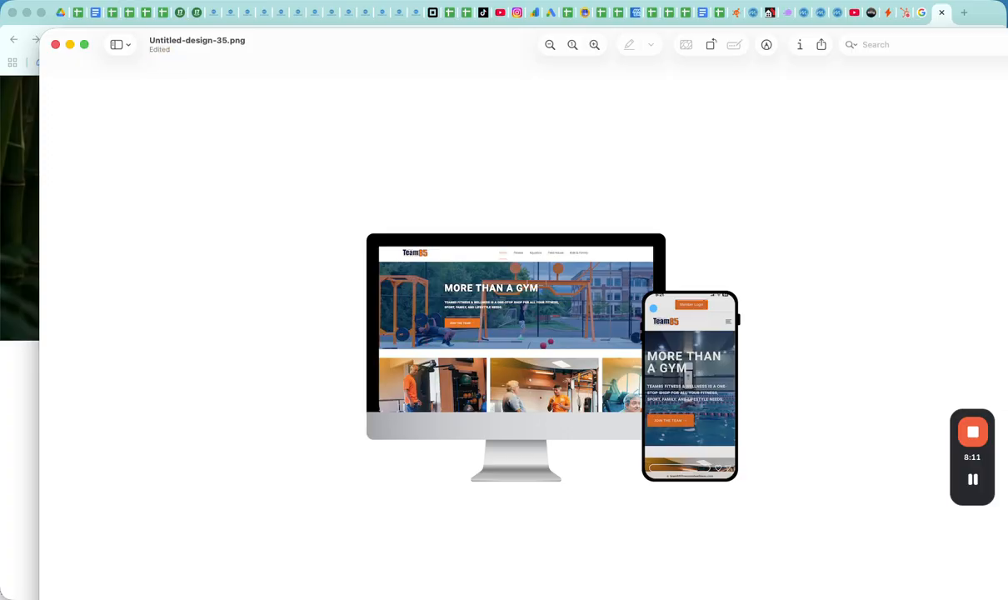
# Export the resized Untitled-design-35 image as a JPEG to the Downloads folder and close the image
pyautogui.click(0, 0)
pyautogui.click(3, 271)
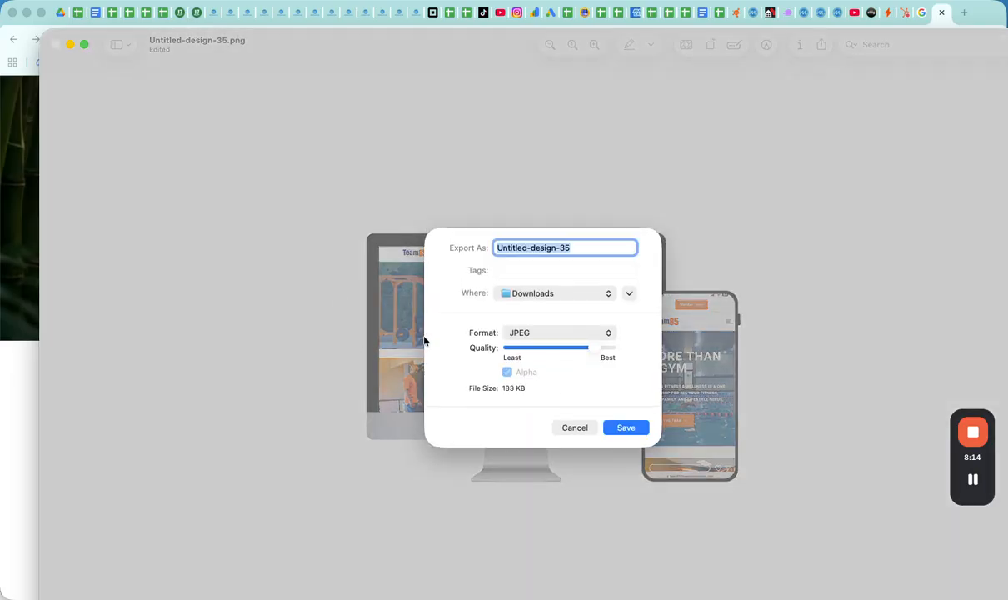
pyautogui.click(554, 333)
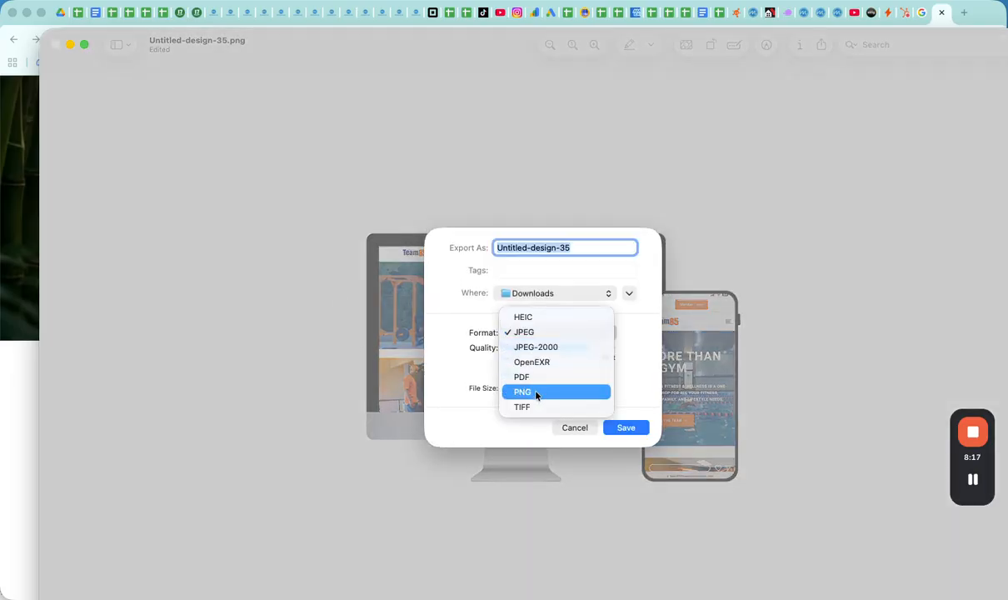
pyautogui.click(551, 332)
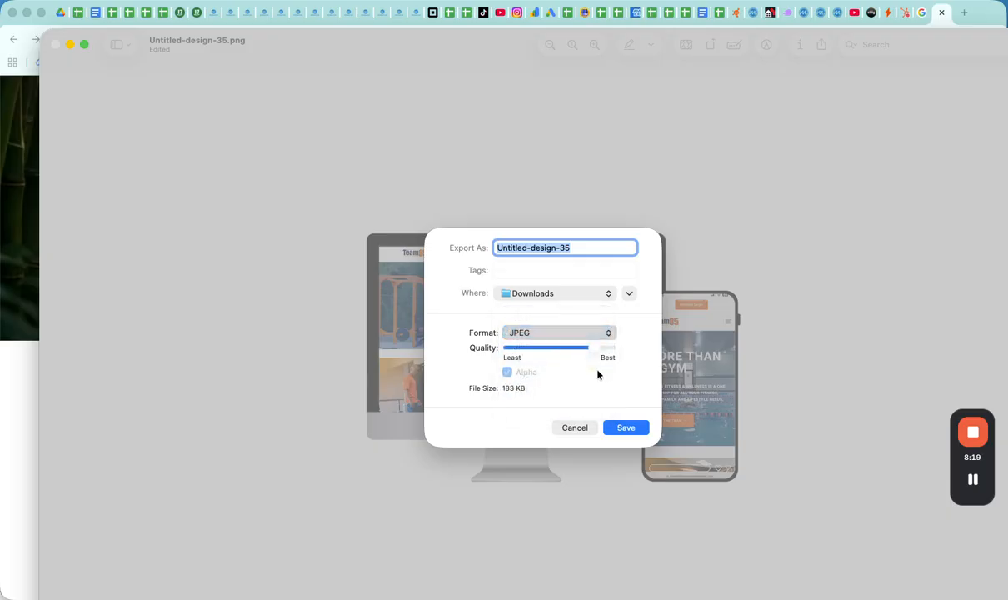
pyautogui.click(625, 429)
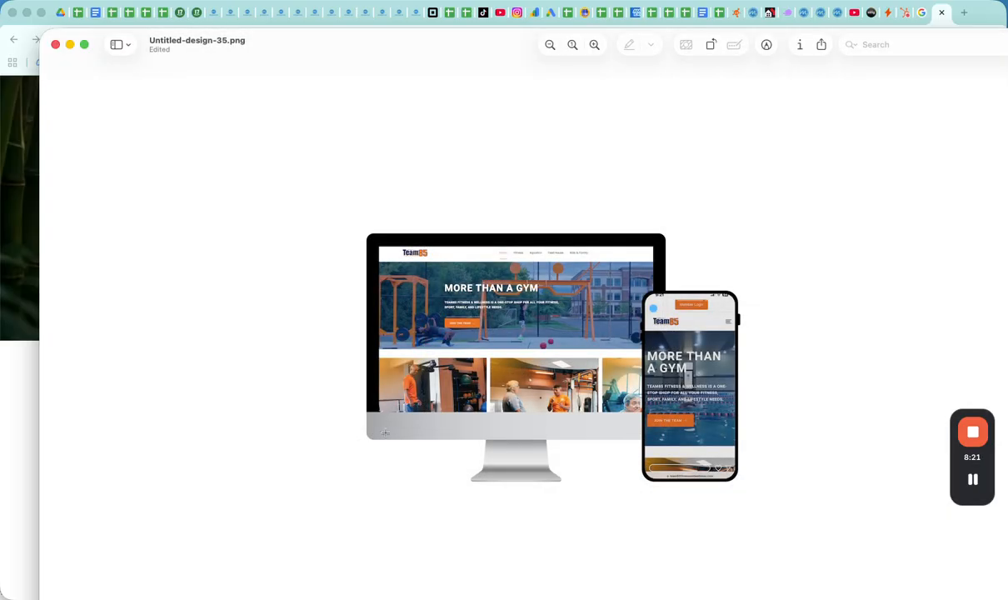
pyautogui.click(278, 356)
pyautogui.press('super+w')
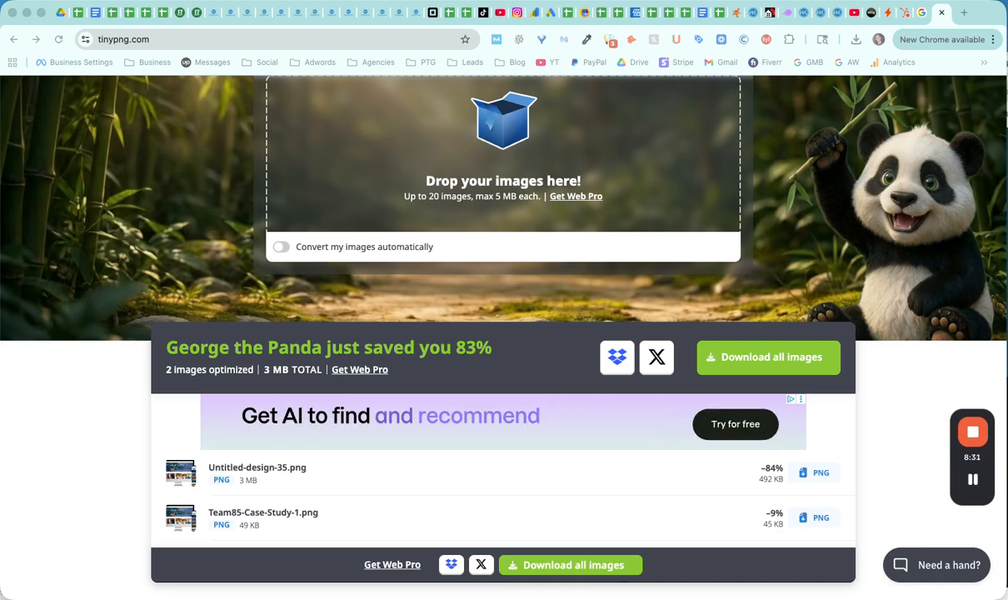
# Compress Team 85 Case Study header image.jpg and Untitled-design-35.jpg in TinyPNG, and download the compressed Untitled-design-35.jpg
pyautogui.moveTo(33, 232); pyautogui.dragTo(465, 194)
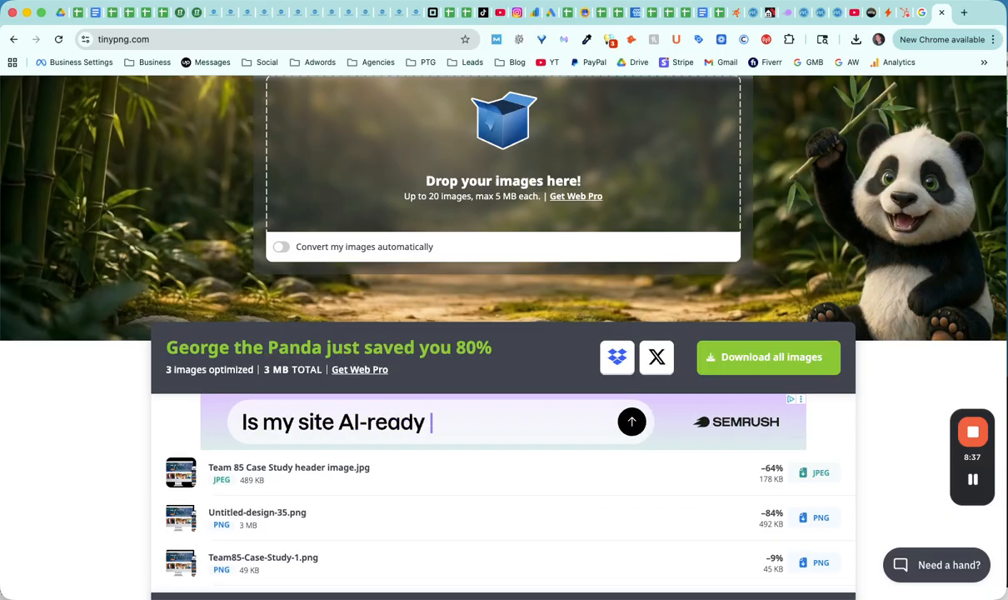
pyautogui.moveTo(35, 207); pyautogui.dragTo(469, 197)
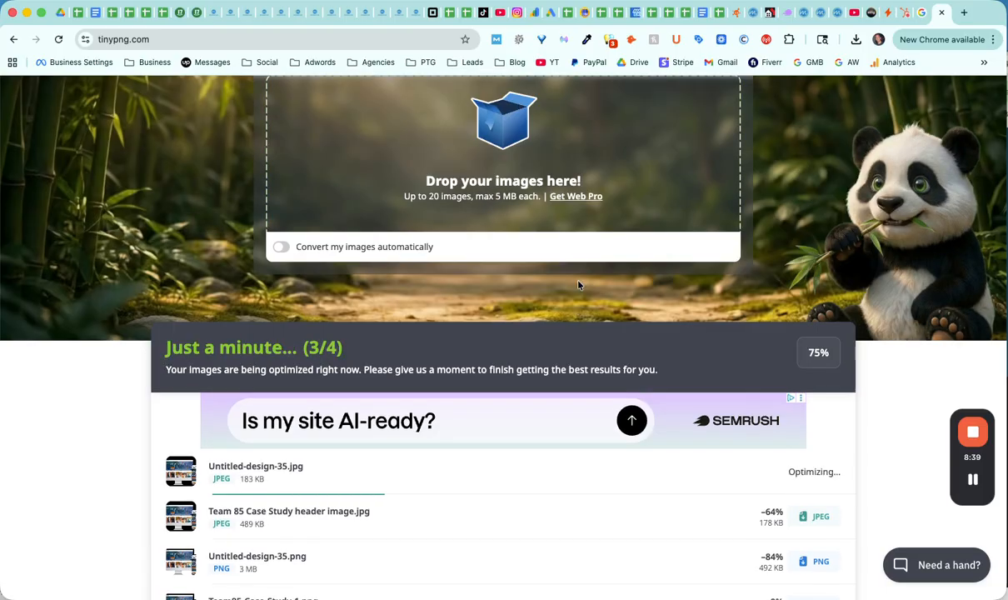
pyautogui.scroll(-4, 579, 285)
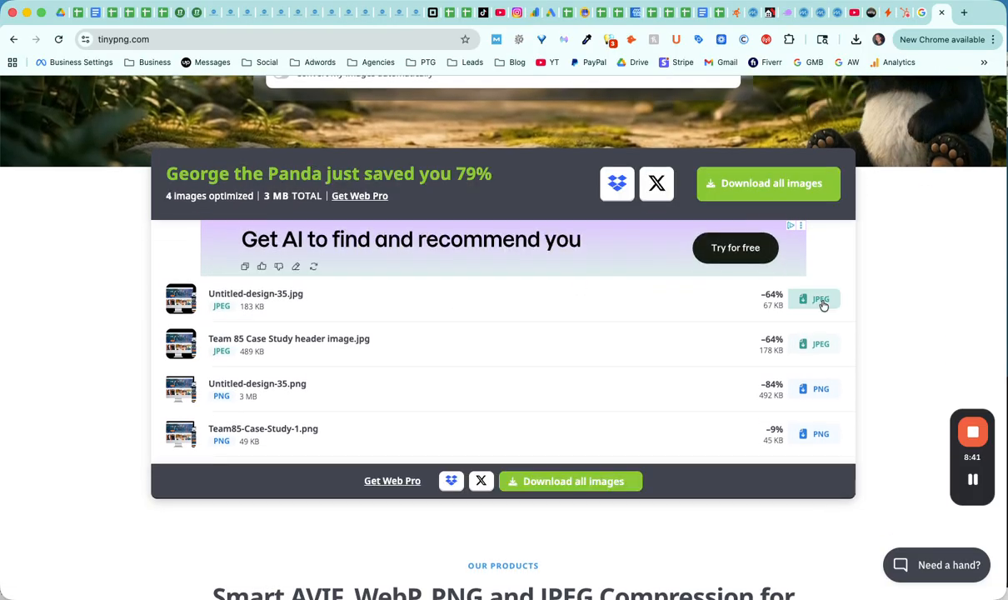
pyautogui.click(821, 300)
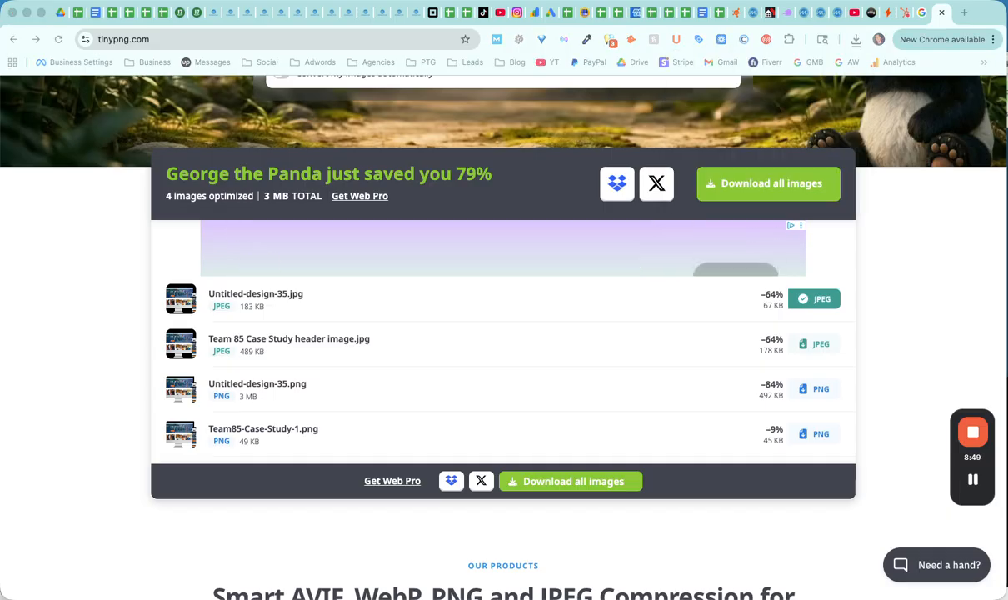
# Open the compressed Untitled-design-35 (1).jpg in Preview, rename the file "Team85 Case Study header" and close it
pyautogui.moveTo(0, 50); pyautogui.dragTo(580, 62)
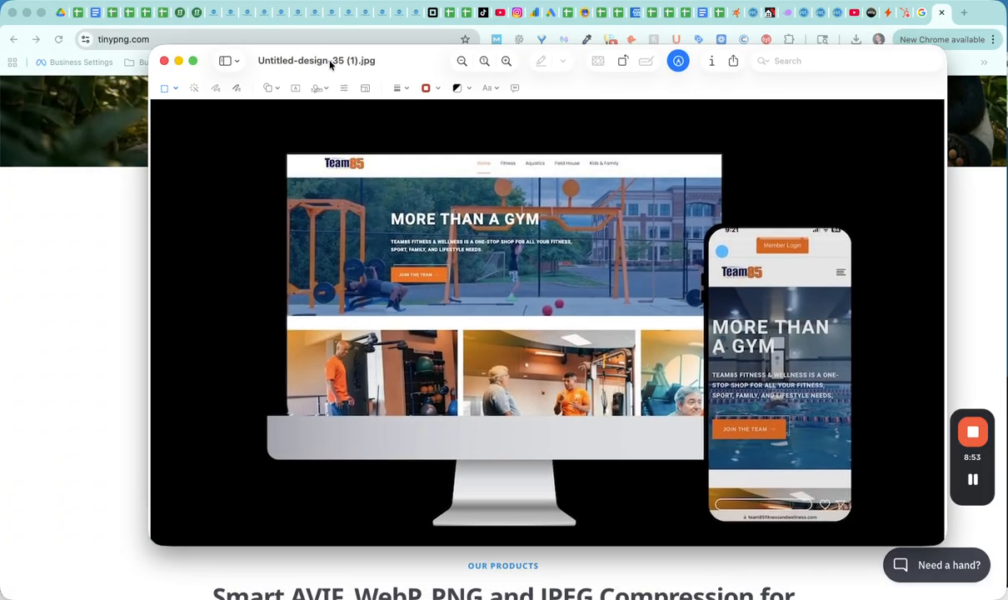
pyautogui.click(331, 62)
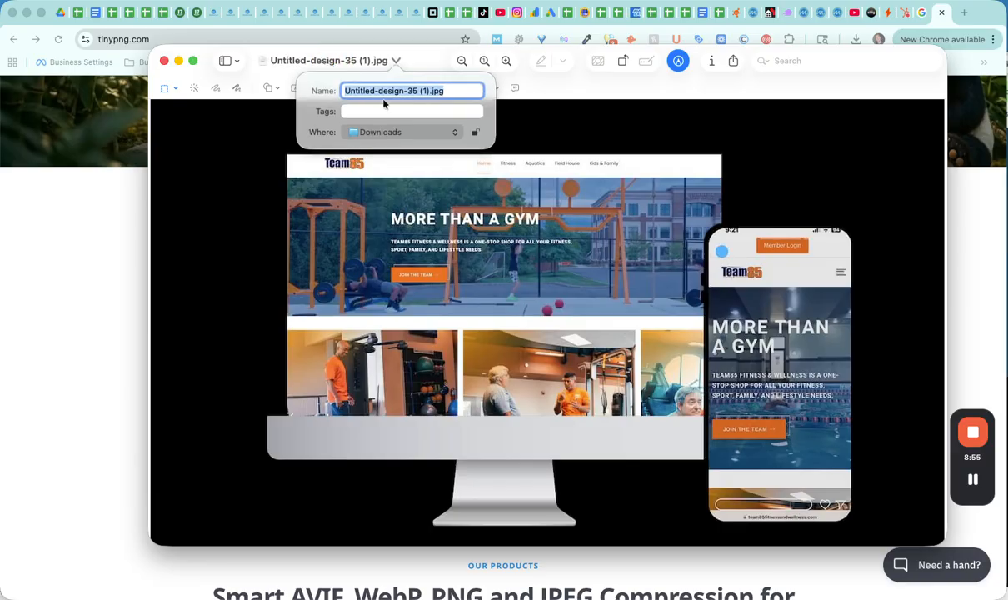
pyautogui.write('Team85 Case Study header')
pyautogui.press('Return')
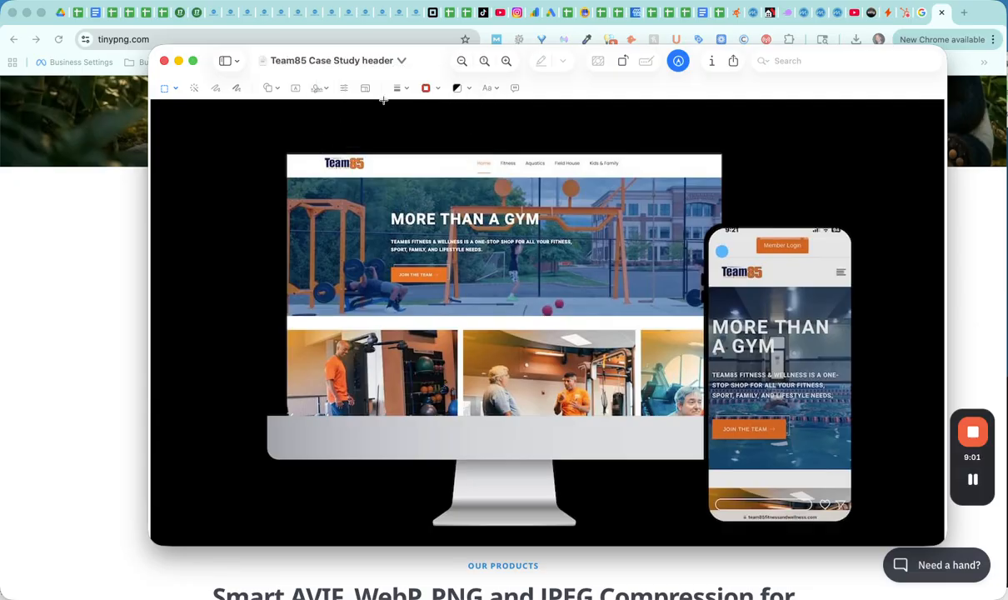
pyautogui.press('super+w')
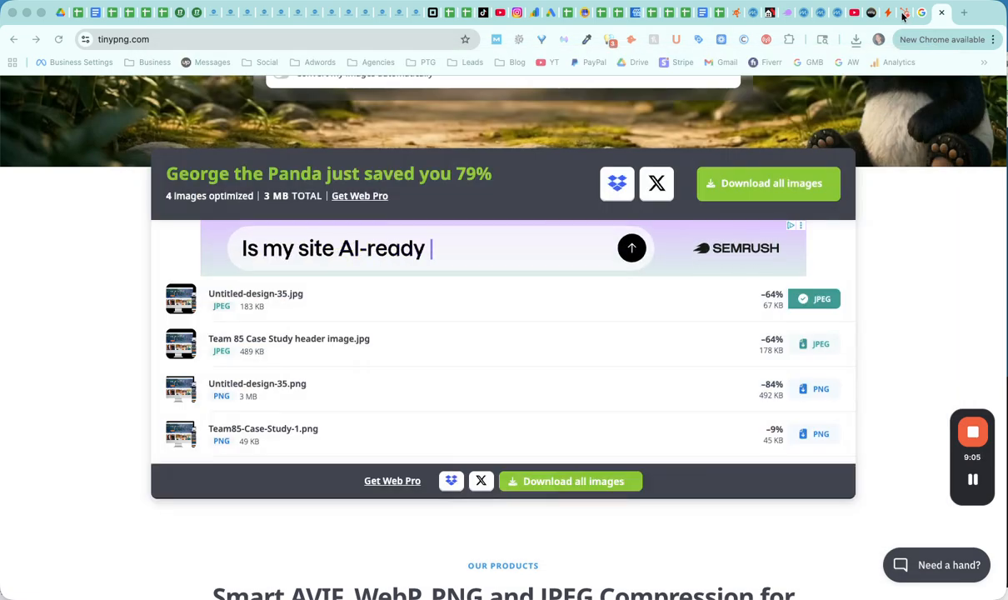
# In the Gym Marketing Case Study Elementor editor, open the image chooser for the mockup image beside "What's Next for Team85?"
pyautogui.click(800, 15)
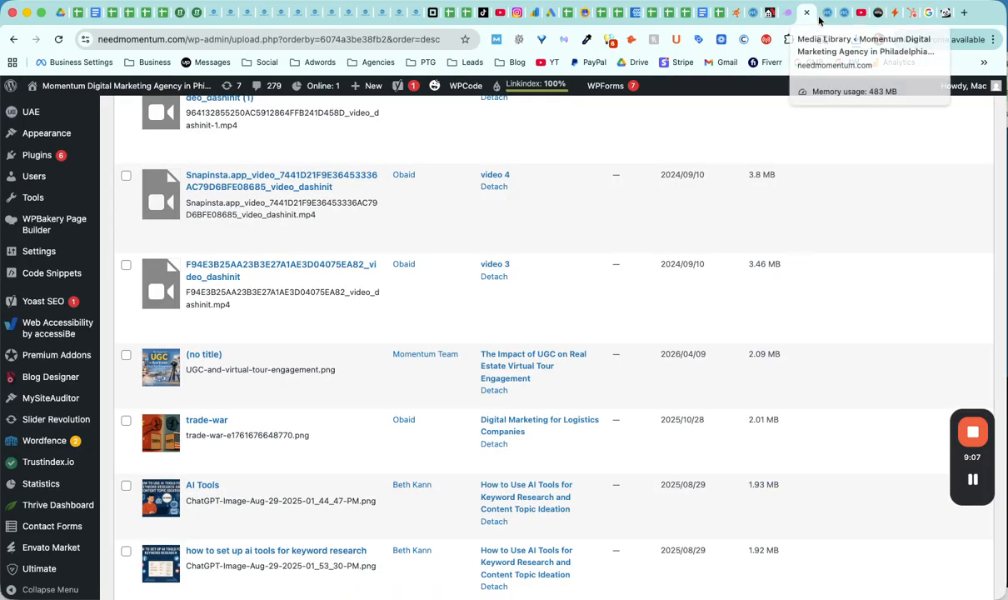
pyautogui.click(821, 17)
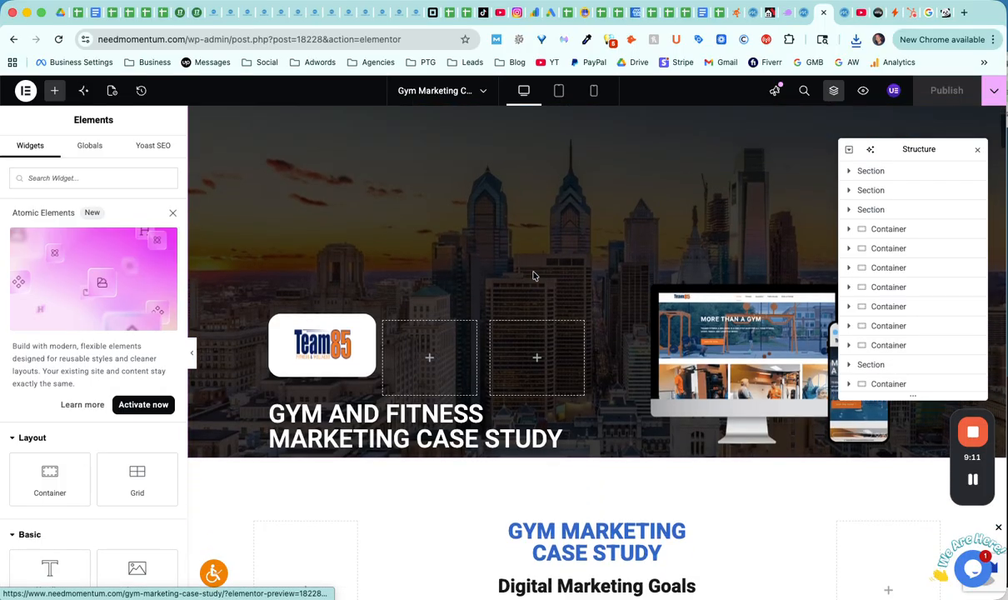
pyautogui.scroll(-15, 663, 320)
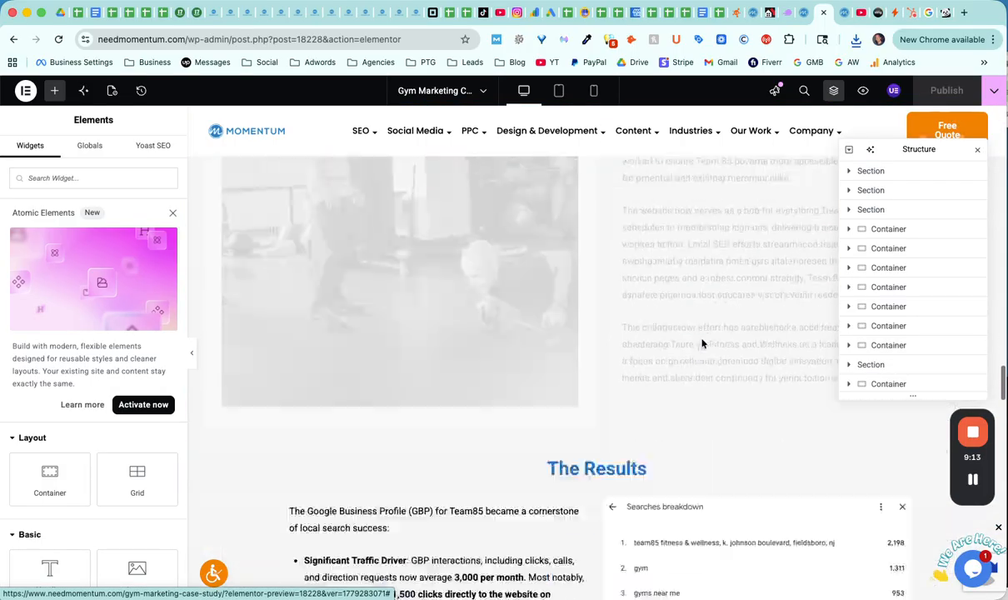
pyautogui.scroll(-15, 703, 343)
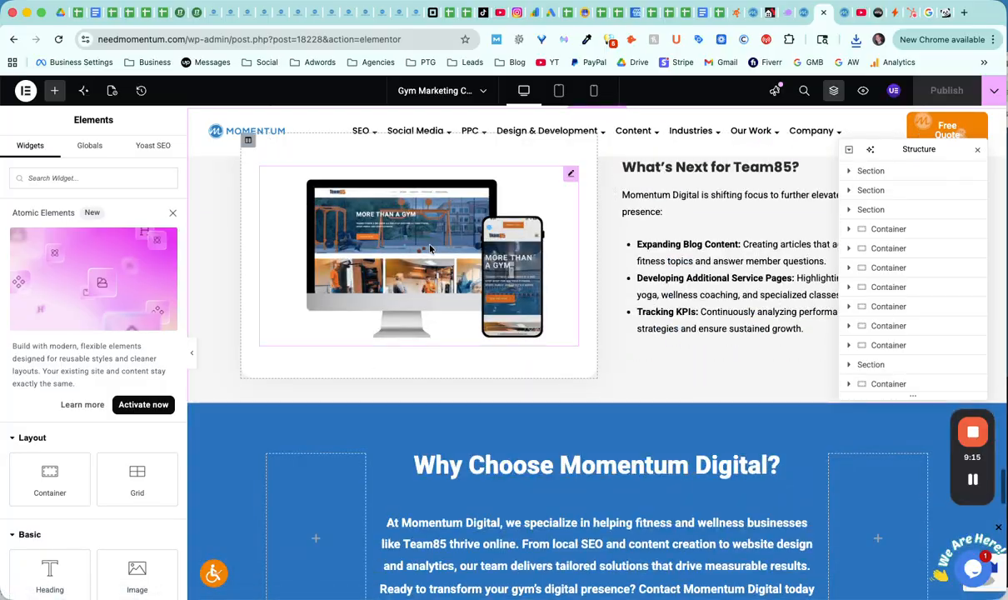
pyautogui.click(430, 248)
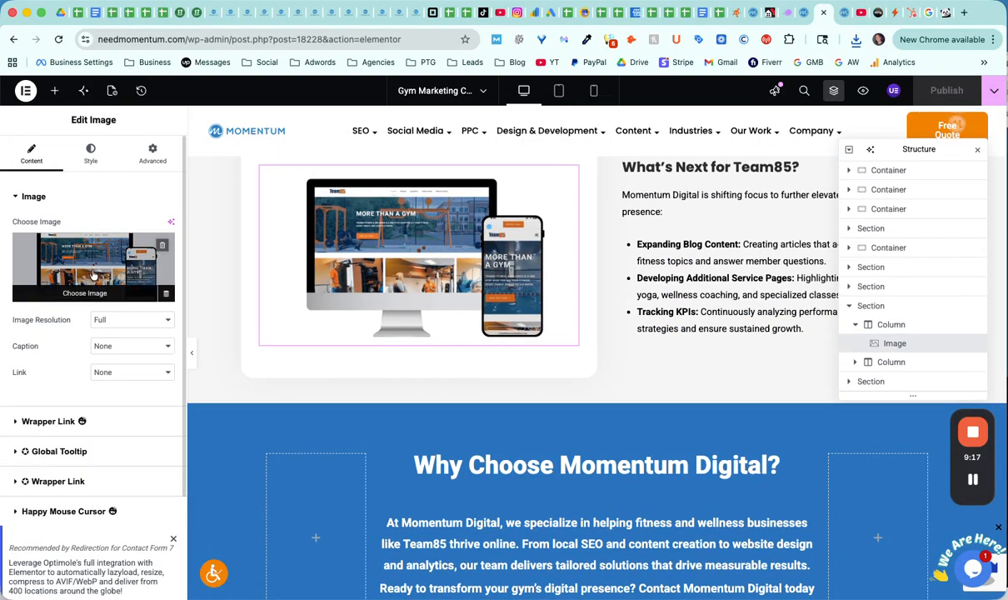
pyautogui.click(86, 288)
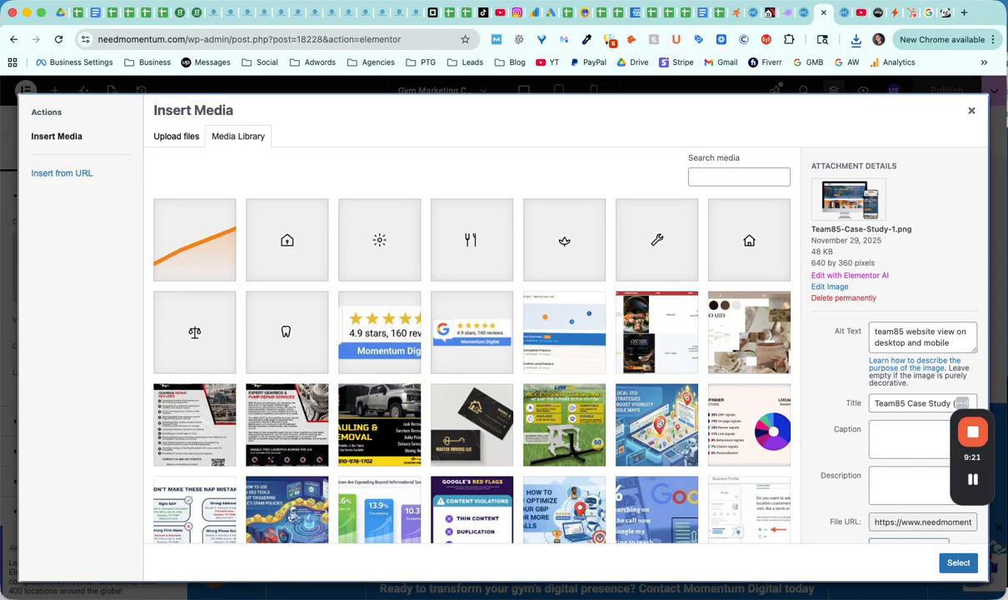
# Upload the Team85 Case Study header JPEG to the media library, set its alt text to "Team85 Case Study header" and close the library
pyautogui.moveTo(0, 266); pyautogui.dragTo(531, 268)
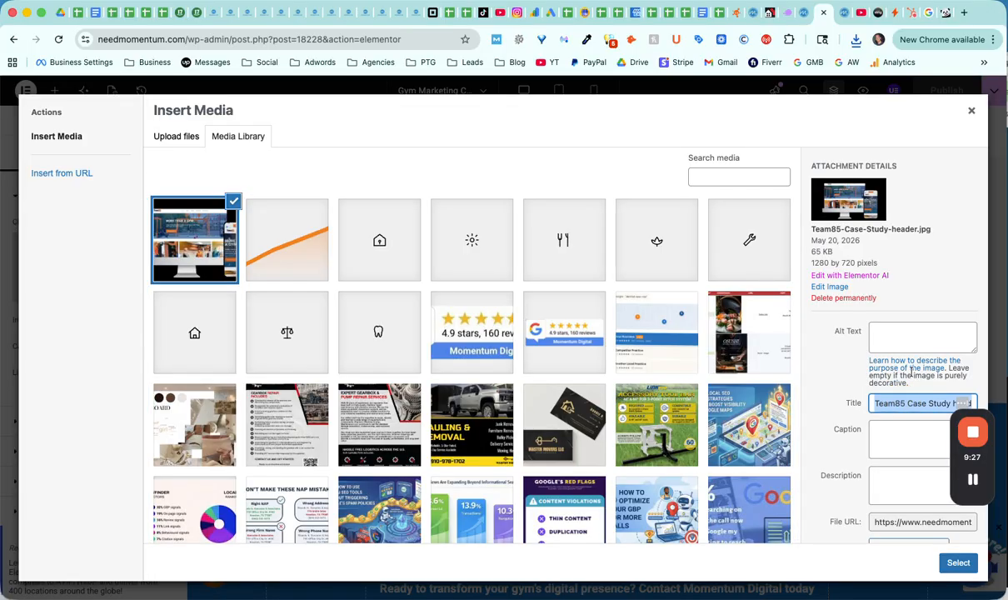
pyautogui.click(921, 342)
pyautogui.write('Team85 Case Study header')
pyautogui.moveTo(839, 252); pyautogui.dragTo(804, 250)
pyautogui.click(861, 255)
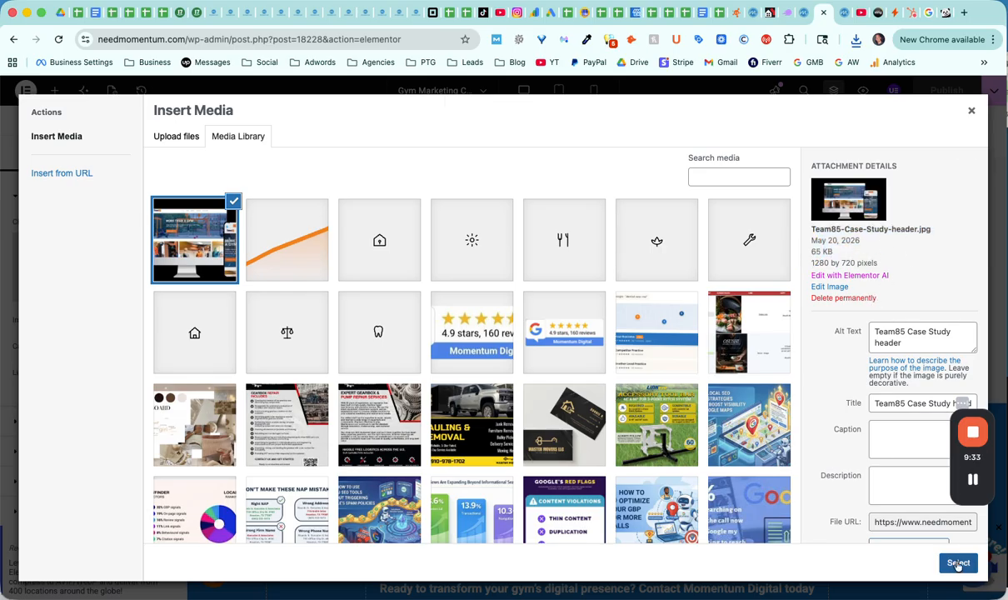
pyautogui.click(970, 111)
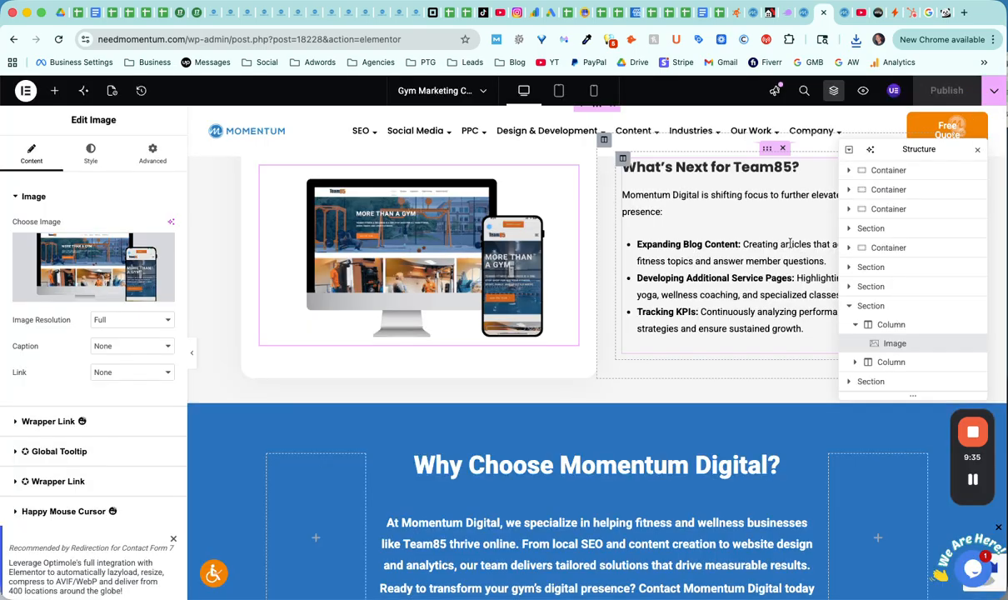
# Review the image placements on the Gym Marketing Case Study page in the editor and on the reloaded live page
pyautogui.scroll(15, 480, 293)
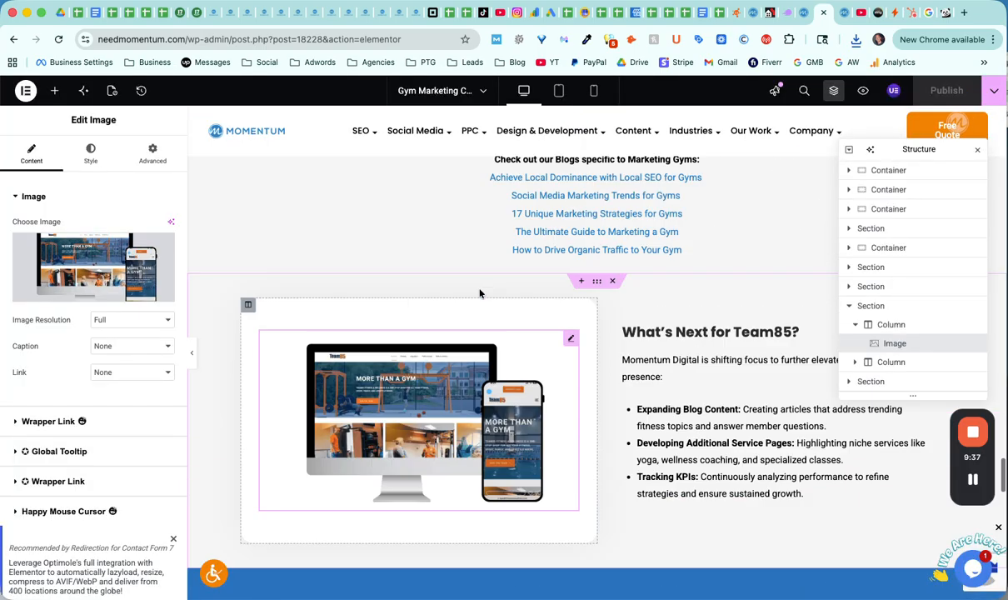
pyautogui.scroll(10, 480, 293)
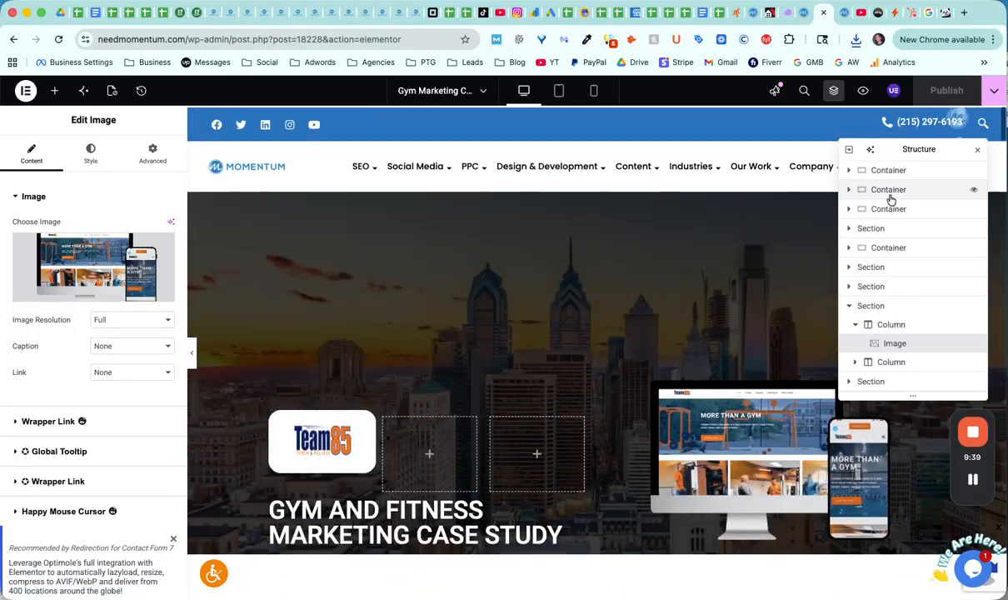
pyautogui.click(844, 13)
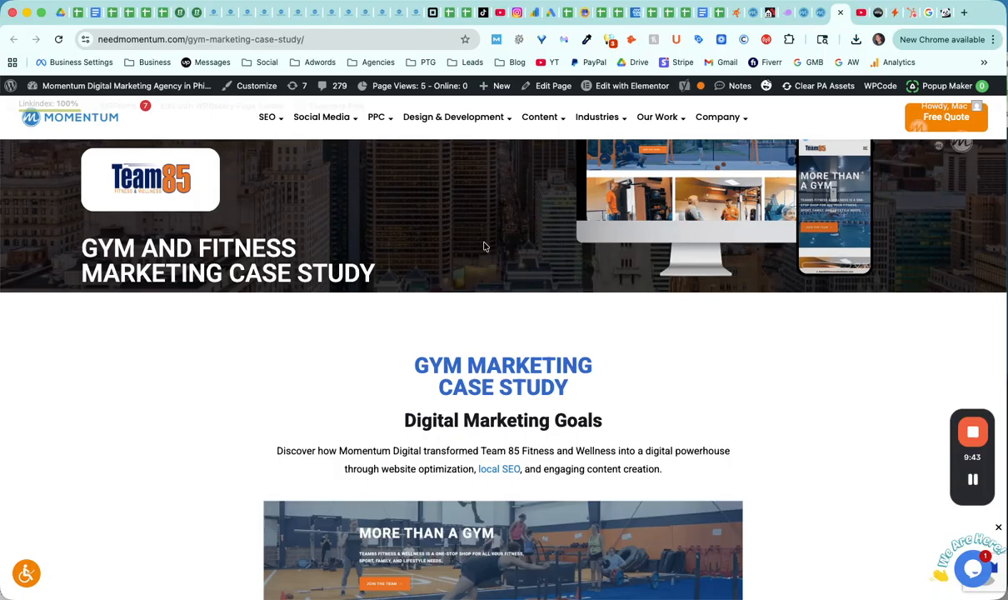
pyautogui.press('super+r')
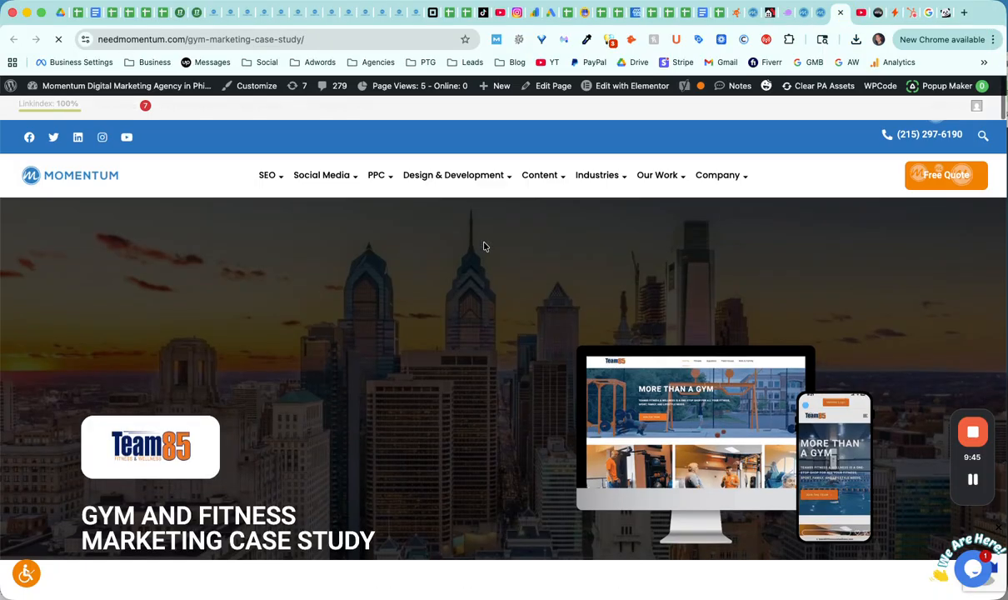
pyautogui.scroll(-5, 484, 246)
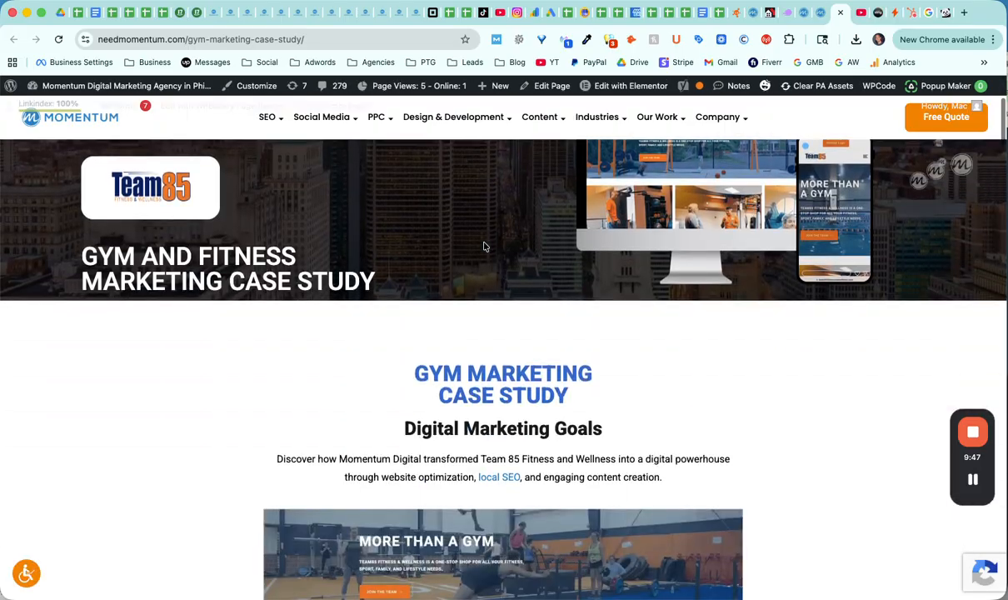
pyautogui.scroll(-15, 484, 247)
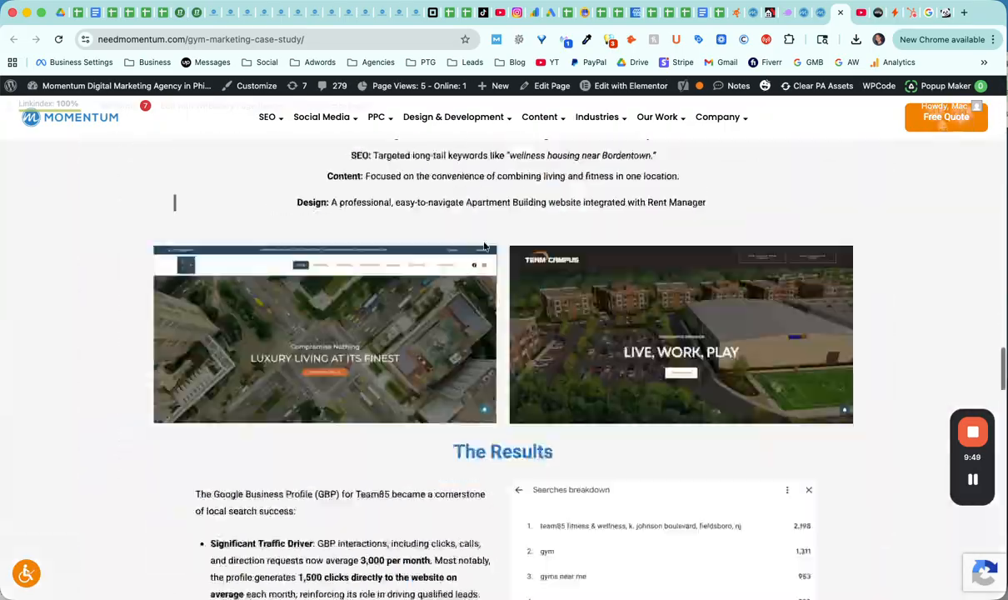
pyautogui.scroll(-20, 484, 247)
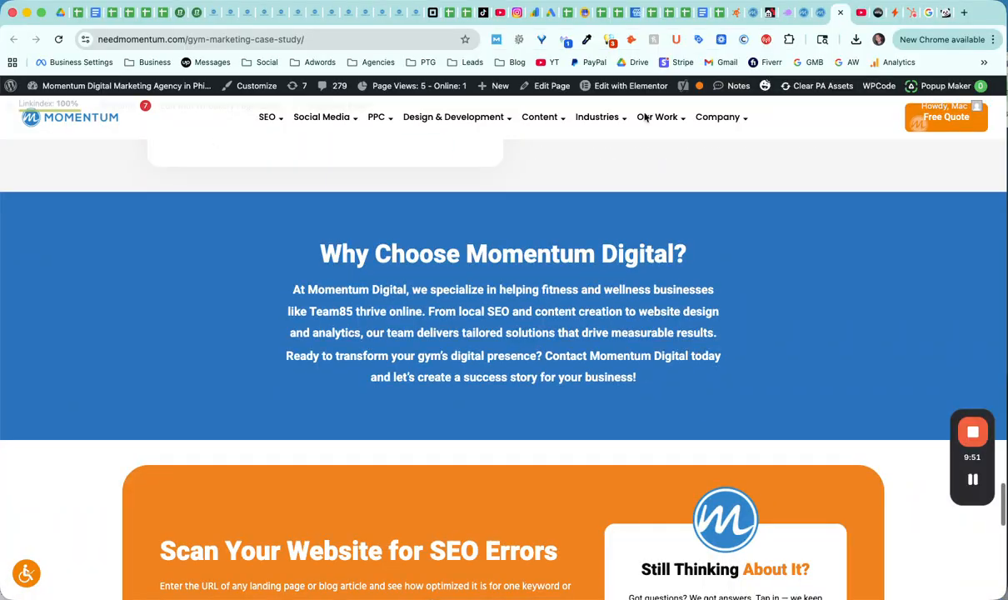
# From the media library, open the post attached to UGC-and-virtual-tour-engagement.png in a new tab
pyautogui.click(805, 13)
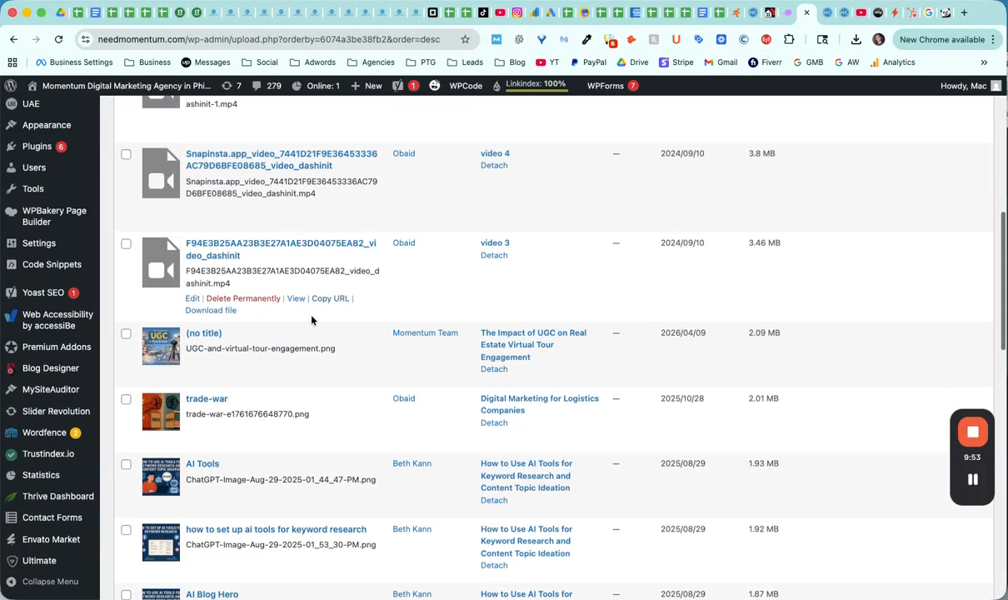
pyautogui.scroll(-1, 312, 320)
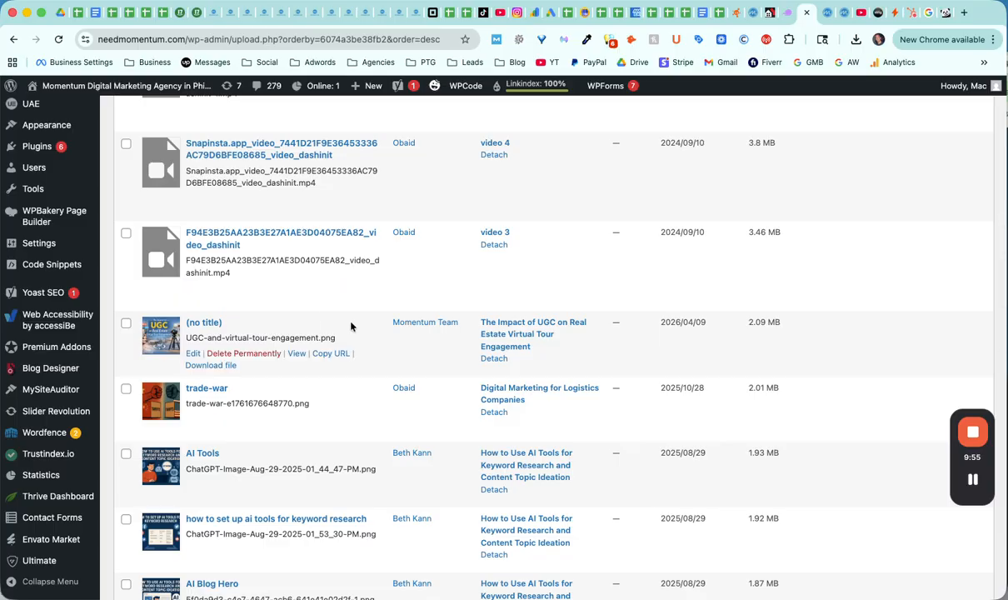
pyautogui.rightClick(525, 333)
pyautogui.click(526, 330)
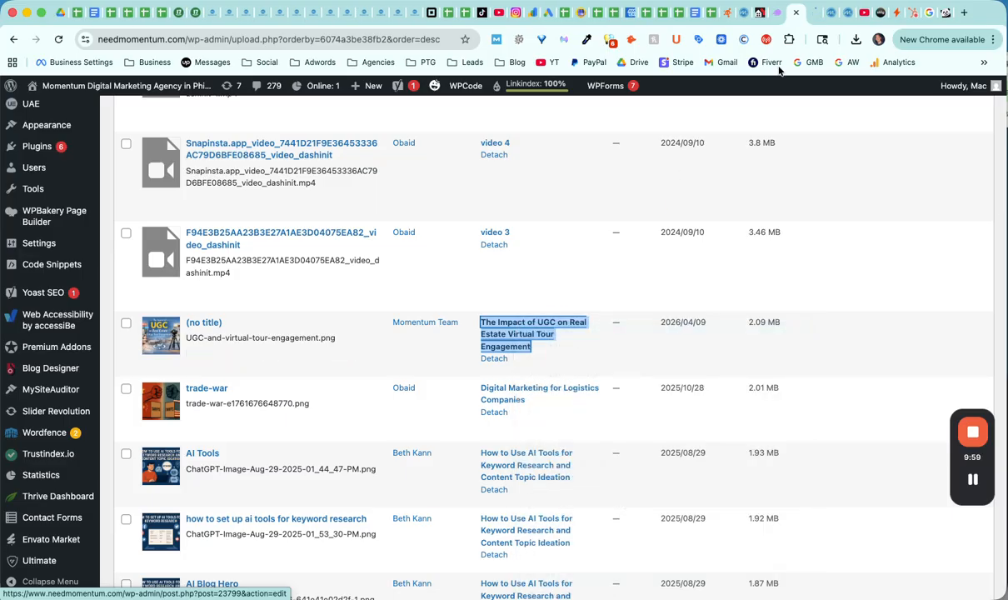
# Close the Gym Marketing Case Study editor and live page, and open the UGC post's permalink from its edit screen in a new tab
pyautogui.click(830, 18)
pyautogui.click(829, 17)
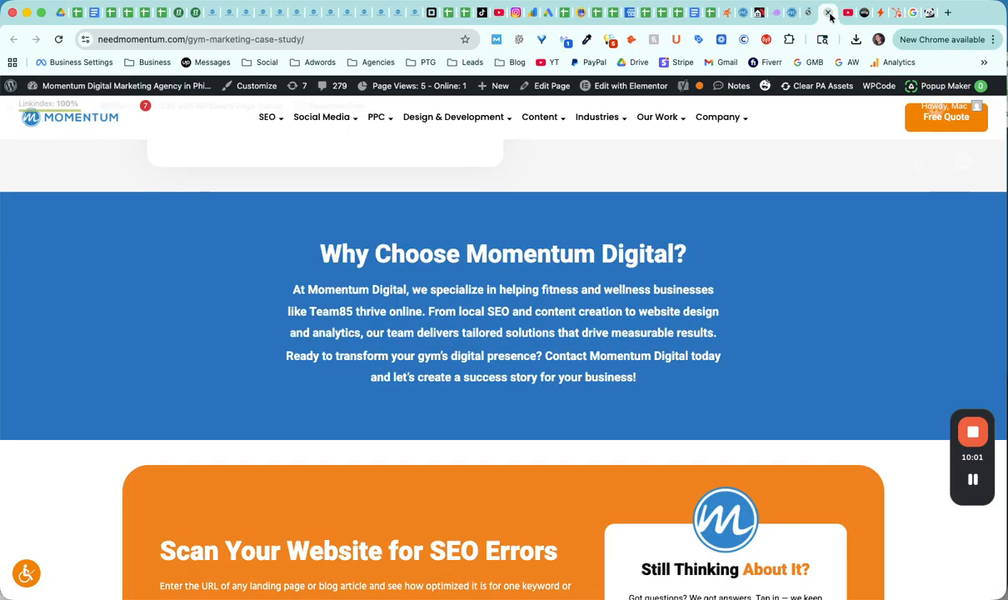
pyautogui.click(829, 17)
pyautogui.click(803, 19)
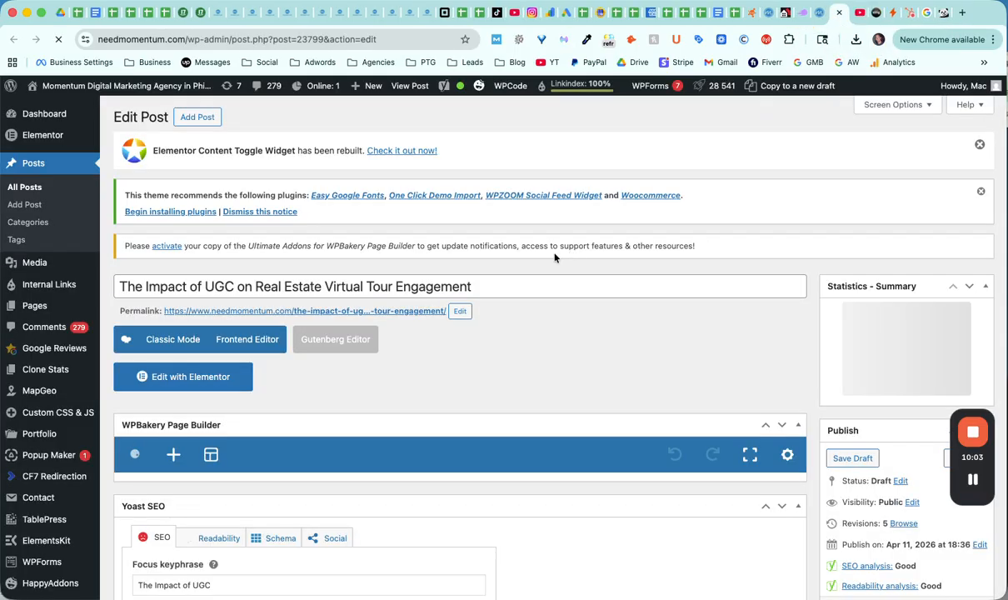
pyautogui.rightClick(370, 312)
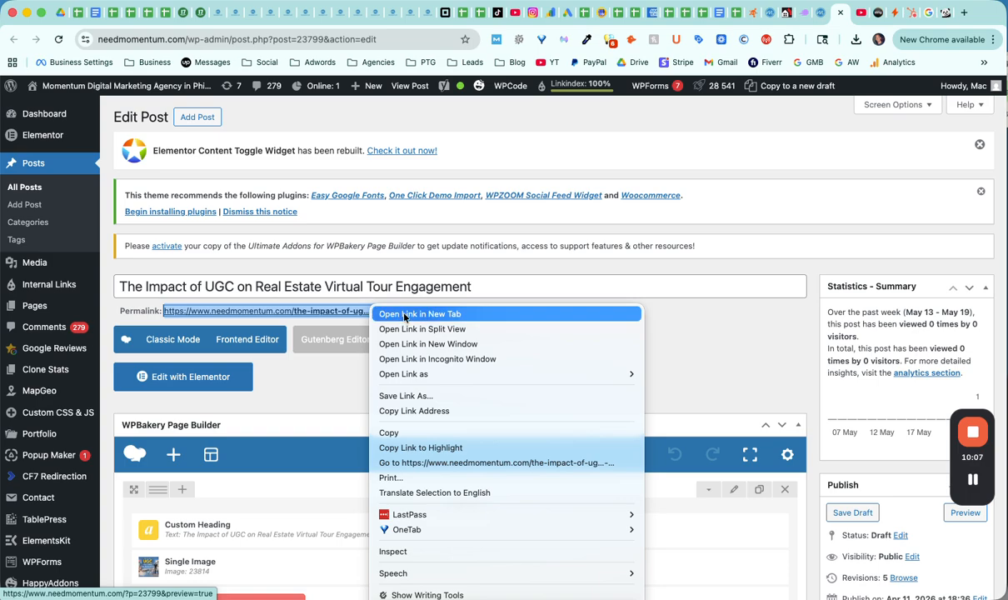
pyautogui.click(405, 314)
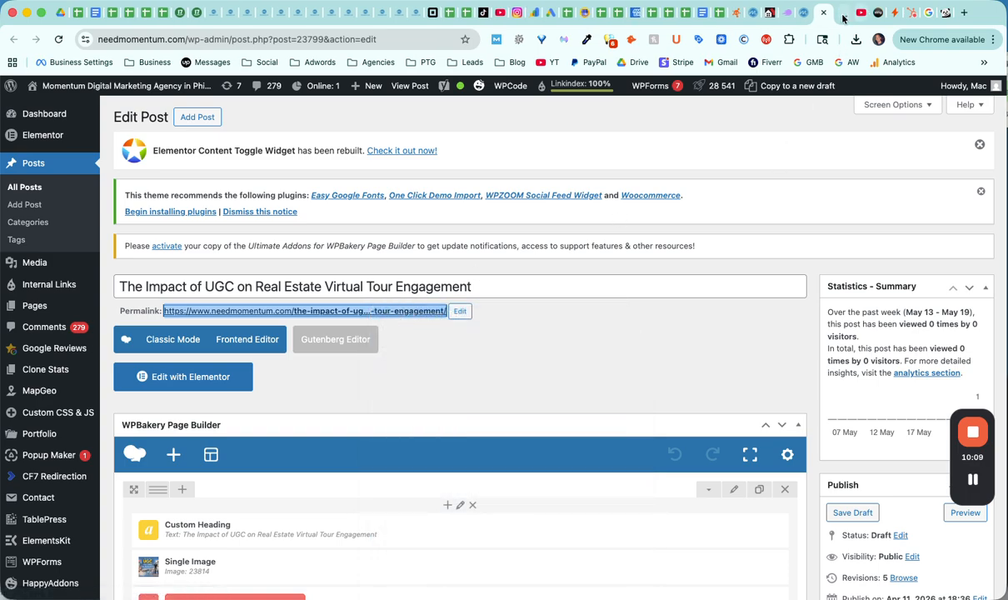